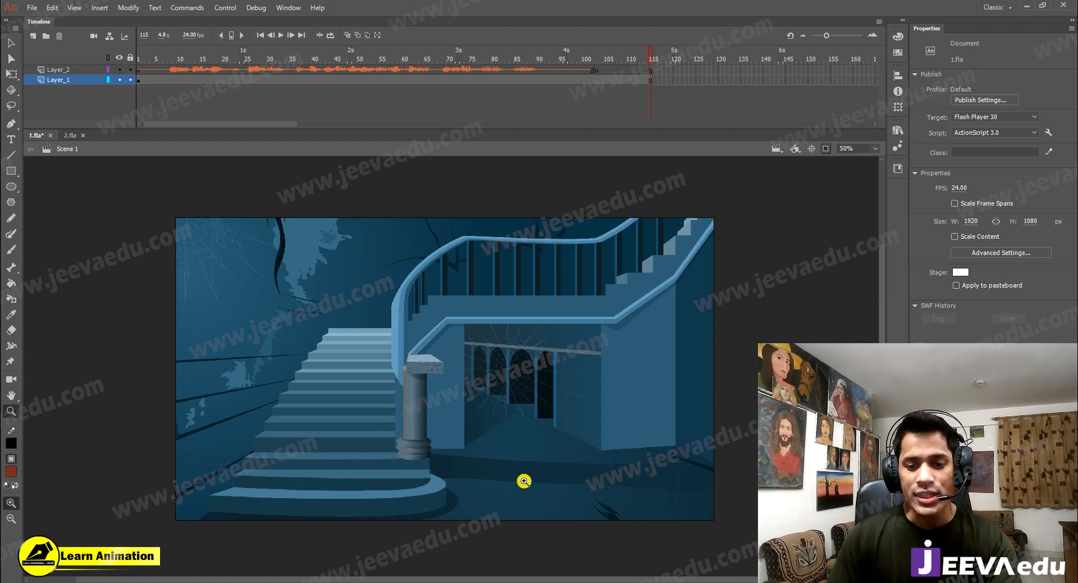
# Examine the staircase background scene in 1.fla and the two character drawings in 2.fla.
pyautogui.scroll(-3, 494, 429)
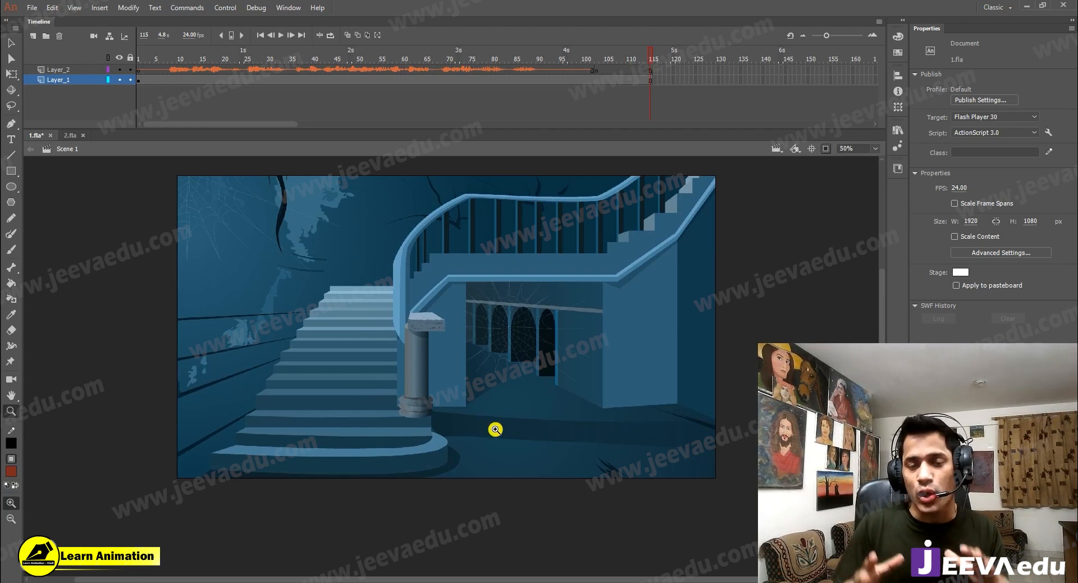
pyautogui.click(68, 135)
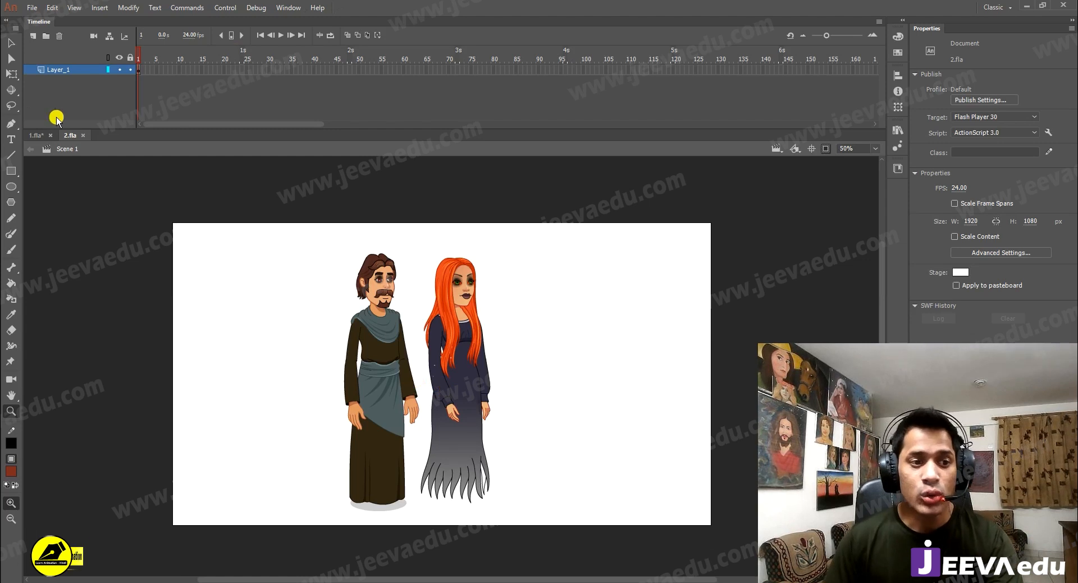
pyautogui.click(28, 136)
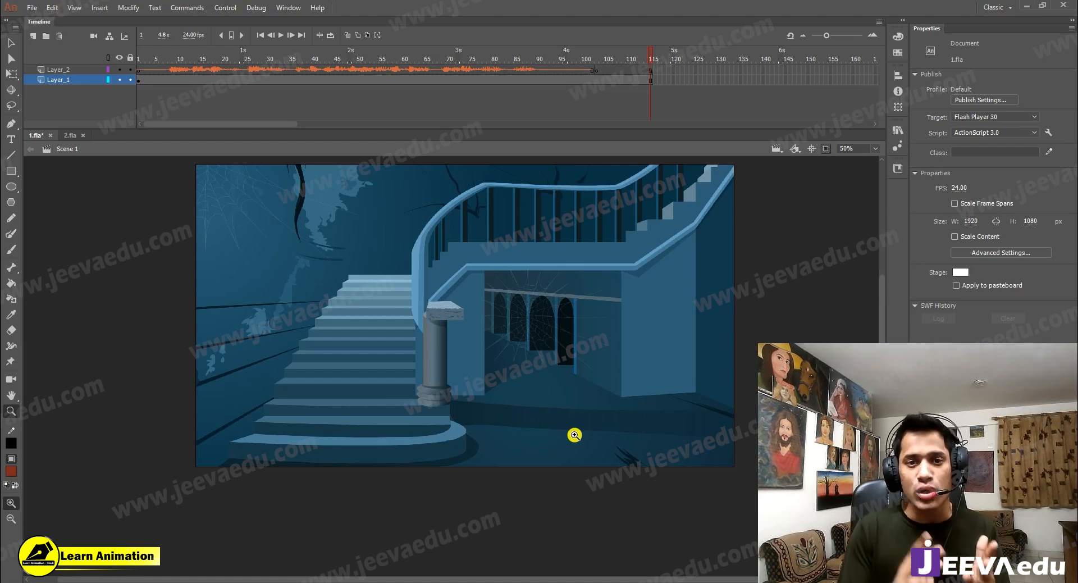
pyautogui.moveTo(456, 373); pyautogui.dragTo(459, 399)
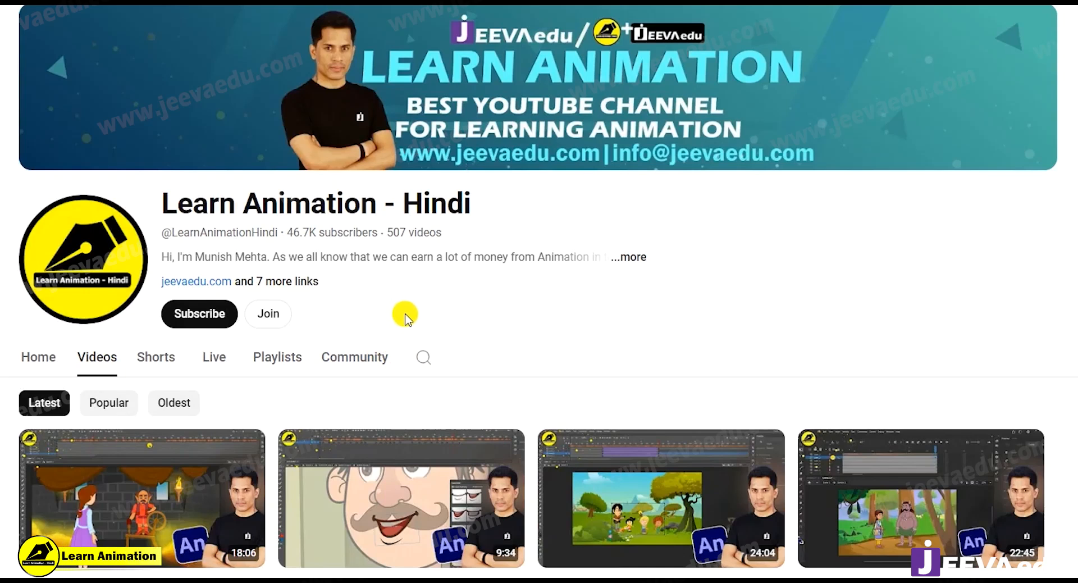
pyautogui.click(212, 316)
pyautogui.click(185, 325)
pyautogui.click(251, 342)
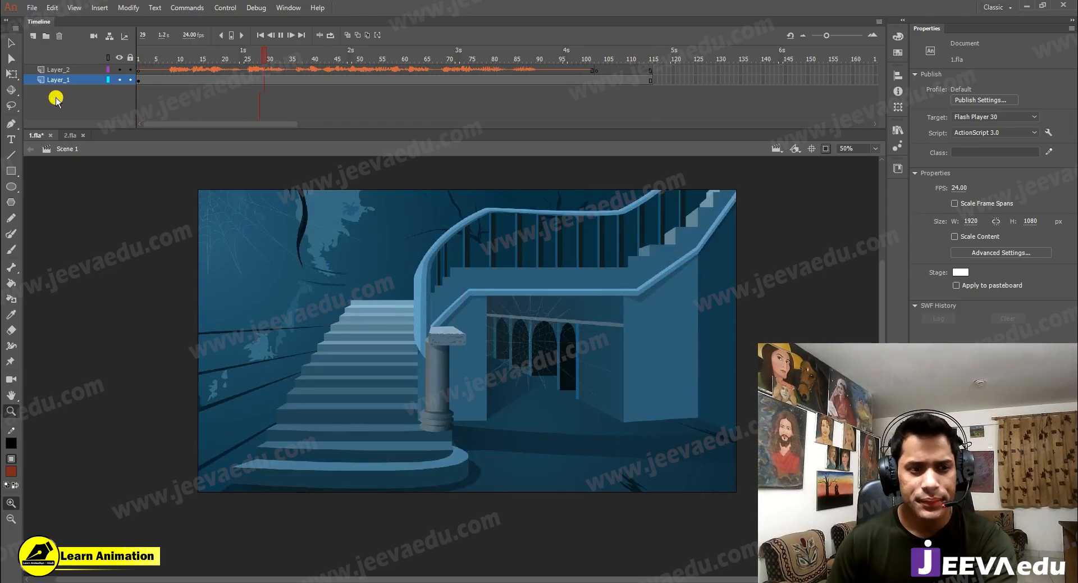
# Play the scene's dialogue audio along the main timeline of 1.fla.
pyautogui.press('Return')
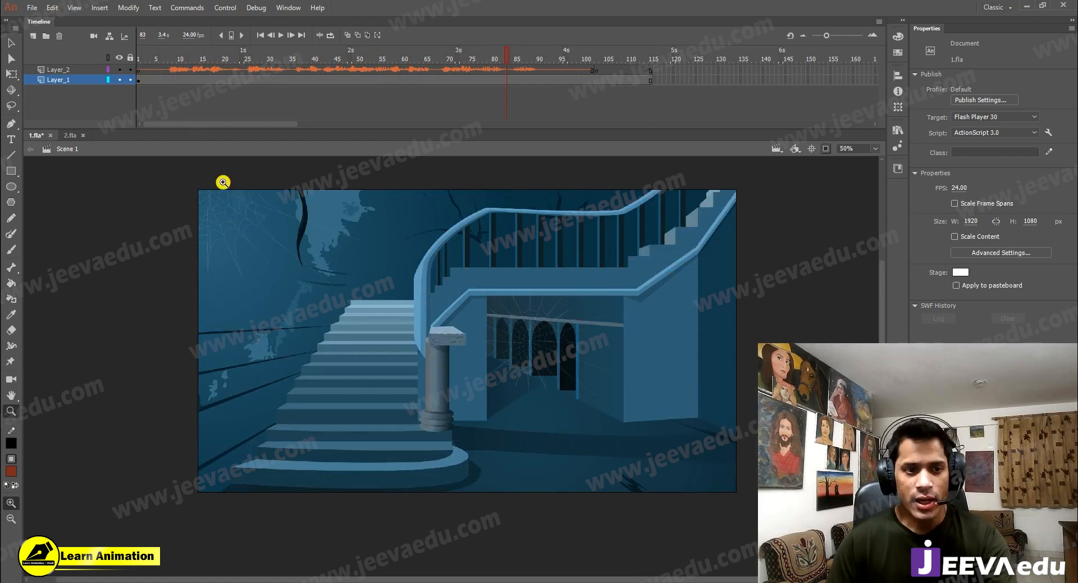
pyautogui.click(832, 157)
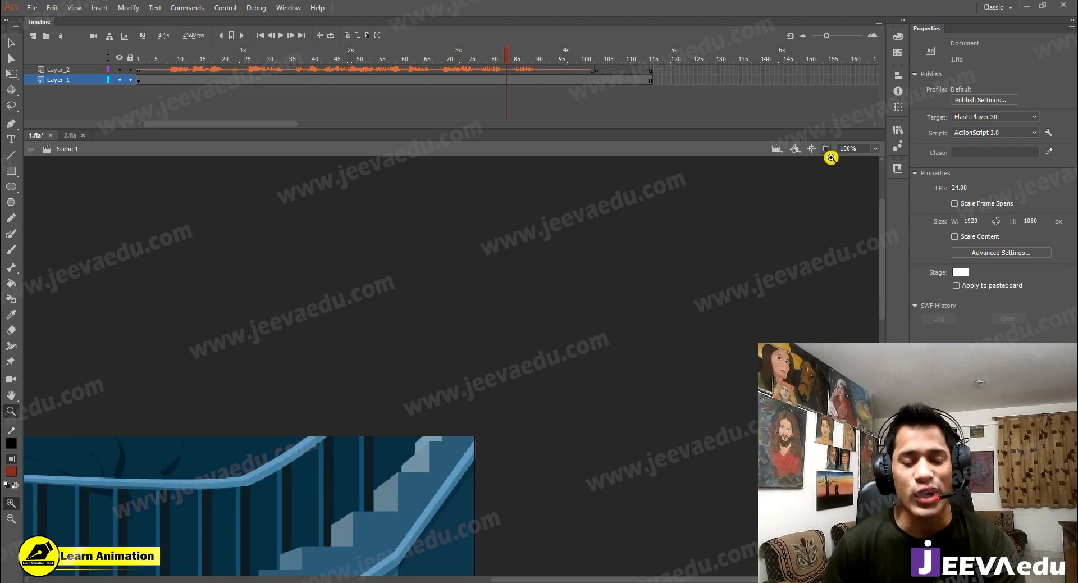
pyautogui.keyDown('alt'); pyautogui.click(591, 407); pyautogui.keyUp('alt')
pyautogui.moveTo(387, 460); pyautogui.dragTo(459, 344)
pyautogui.press('v')
# Examine the sound settings of Layer_2, the available import options and the audio file in the library.
pyautogui.click(298, 70)
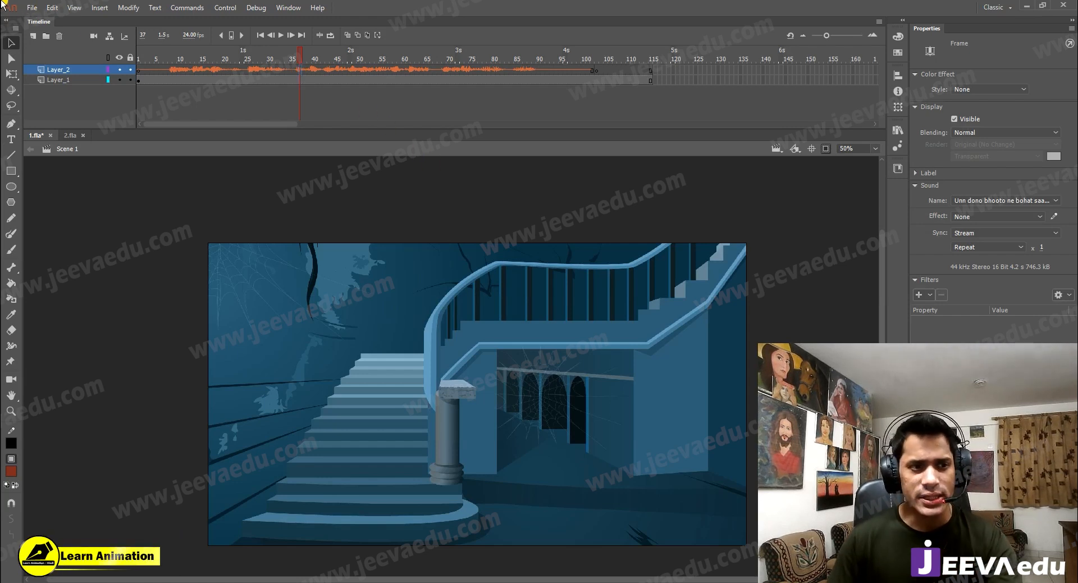
pyautogui.click(32, 9)
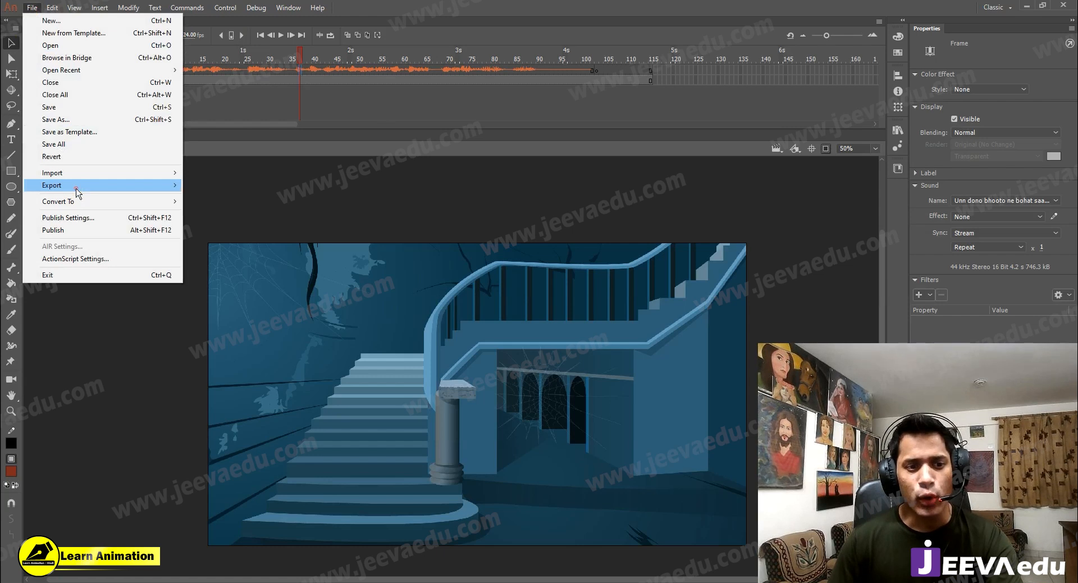
pyautogui.moveTo(137, 174)
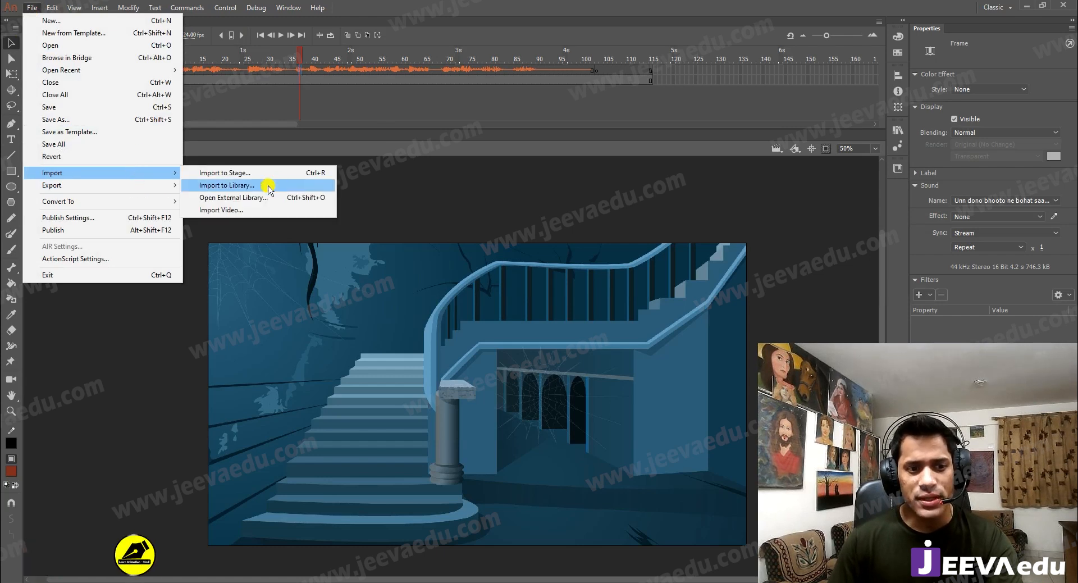
pyautogui.click(295, 70)
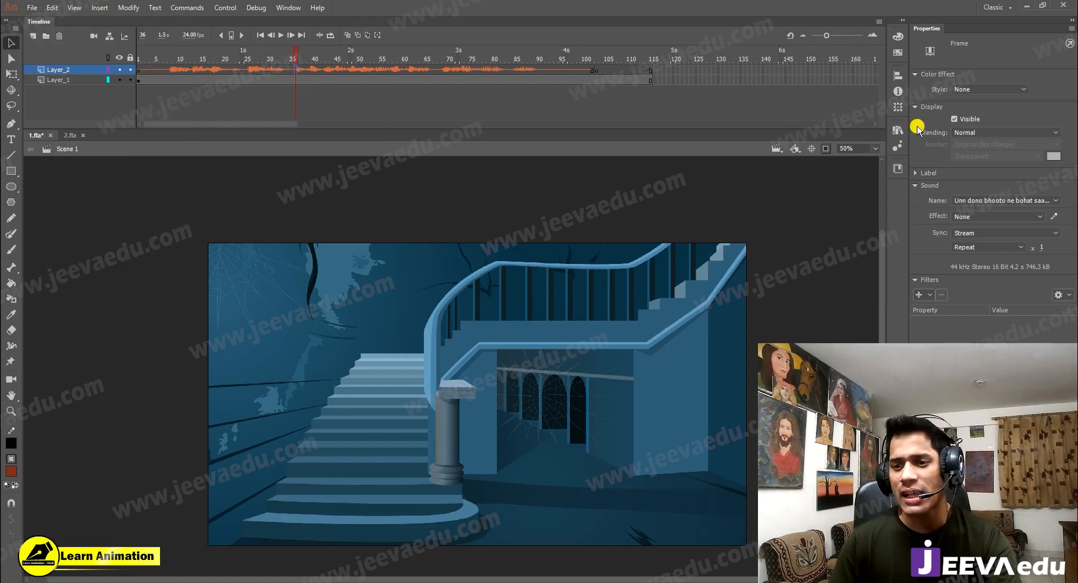
pyautogui.click(897, 130)
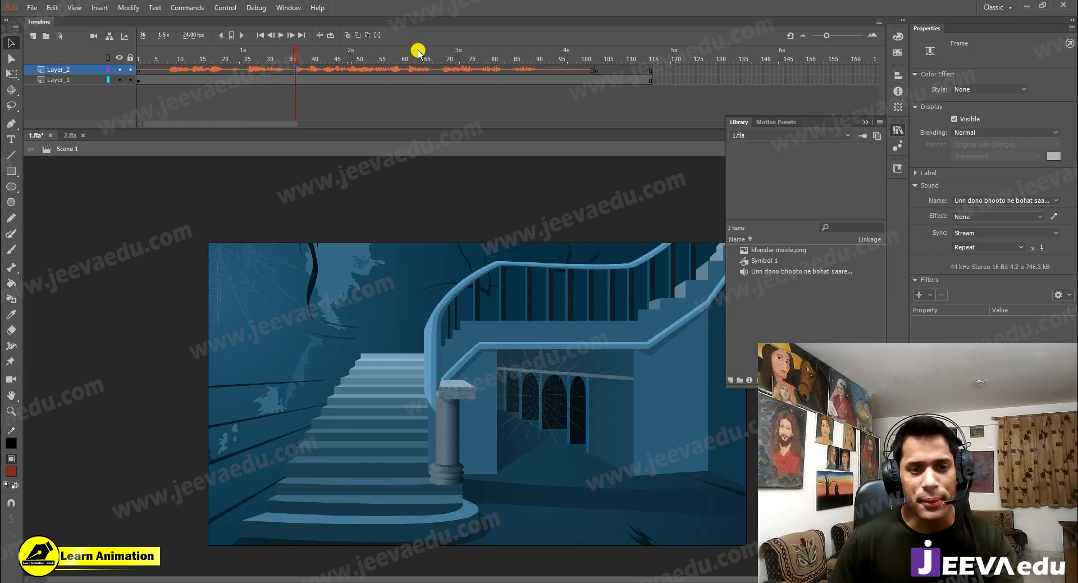
pyautogui.click(865, 122)
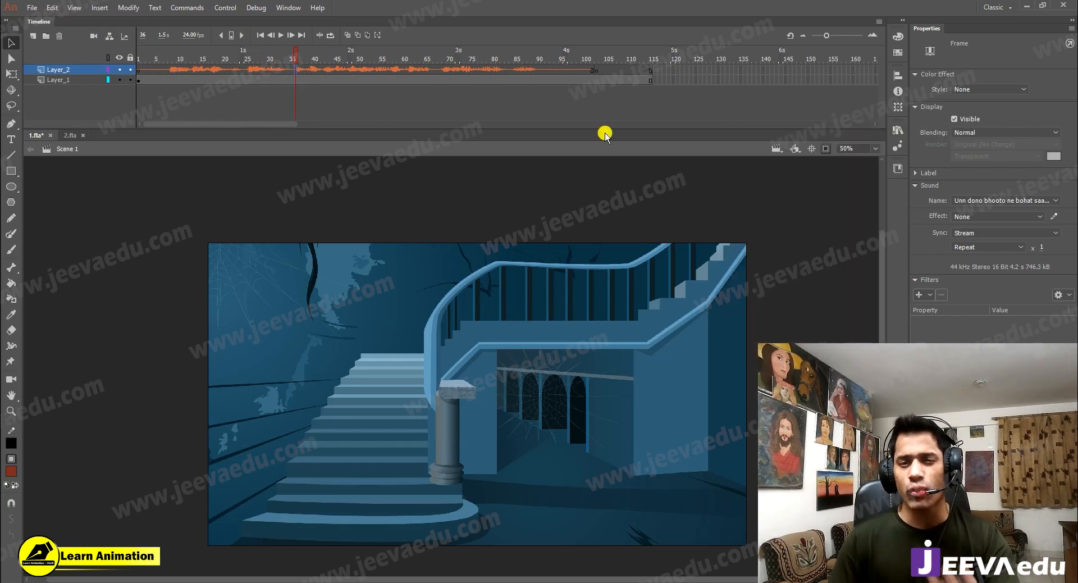
# Show the artwork beyond the stage edges and inspect the contents of the background symbol in Scene 1.
pyautogui.click(827, 149)
pyautogui.hotkey('ctrl', '-')
pyautogui.moveTo(503, 400); pyautogui.dragTo(457, 340)
pyautogui.hotkey('ctrl', 'z')
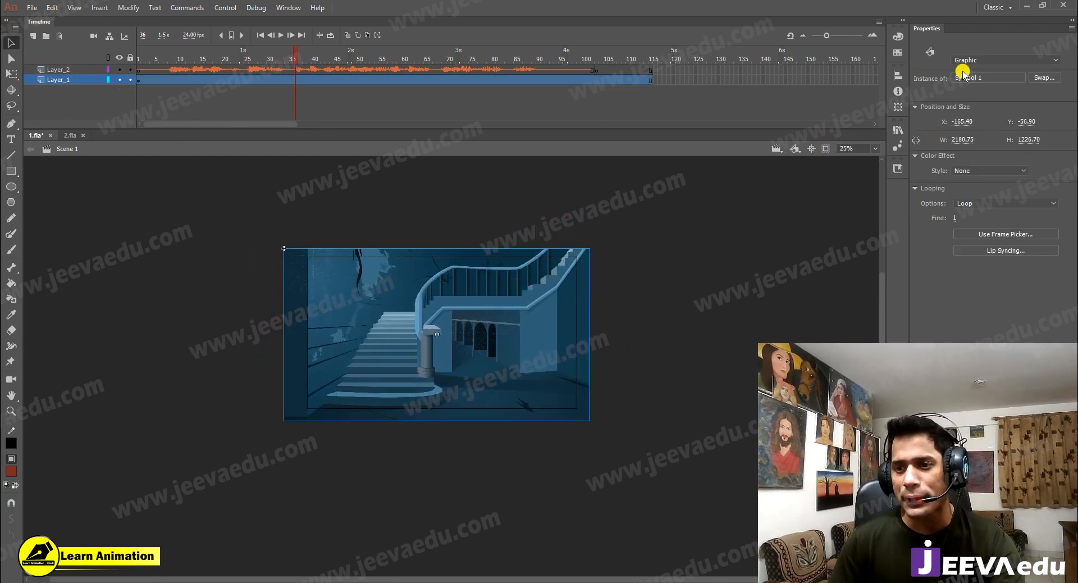
pyautogui.doubleClick(409, 359)
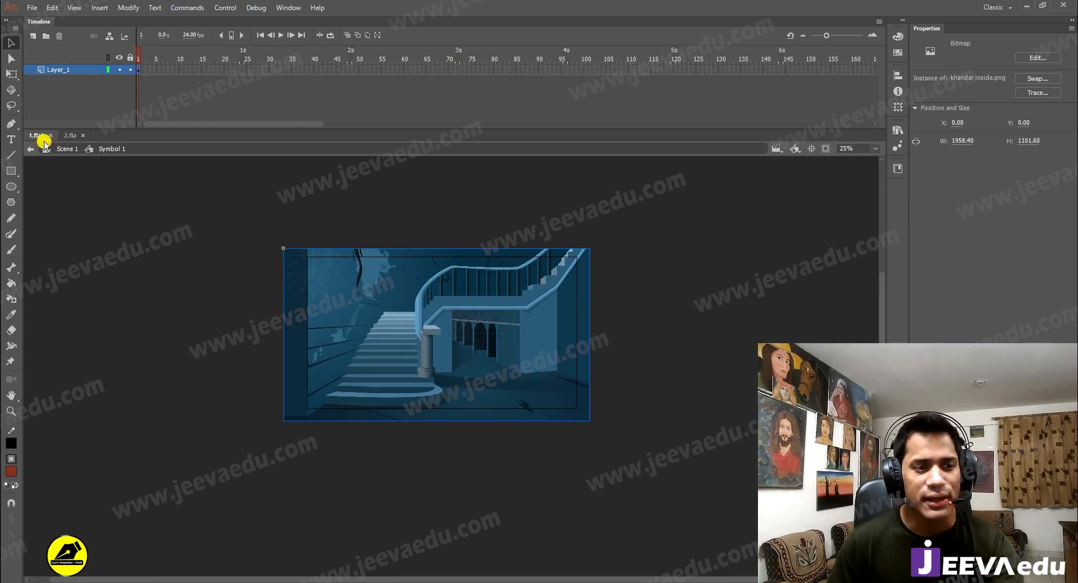
pyautogui.click(62, 148)
# Check the document size, try moving the background symbol relative to the stage, and undo the move.
pyautogui.click(721, 223)
pyautogui.click(995, 221)
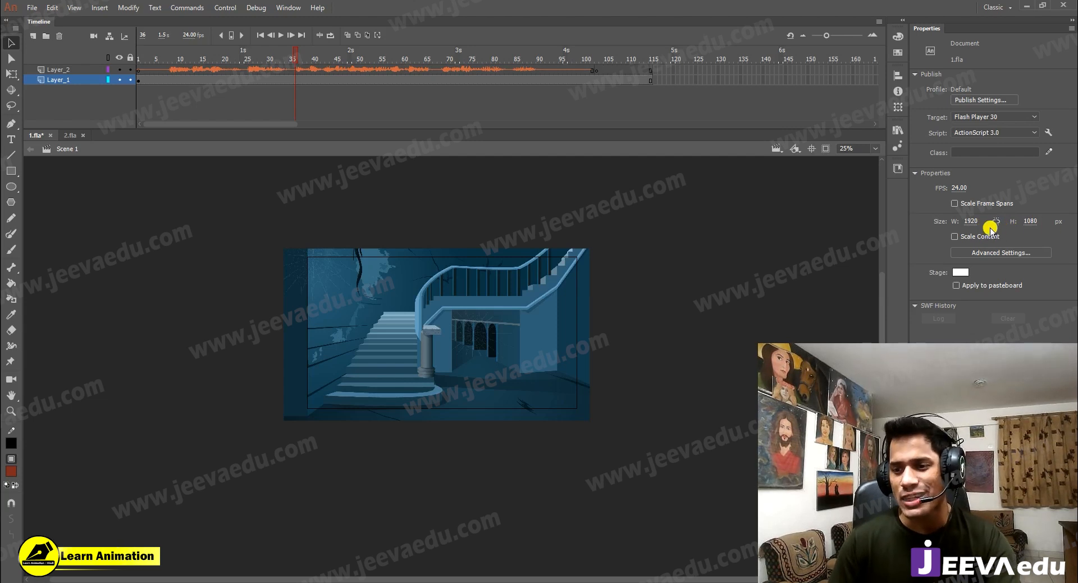
pyautogui.click(508, 336)
pyautogui.moveTo(508, 336); pyautogui.dragTo(396, 358)
pyautogui.hotkey('ctrl', 'z')
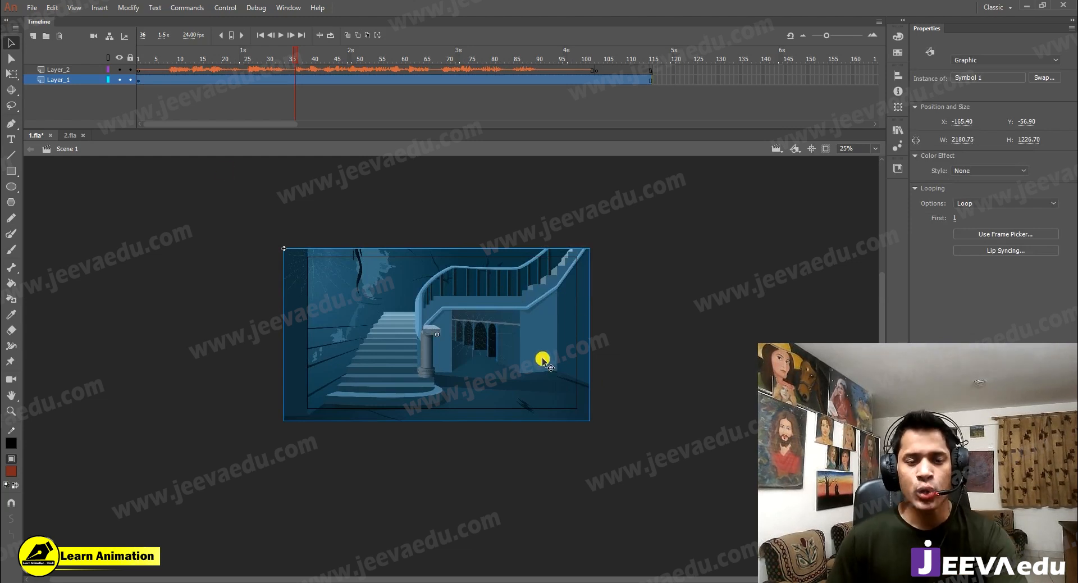
# Copy the sound layer Layer_2 from Scene 1 and paste it into the background symbol's timeline.
pyautogui.click(214, 102)
pyautogui.rightClick(60, 71)
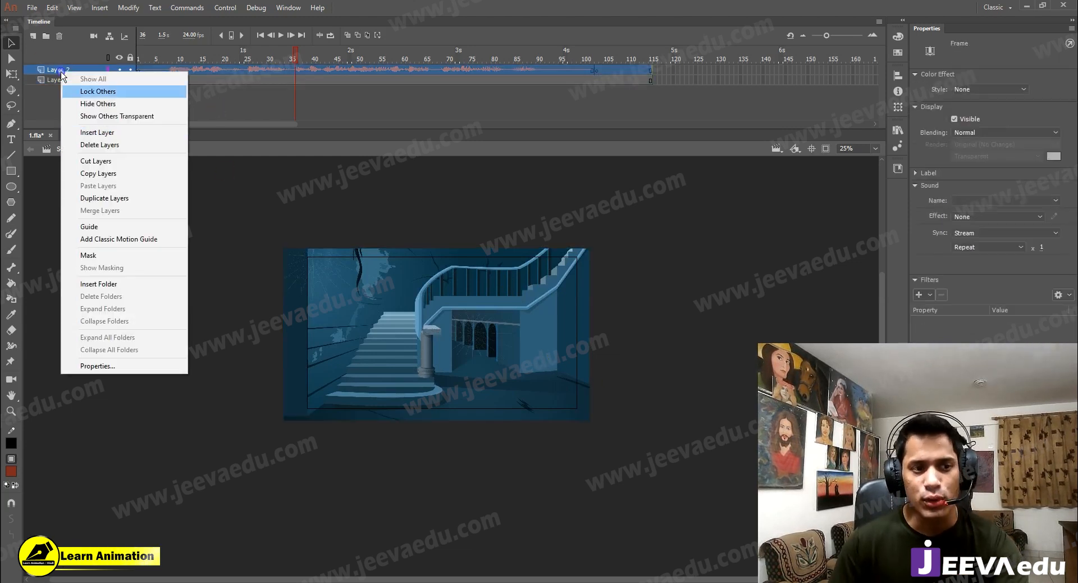
pyautogui.click(103, 175)
pyautogui.click(445, 344)
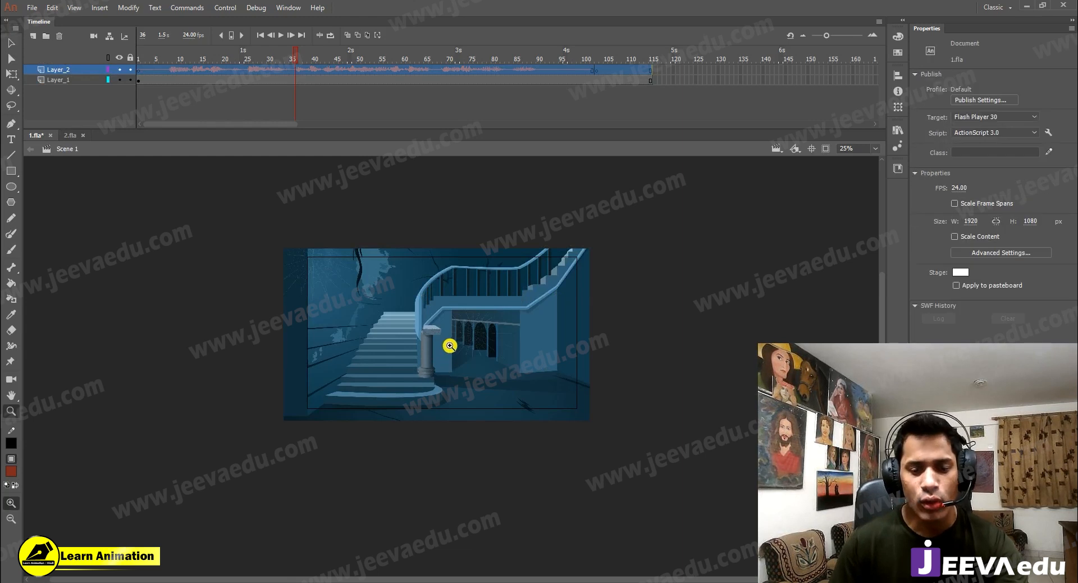
pyautogui.doubleClick(356, 262)
pyautogui.rightClick(59, 69)
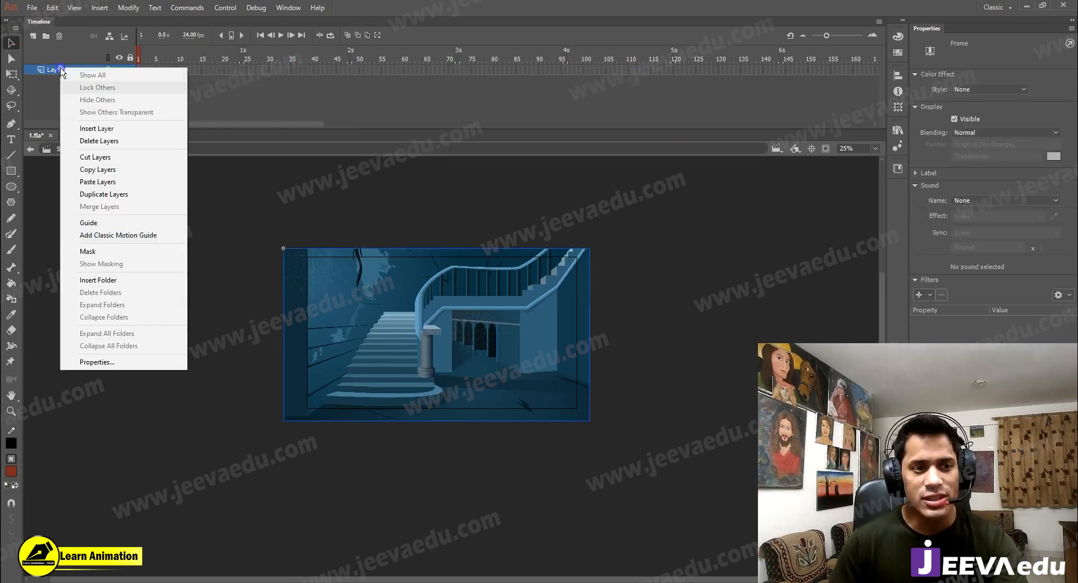
pyautogui.click(99, 182)
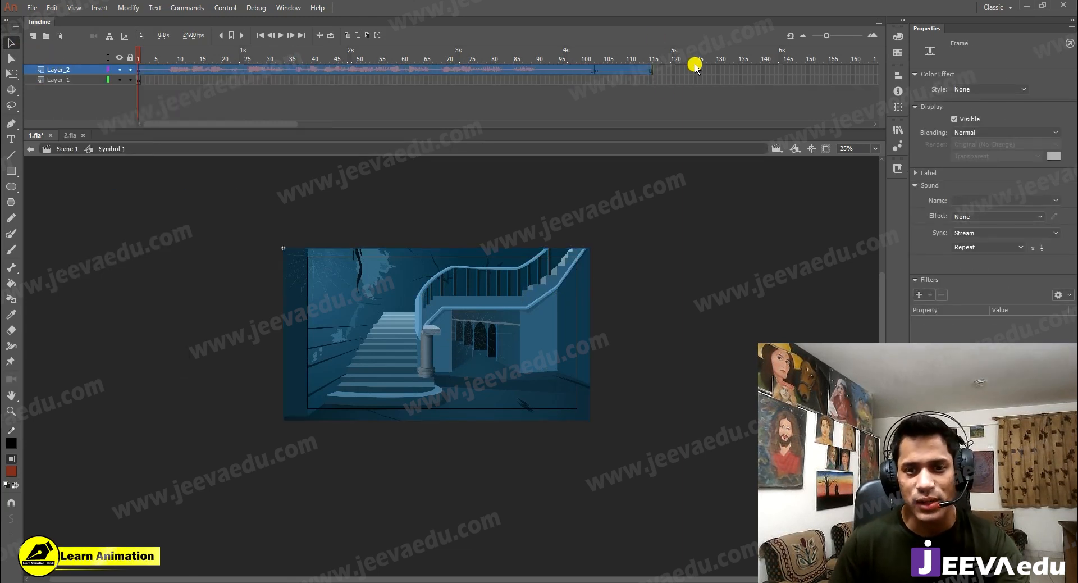
# Extend the background layer inside the symbol to frame 115 and clip the view to the stage area.
pyautogui.click(649, 80)
pyautogui.press('F5')
pyautogui.moveTo(649, 59); pyautogui.dragTo(3, 149)
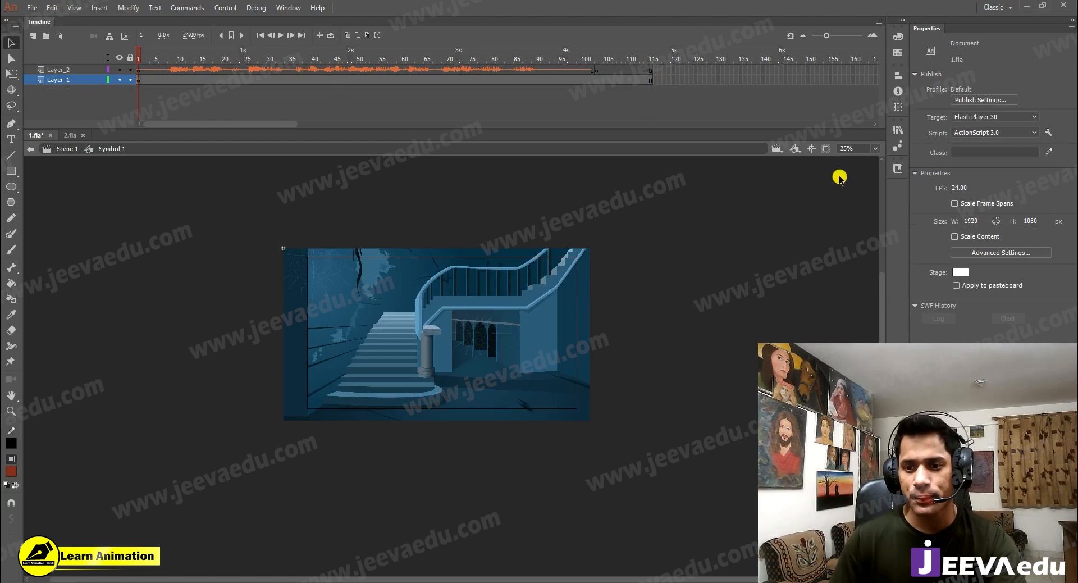
pyautogui.click(825, 148)
pyautogui.press('z')
pyautogui.click(470, 336)
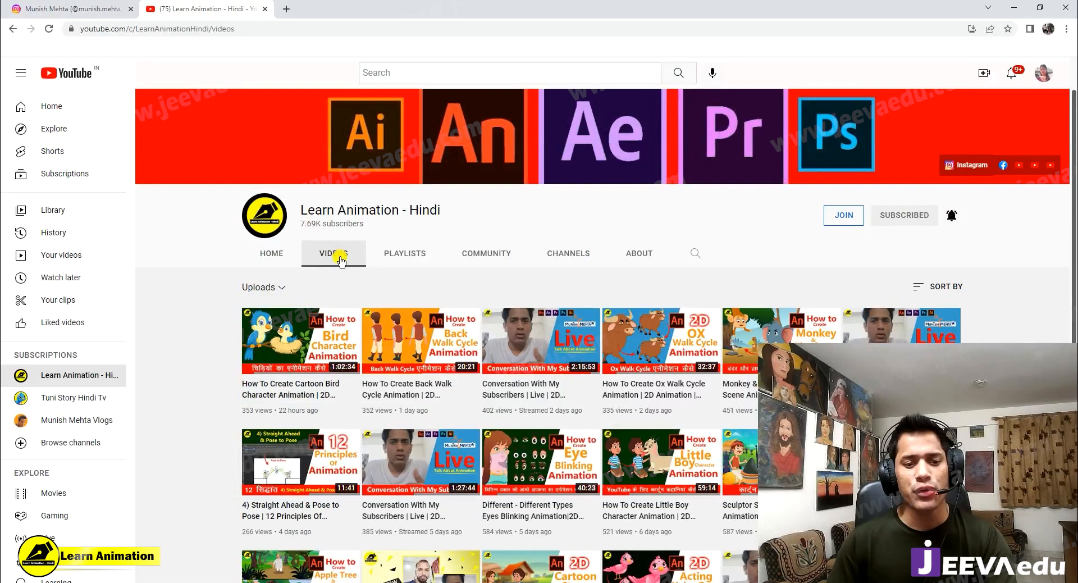
# Switch to YouTube and browse the uploaded videos of the Learn Animation - Hindi channel.
pyautogui.click(339, 250)
pyautogui.scroll(-4, 368, 345)
pyautogui.scroll(2, 425, 331)
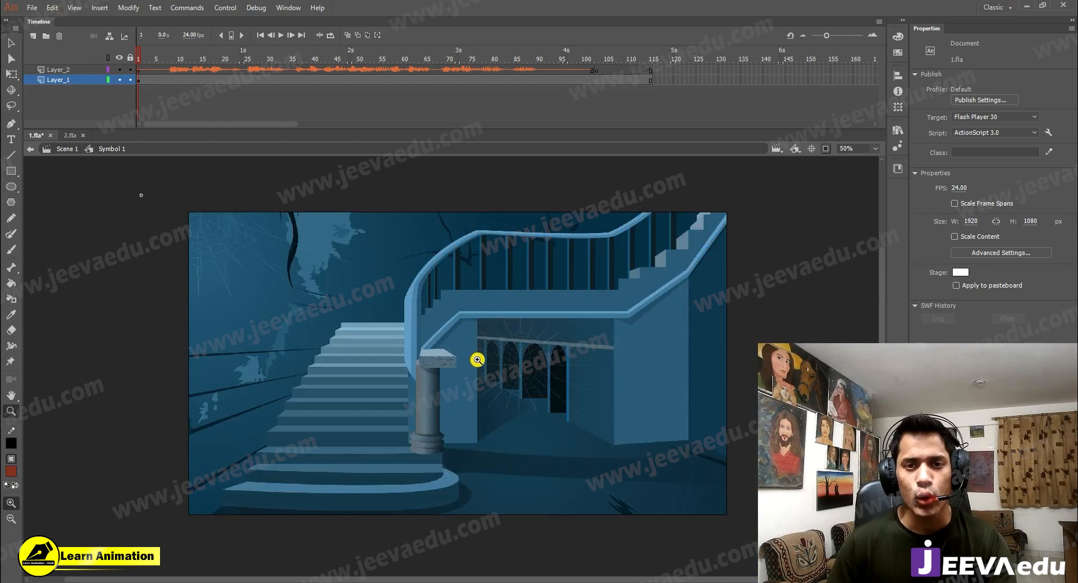
# Play the sound inside the background symbol and add a new layer directly above the background layer.
pyautogui.moveTo(167, 53); pyautogui.dragTo(75, 67)
pyautogui.press('Return')
pyautogui.press('Return')
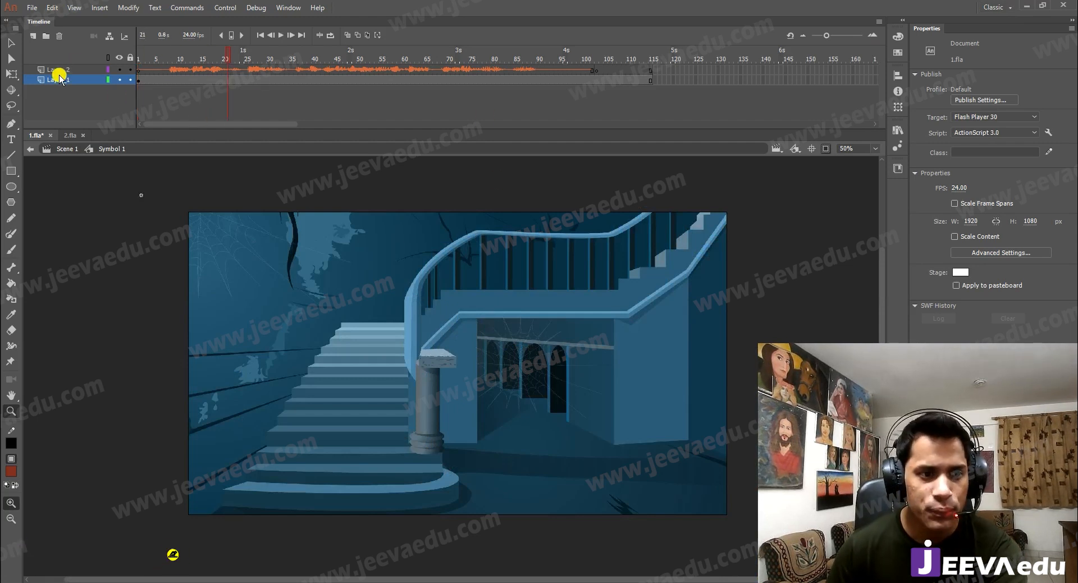
pyautogui.click(55, 80)
pyautogui.click(33, 35)
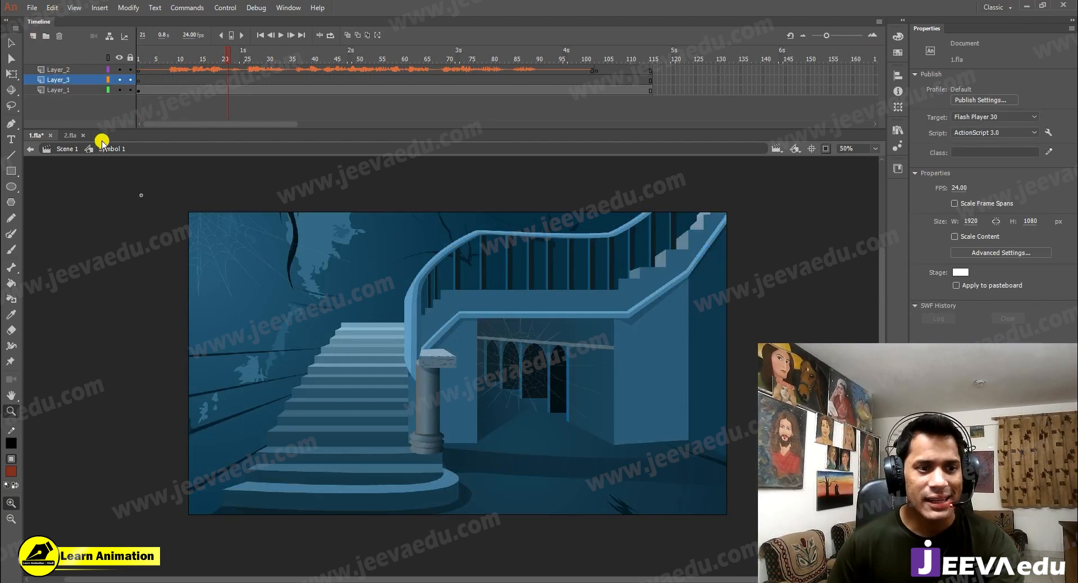
# Move the male character's symbol in 2.fla up and to the left, to about X 660, Y 508.
pyautogui.click(69, 135)
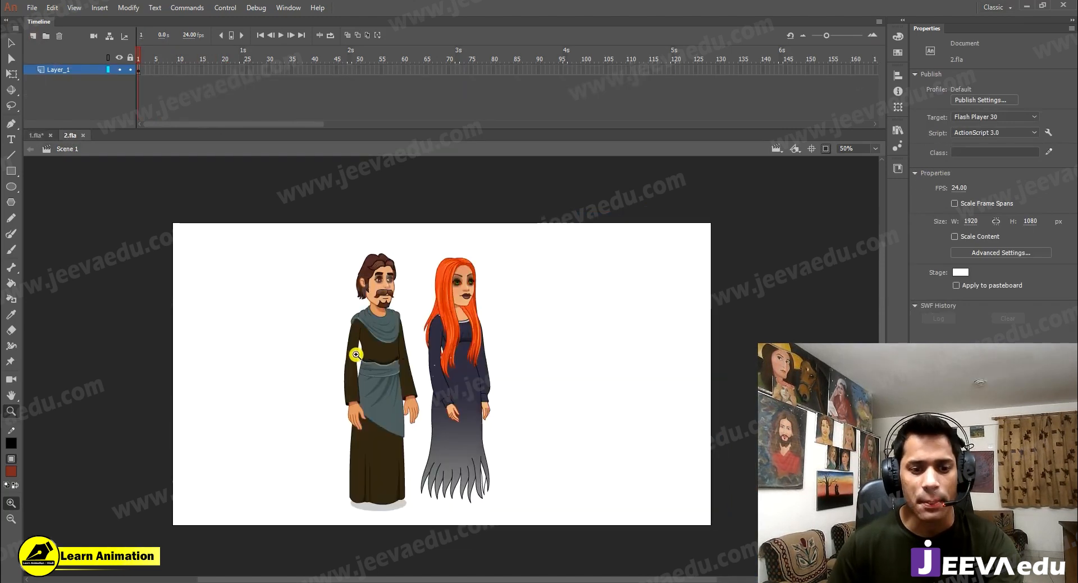
pyautogui.press('v')
pyautogui.click(381, 343)
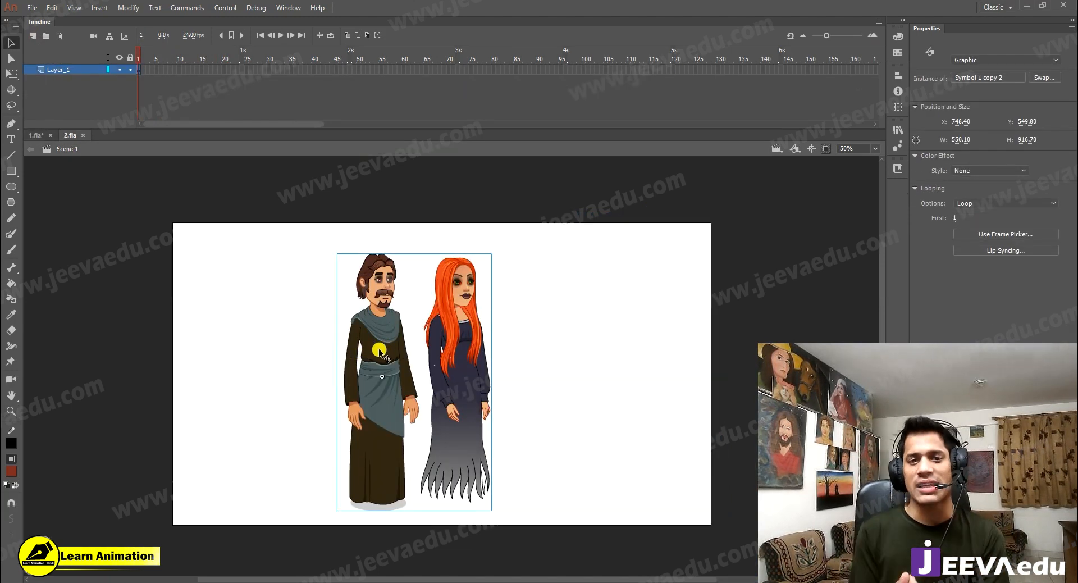
pyautogui.moveTo(378, 349); pyautogui.dragTo(354, 336)
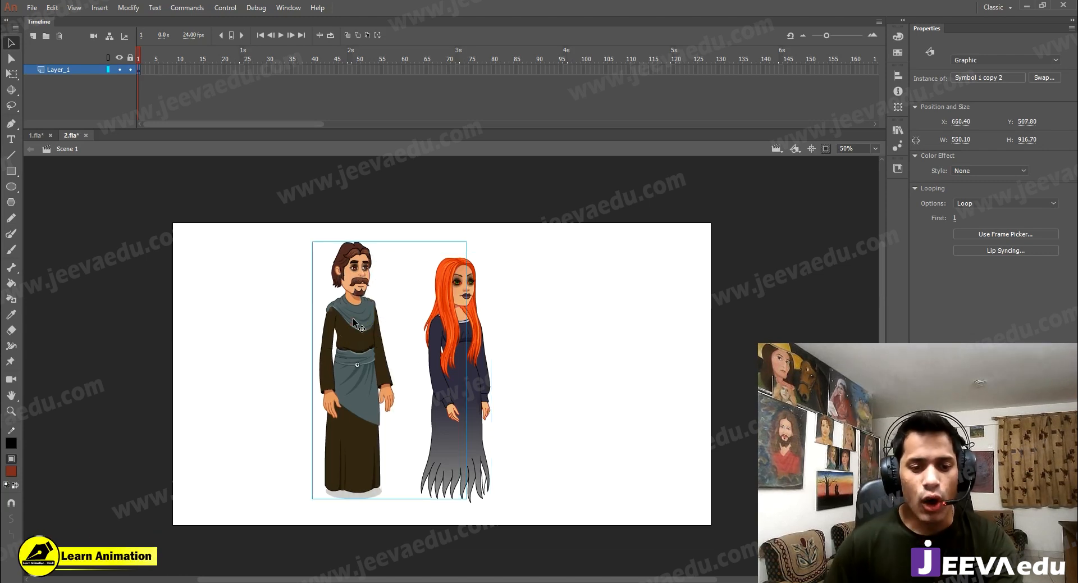
# Open the male character's symbol and play through its animation to the frames where he holds out the bowl.
pyautogui.doubleClick(368, 335)
pyautogui.press('Return')
pyautogui.click(428, 183)
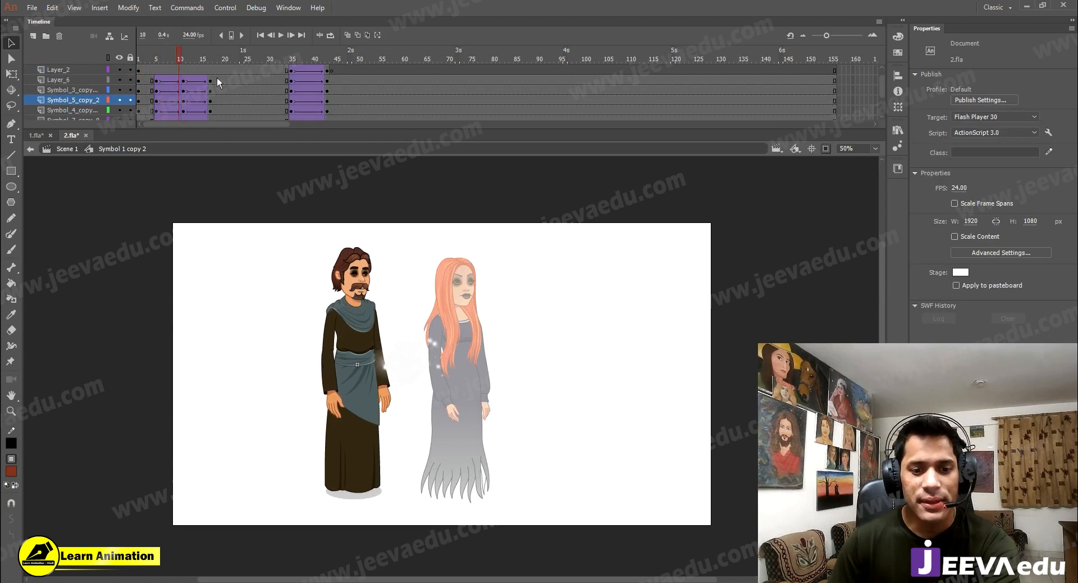
pyautogui.press('Return')
pyautogui.click(357, 96)
pyautogui.press('z')
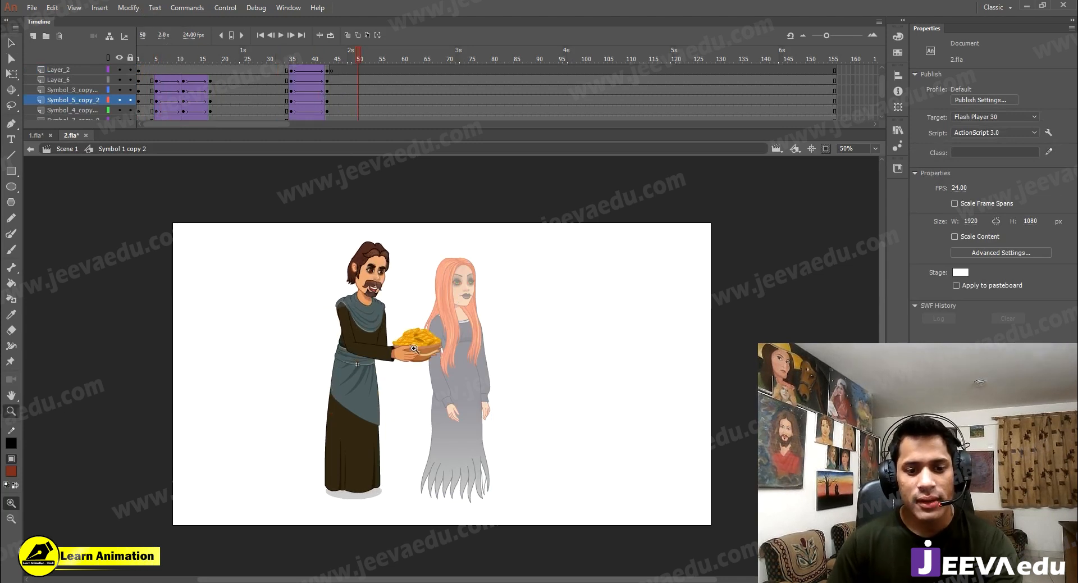
pyautogui.click(431, 379)
pyautogui.moveTo(431, 379); pyautogui.dragTo(417, 388)
pyautogui.press('v')
pyautogui.moveTo(355, 51); pyautogui.dragTo(340, 90)
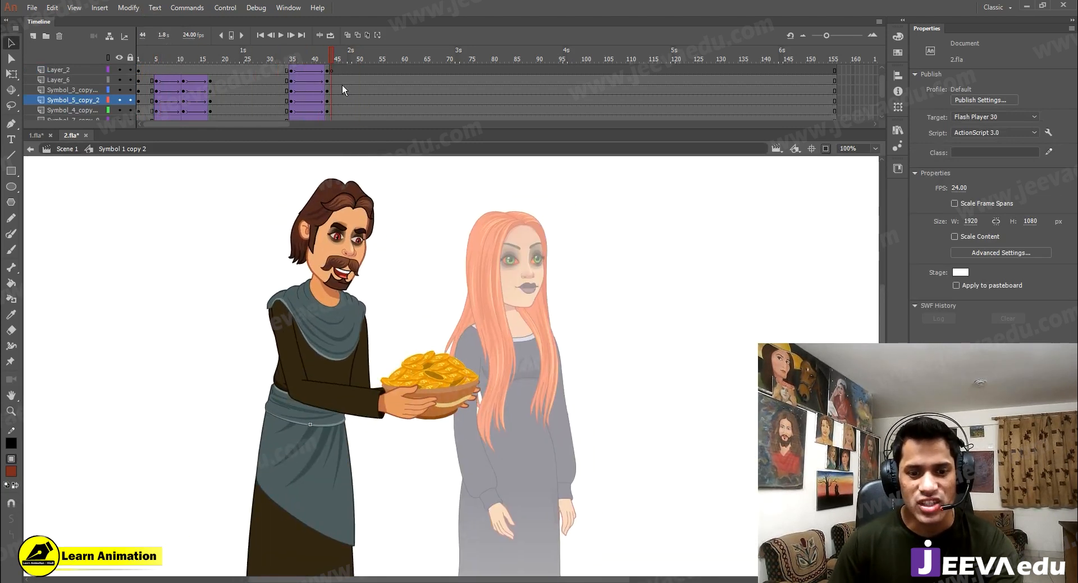
# Try moving the food bowl symbol upward in the man's hands and undo the move.
pyautogui.click(425, 362)
pyautogui.moveTo(453, 390); pyautogui.dragTo(447, 349)
pyautogui.hotkey('ctrl', 'z')
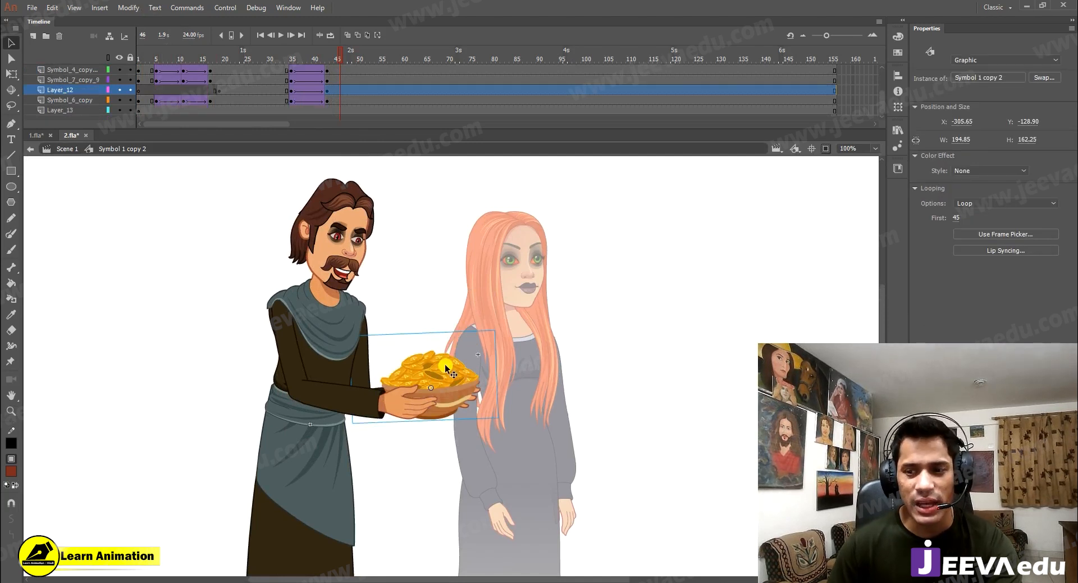
# Open the food bowl symbol and scrub through its timeline to examine its layers.
pyautogui.doubleClick(452, 380)
pyautogui.click(350, 70)
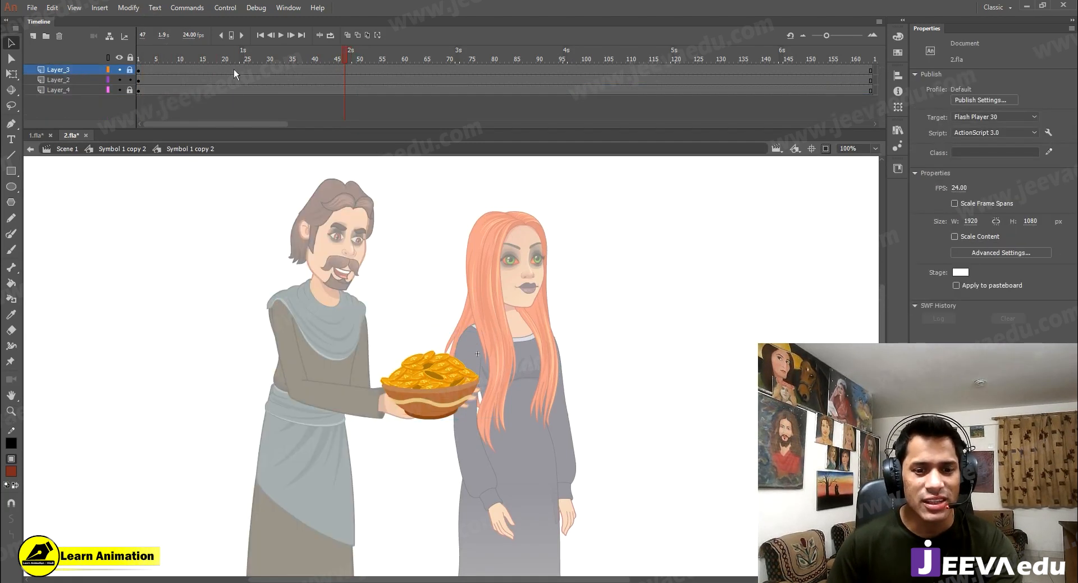
pyautogui.moveTo(259, 101); pyautogui.dragTo(385, 98)
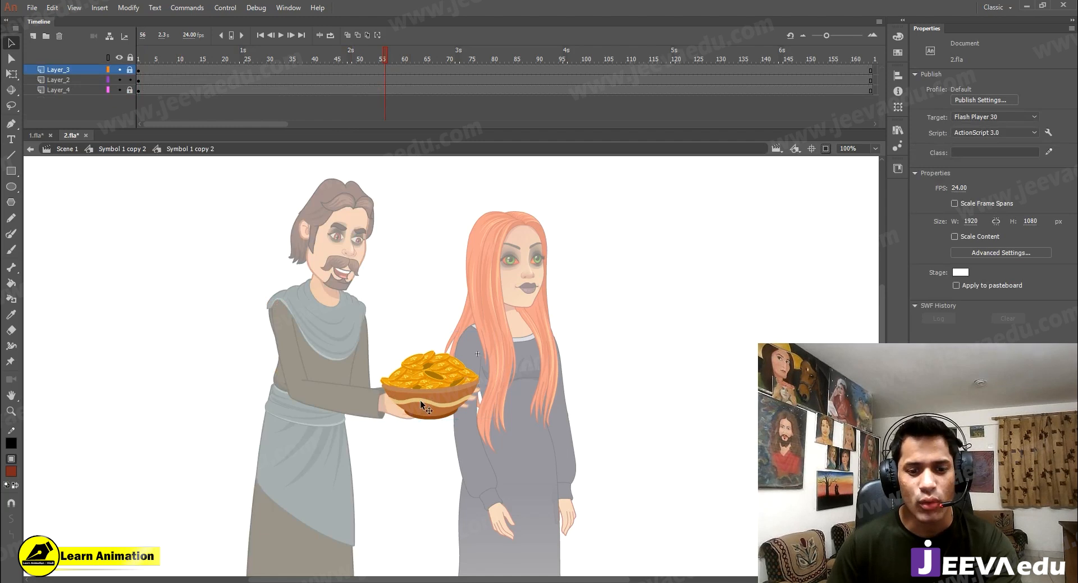
# Leave the food bowl symbol for the male character's symbol and scrub its timeline back to frame 33.
pyautogui.click(430, 385)
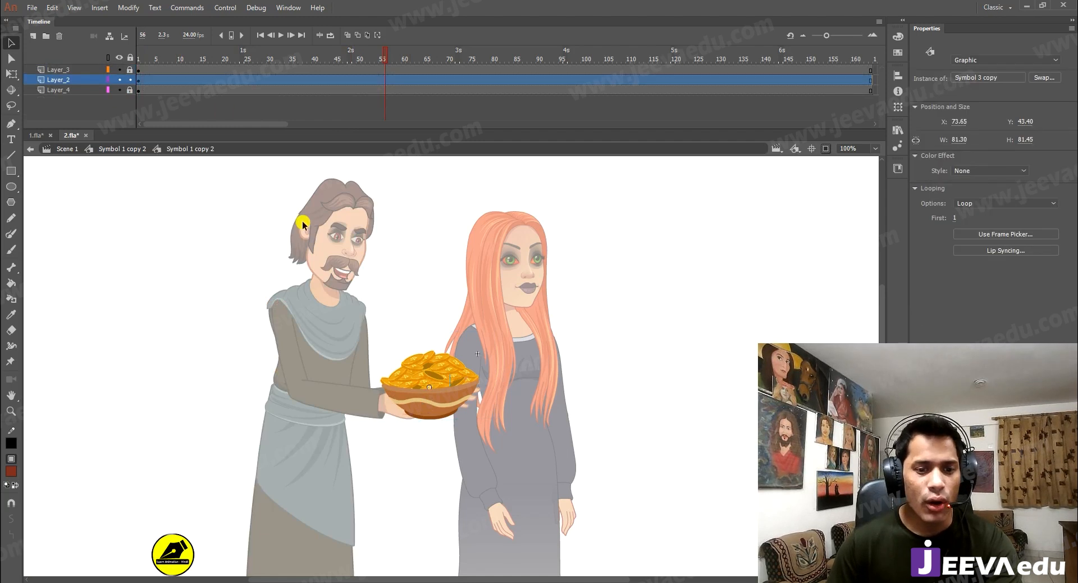
pyautogui.doubleClick(399, 351)
pyautogui.click(290, 101)
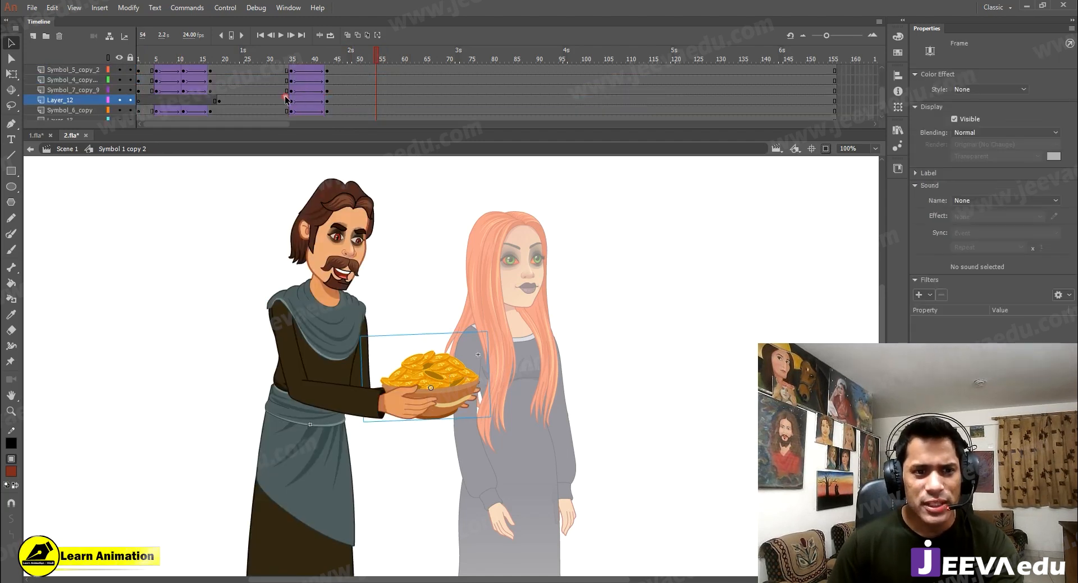
pyautogui.click(293, 49)
pyautogui.moveTo(294, 53); pyautogui.dragTo(278, 69)
# Try moving the sparkle effect up off the bowl and making the stage black, and undo both changes.
pyautogui.moveTo(395, 416); pyautogui.dragTo(358, 291)
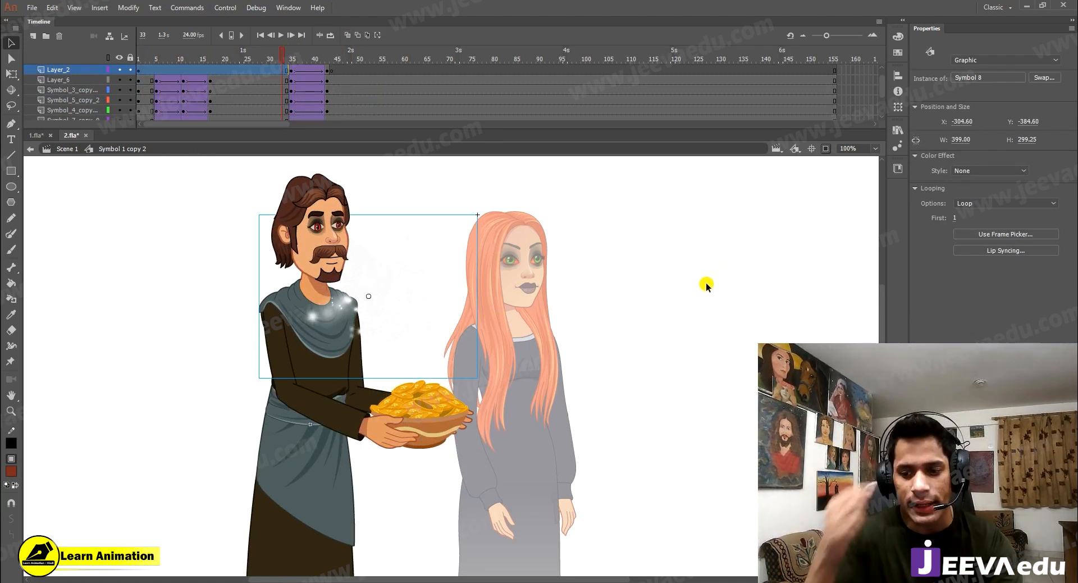
pyautogui.click(705, 330)
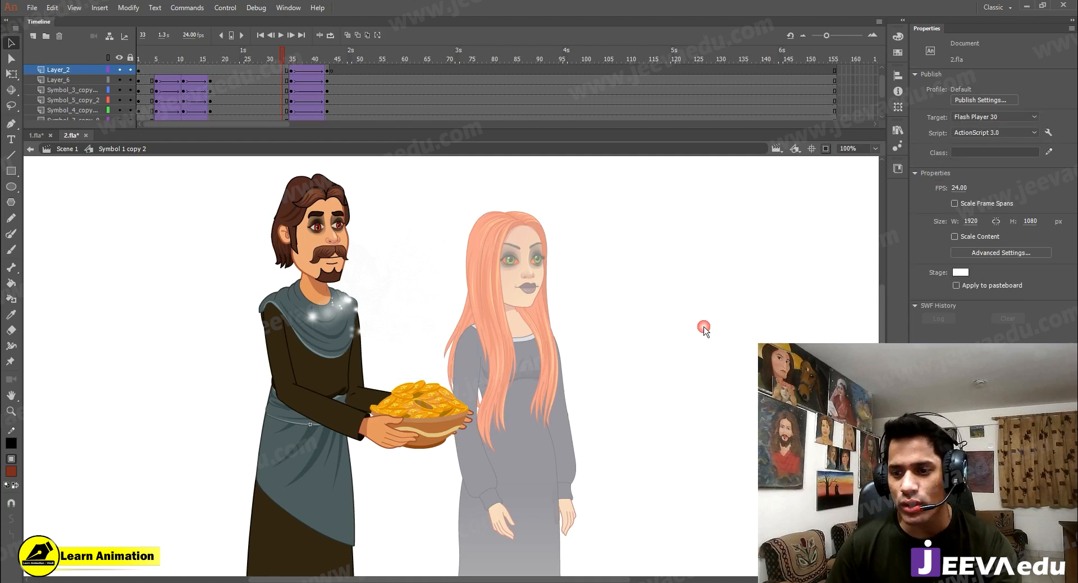
pyautogui.click(955, 272)
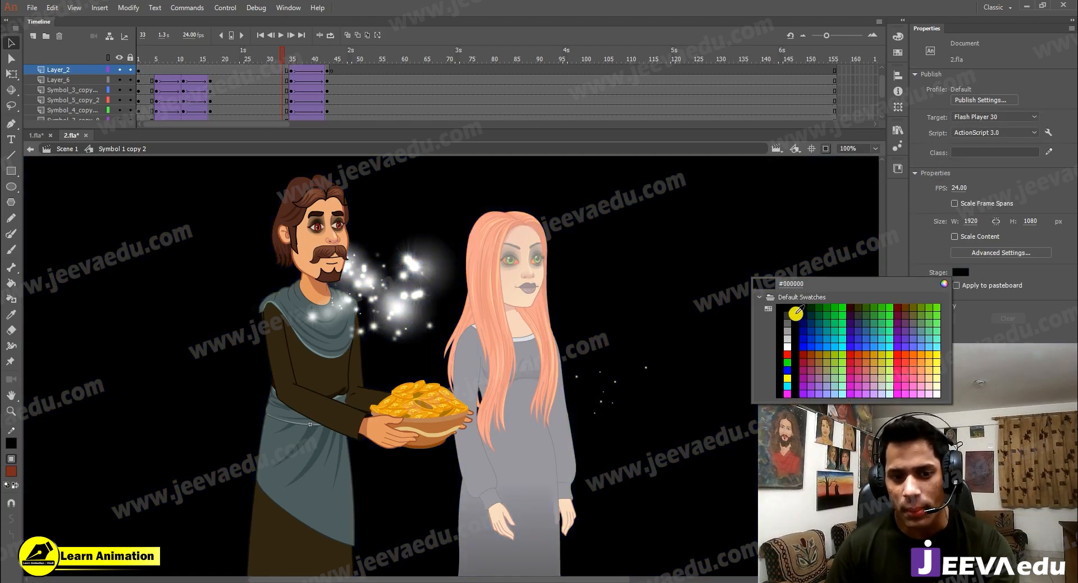
pyautogui.click(795, 306)
pyautogui.click(410, 344)
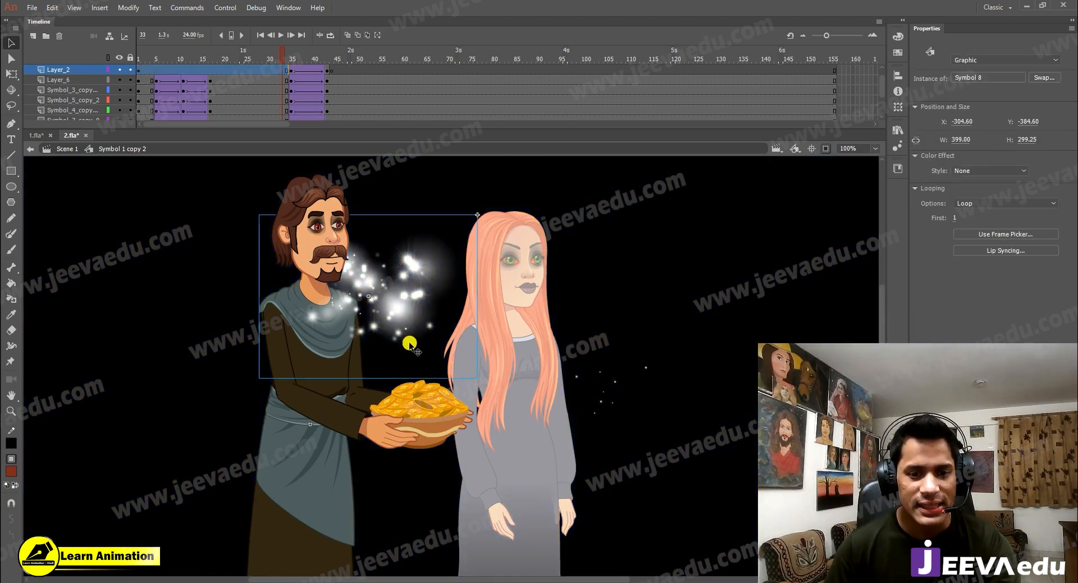
pyautogui.click(400, 356)
pyautogui.hotkey('ctrl', 'z')
pyautogui.hotkey('ctrl', 'z')
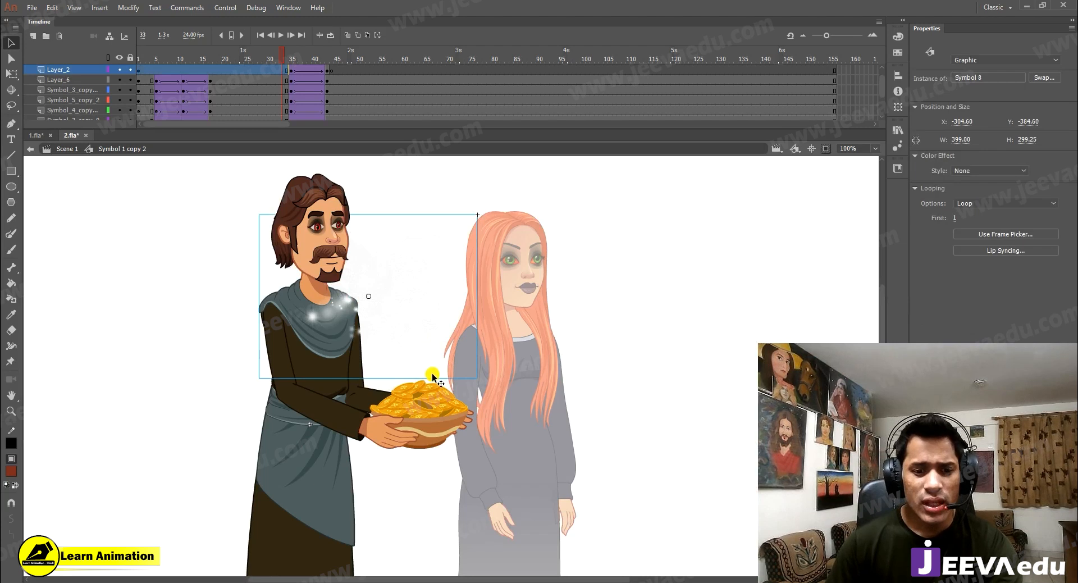
pyautogui.hotkey('ctrl', 'z')
# Set the stage color of 2.fla to black (#000000).
pyautogui.click(655, 315)
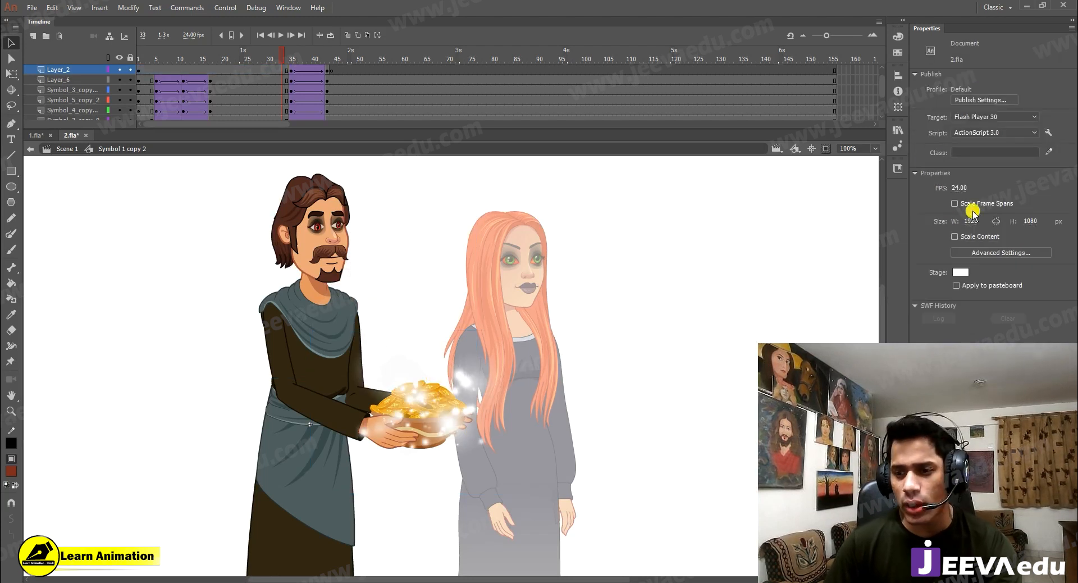
pyautogui.click(960, 272)
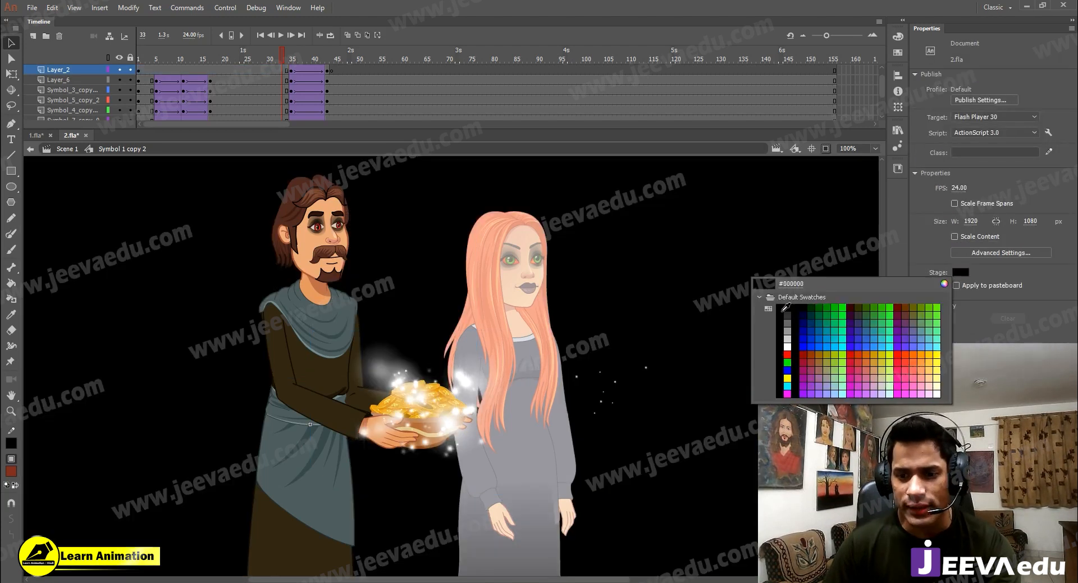
pyautogui.click(780, 306)
# Select the sparkle effect over the bowl and scrub the male character's timeline to examine how the bowl appears.
pyautogui.click(387, 415)
pyautogui.moveTo(257, 60); pyautogui.dragTo(222, 80)
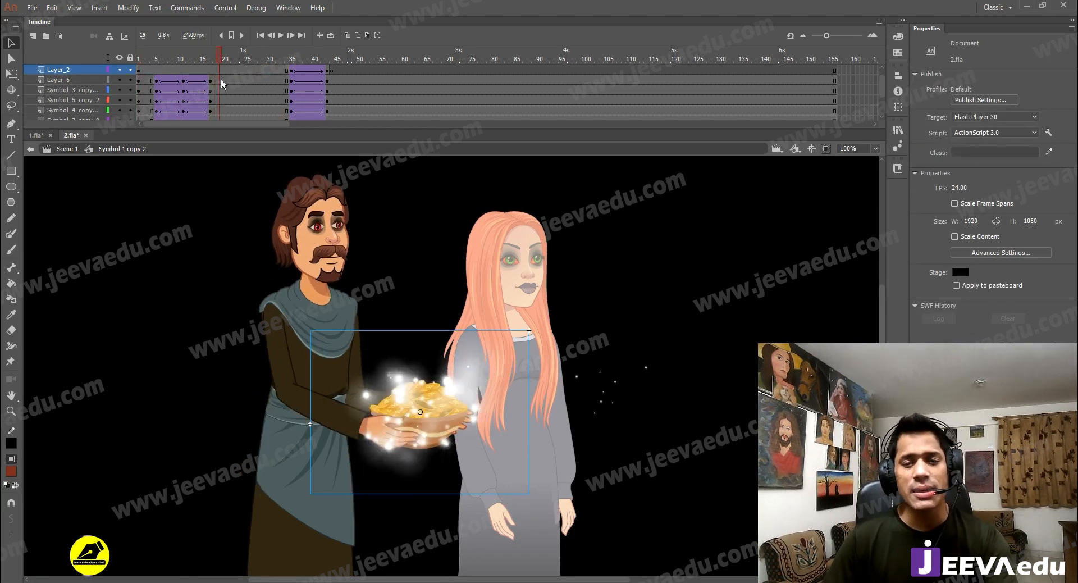
pyautogui.click(228, 80)
pyautogui.moveTo(294, 85); pyautogui.dragTo(113, 110)
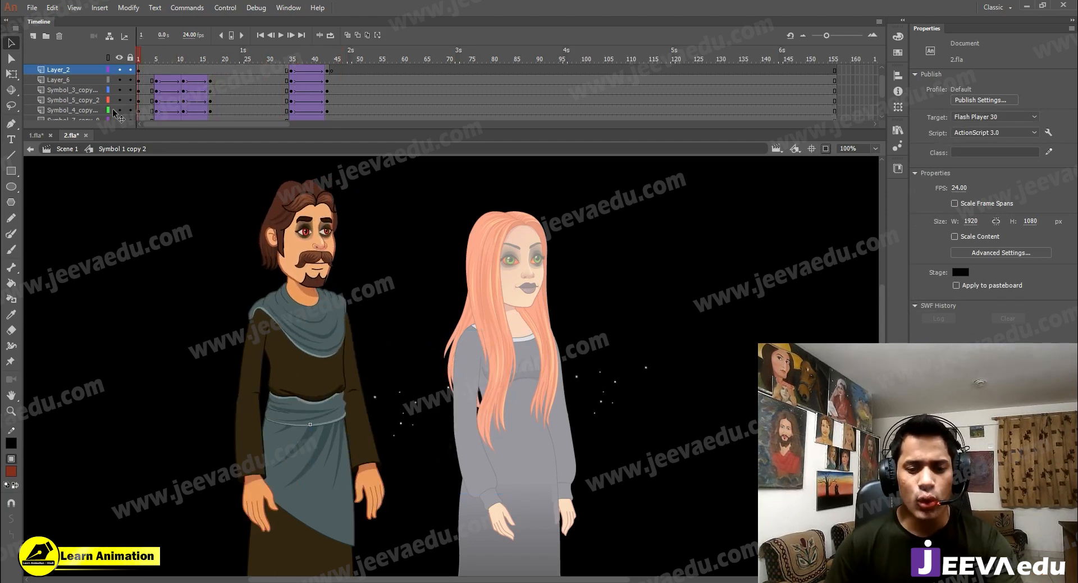
pyautogui.click(237, 69)
pyautogui.click(391, 75)
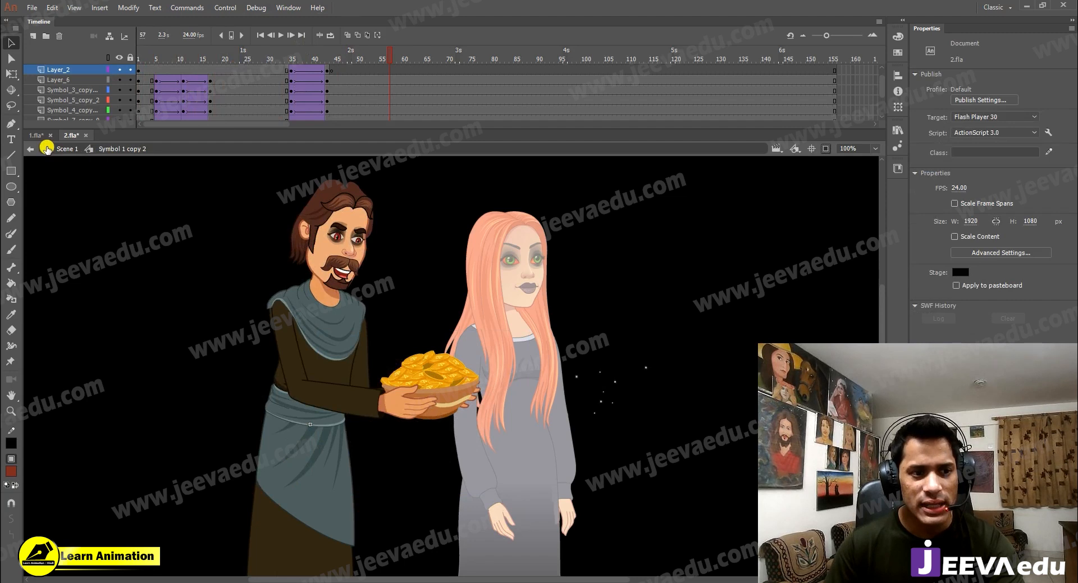
# Return to Scene 1 of 2.fla and copy only the male character's symbol.
pyautogui.click(47, 149)
pyautogui.hotkey('ctrl', '-')
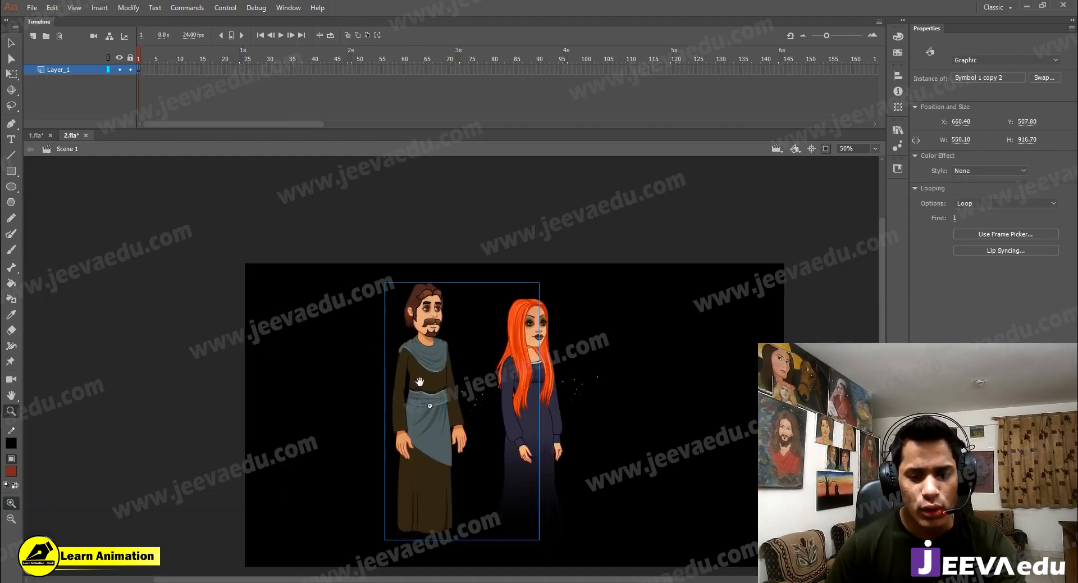
pyautogui.press('v')
pyautogui.click(528, 336)
pyautogui.keyDown('shift'); pyautogui.click(428, 351); pyautogui.keyUp('shift')
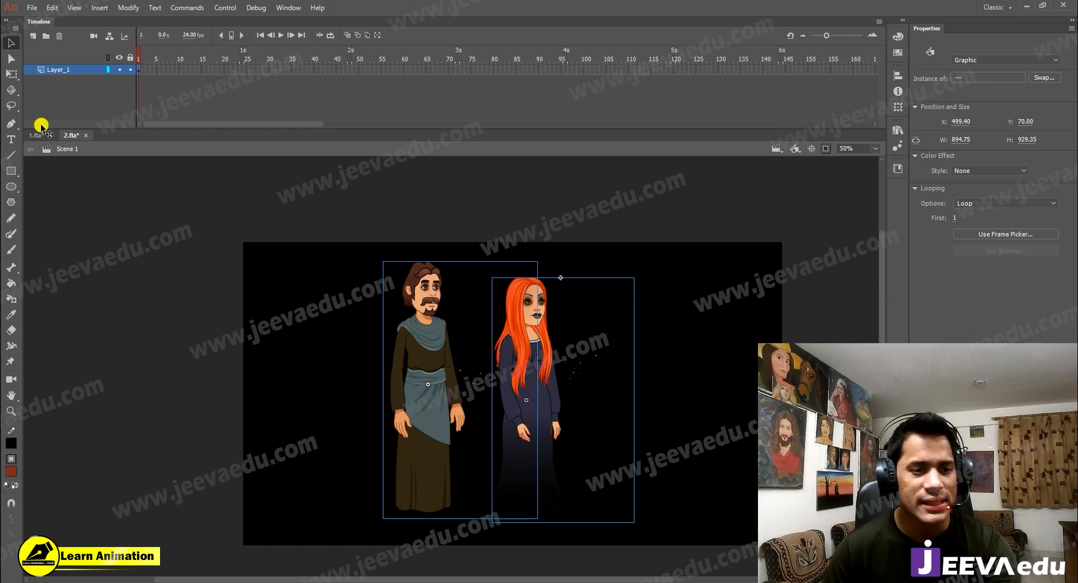
pyautogui.click(402, 279)
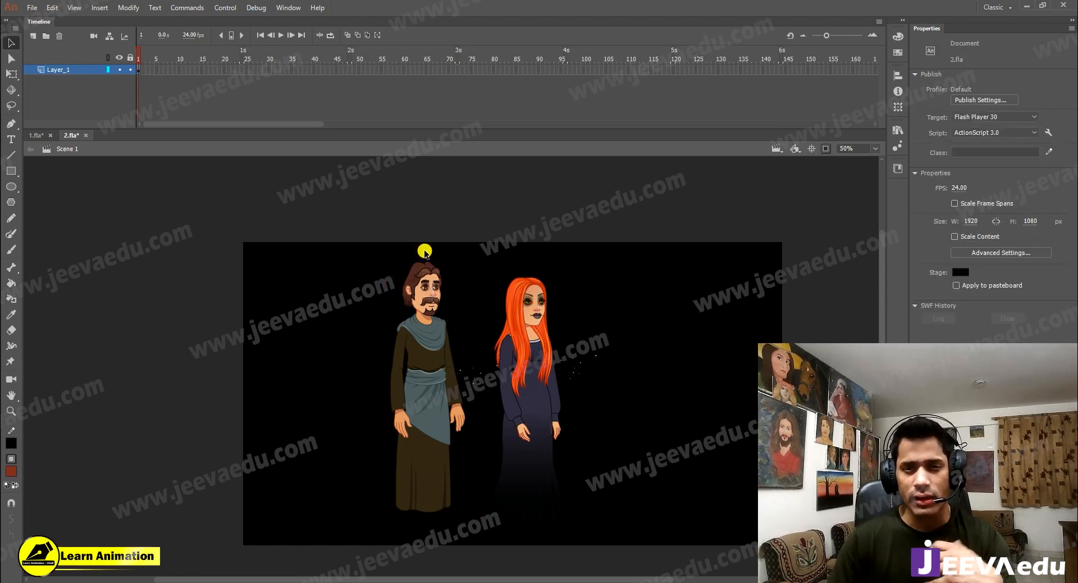
pyautogui.click(433, 303)
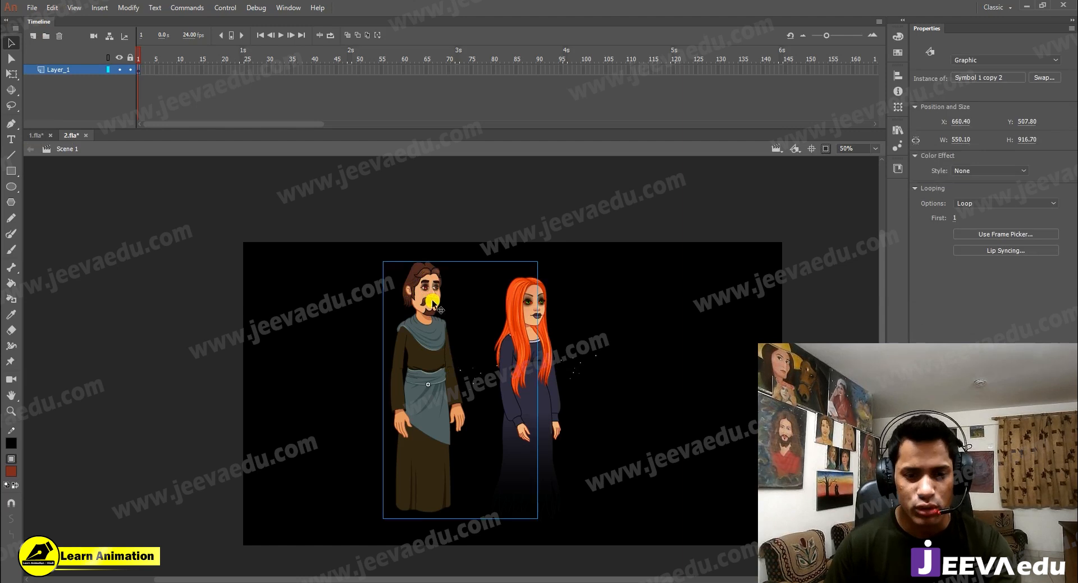
# Paste the male character on Layer_3 at frame 1 in 1.fla and position him by the stairs at about X 595, Y 812.
pyautogui.click(34, 135)
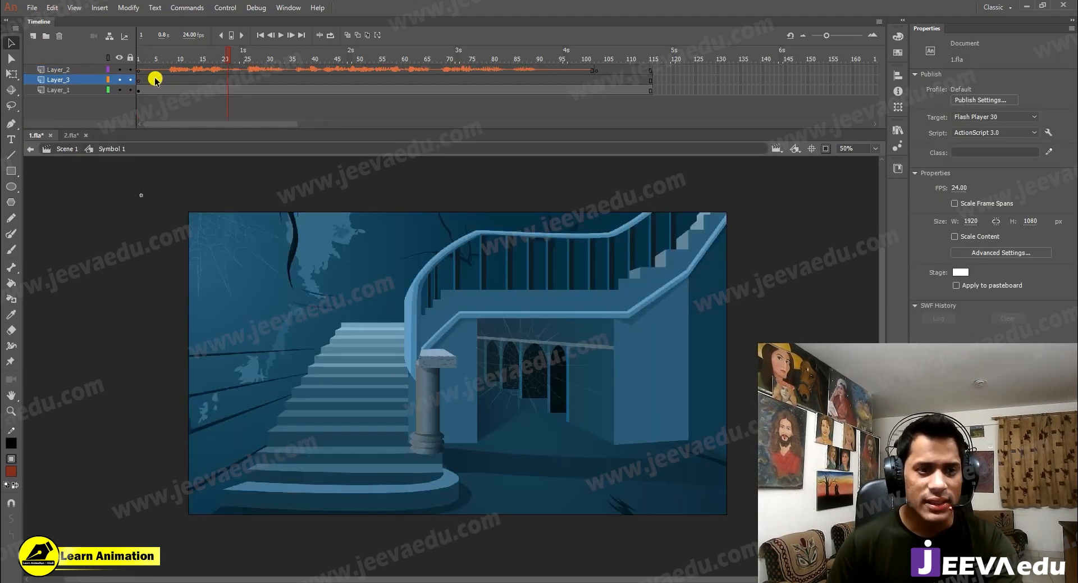
pyautogui.click(139, 86)
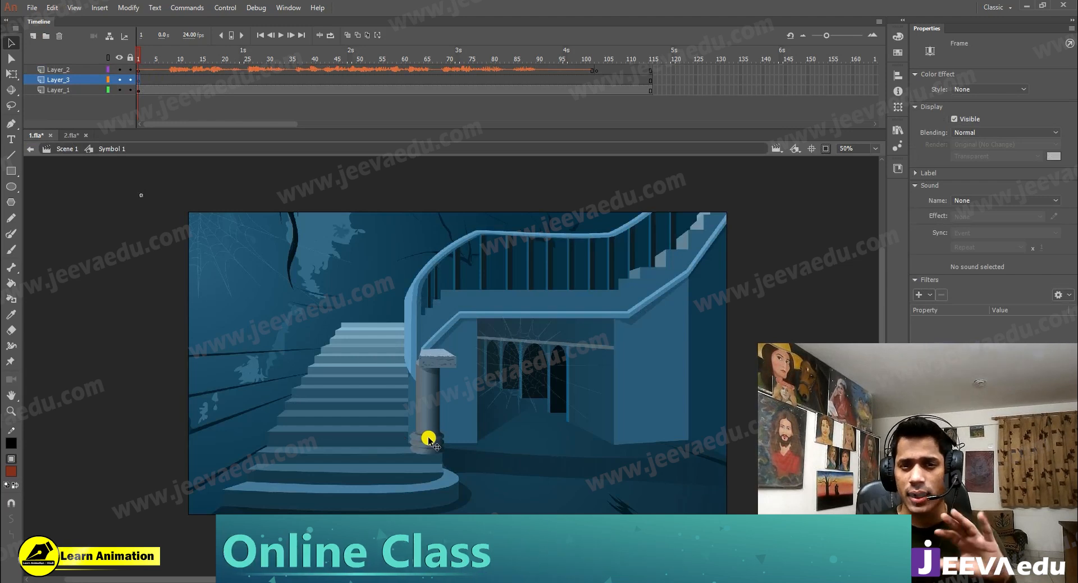
pyautogui.moveTo(428, 439); pyautogui.dragTo(336, 476)
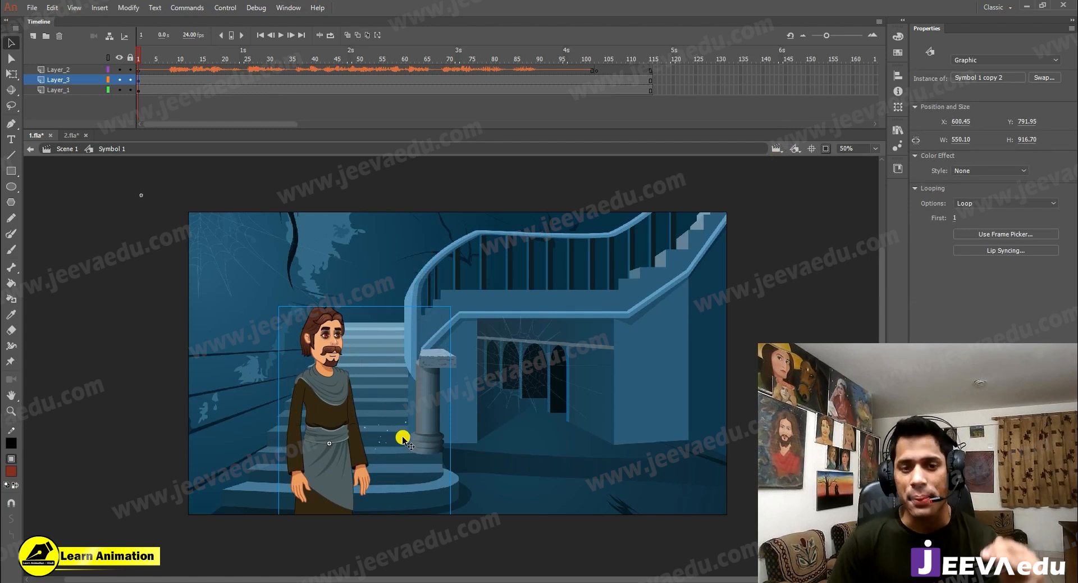
pyautogui.moveTo(345, 408)
pyautogui.mouseDown()
pyautogui.moveTo(353, 429)
pyautogui.moveTo(342, 408)
pyautogui.mouseUp()
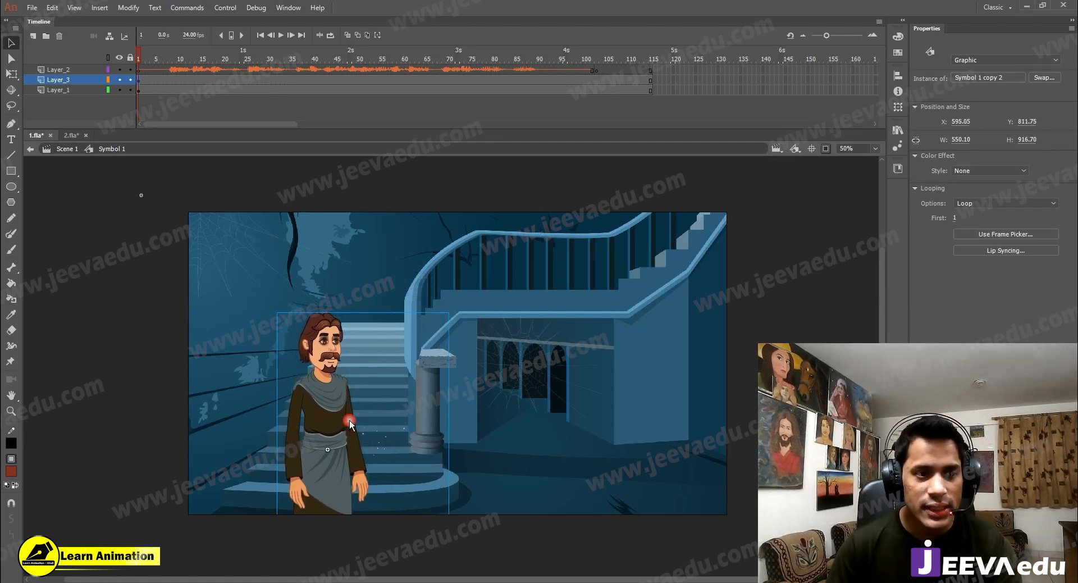
# Add a new layer directly below the male character's layer and copy the female character's symbol from 2.fla.
pyautogui.click(35, 37)
pyautogui.moveTo(68, 81); pyautogui.dragTo(71, 95)
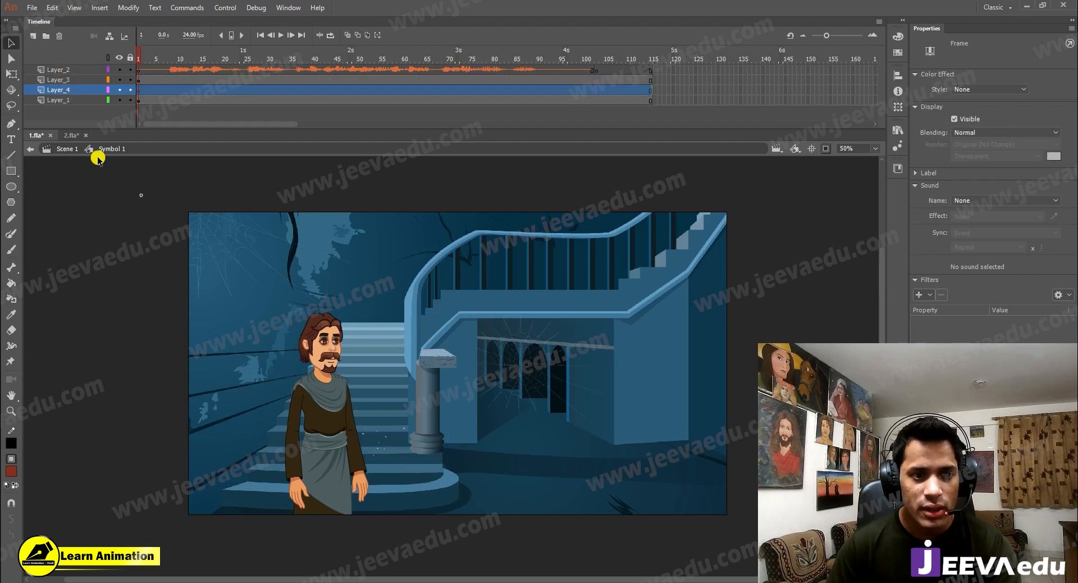
pyautogui.click(72, 135)
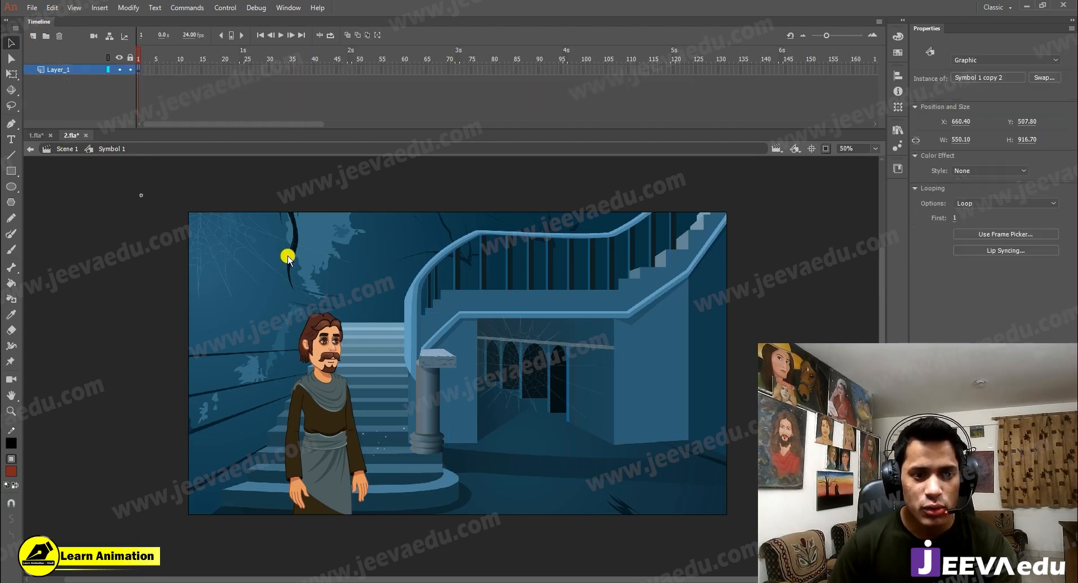
pyautogui.click(519, 328)
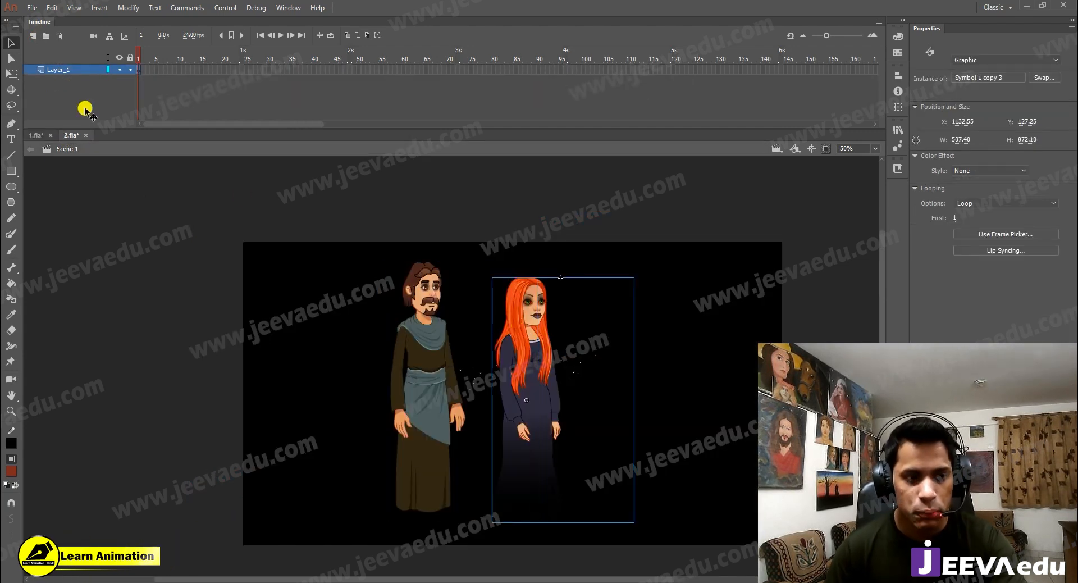
# Paste the female character on the new layer in 1.fla and place her beside the man at about X 935, Y 384.
pyautogui.click(34, 136)
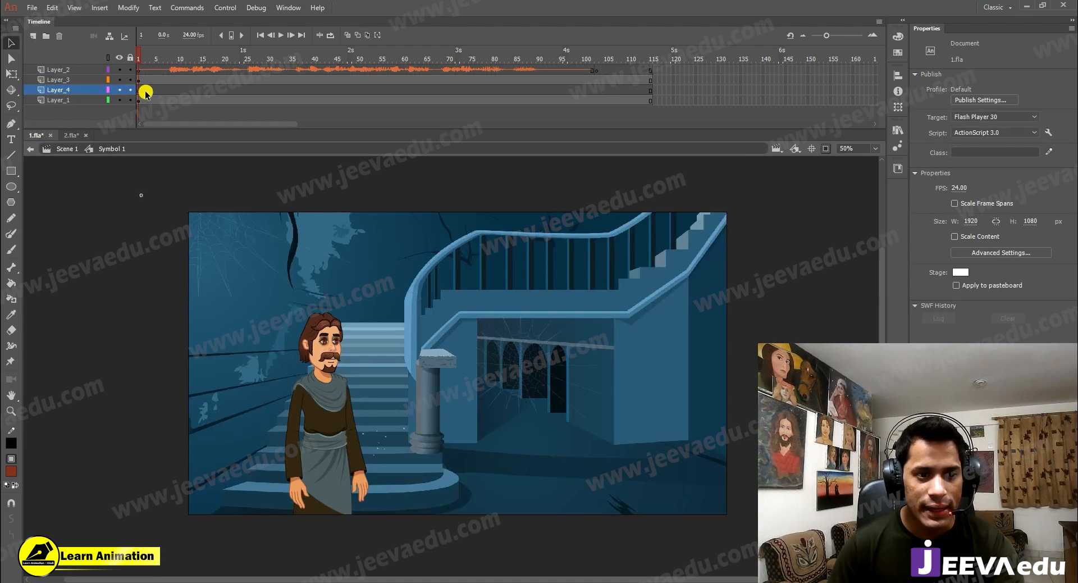
pyautogui.click(145, 91)
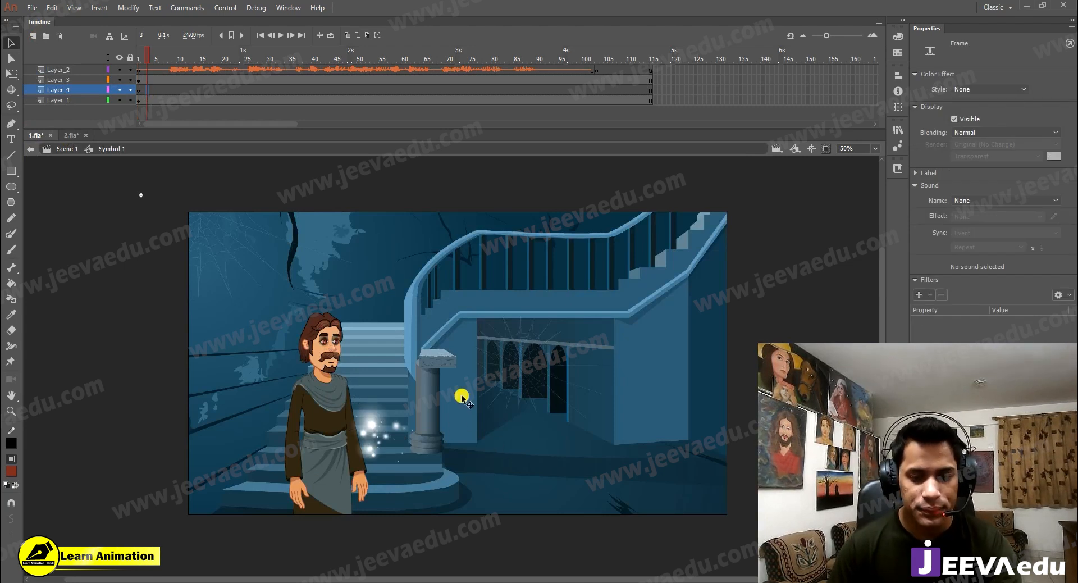
pyautogui.hotkey('ctrl', 'v')
pyautogui.moveTo(409, 355)
pyautogui.mouseDown()
pyautogui.moveTo(400, 404)
pyautogui.moveTo(402, 367)
pyautogui.mouseUp()
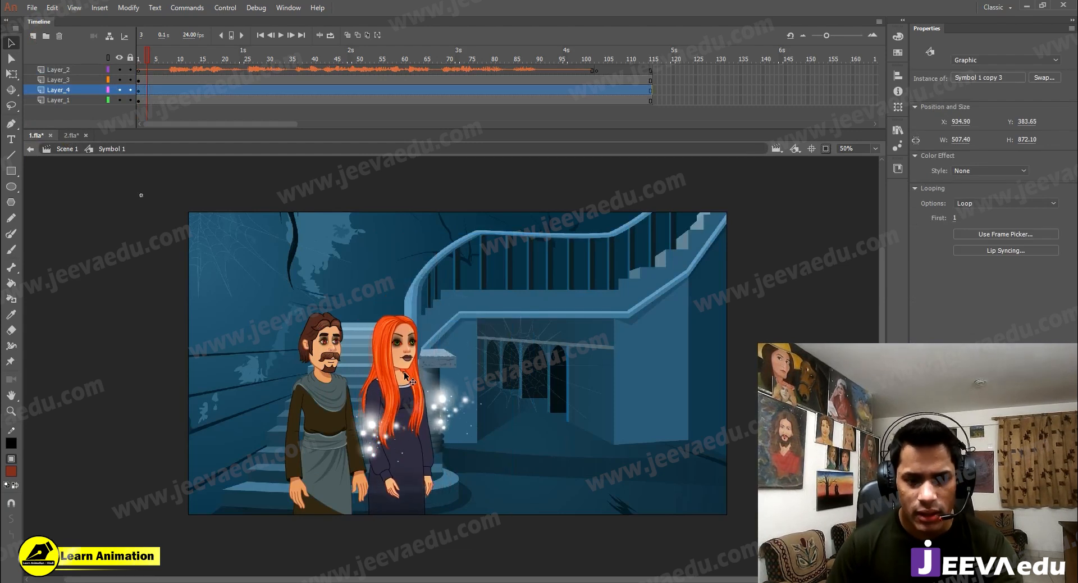
# Scale the female character's symbol down in small increments to about 478 by 821 px.
pyautogui.hotkey('ctrl', 'alt', 's')
pyautogui.press('Return')
pyautogui.hotkey('ctrl', 'alt', 's')
pyautogui.press('Return')
pyautogui.hotkey('ctrl', 'alt', 's')
pyautogui.press('Return')
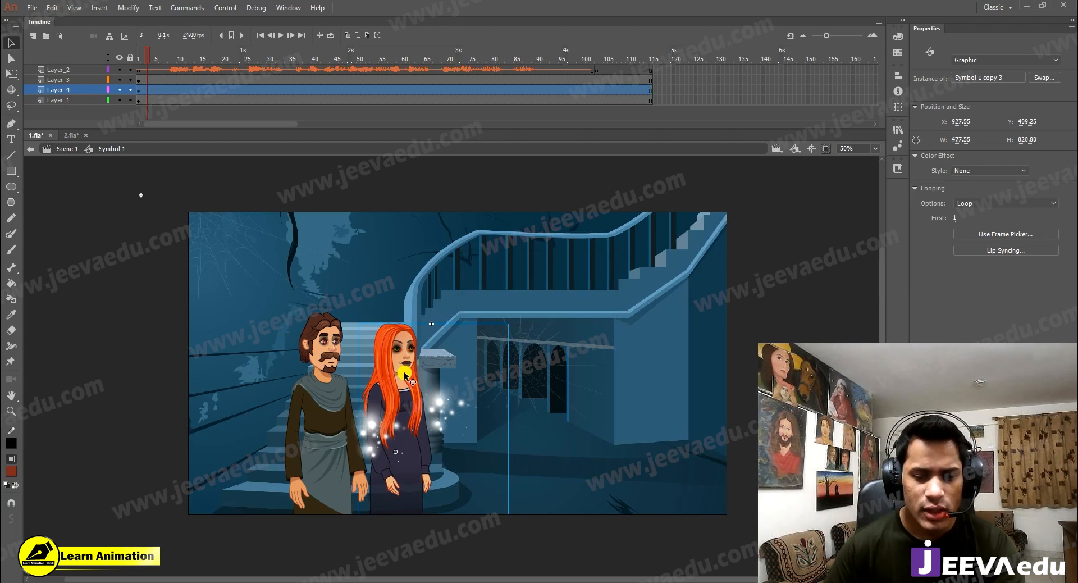
# Show the content outside the stage to view the full characters and background.
pyautogui.click(825, 148)
pyautogui.hotkey('ctrl', 'space')
pyautogui.keyDown('ctrl'); pyautogui.keyDown('alt'); pyautogui.click(457, 389); pyautogui.keyUp('alt'); pyautogui.keyUp('ctrl')
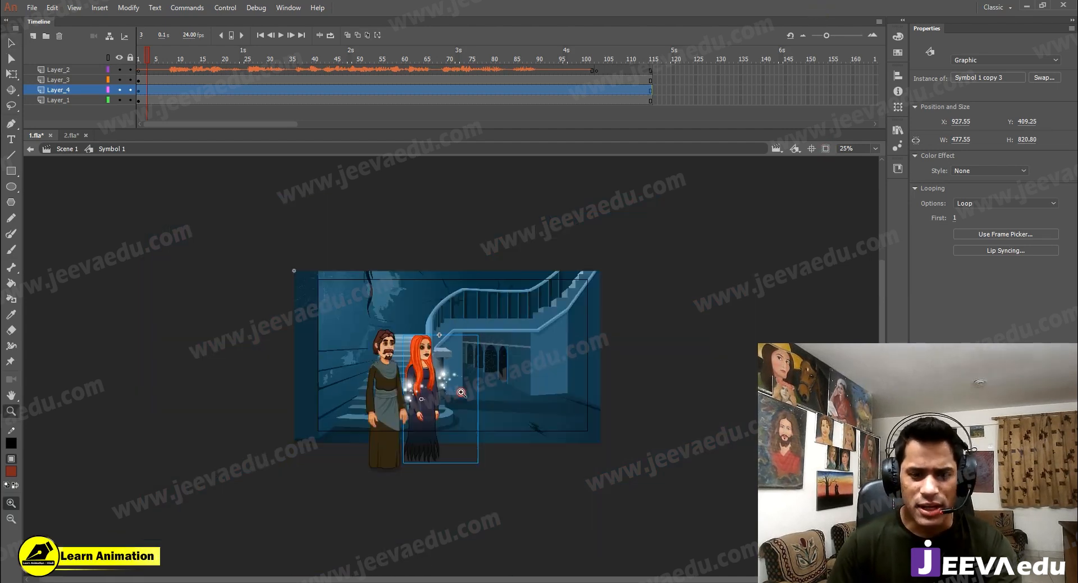
pyautogui.hotkey('ctrl', 'space')
pyautogui.click(409, 296)
# Convert the staircase background bitmap into a graphic symbol and clip the content outside the stage again.
pyautogui.click(496, 371)
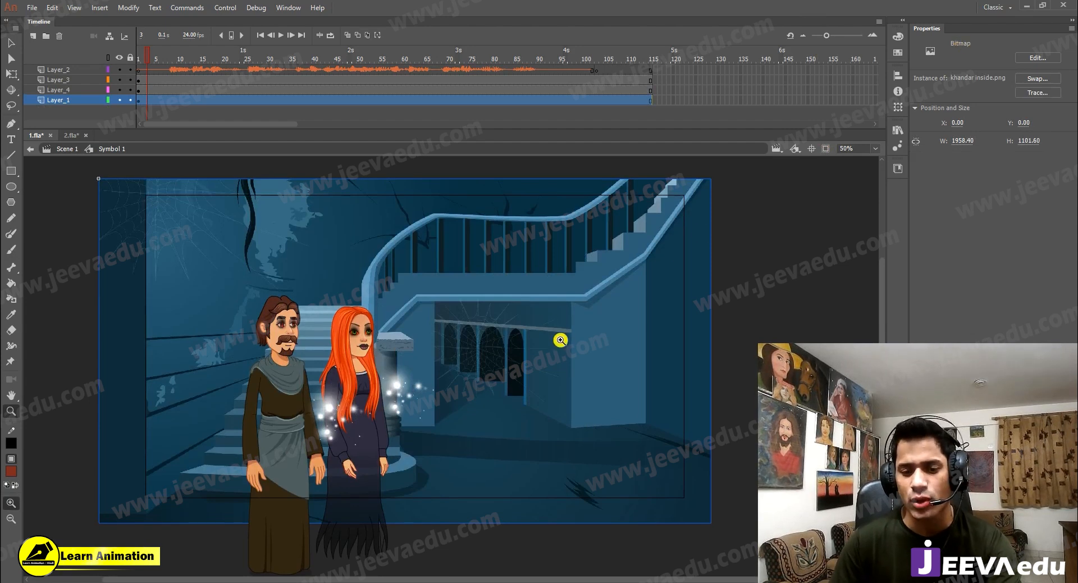
pyautogui.press('v')
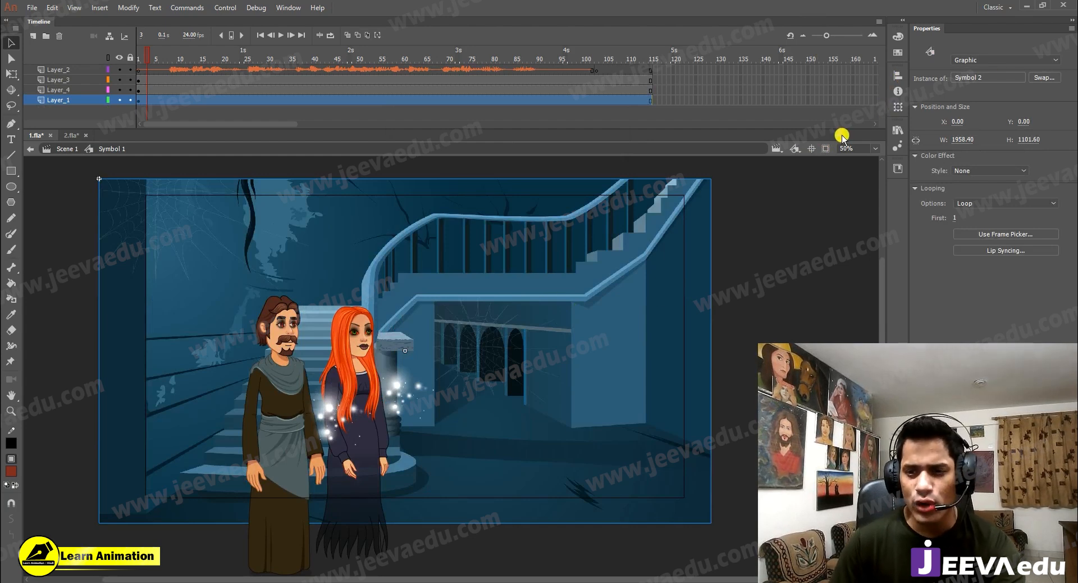
pyautogui.moveTo(405, 480); pyautogui.dragTo(469, 438)
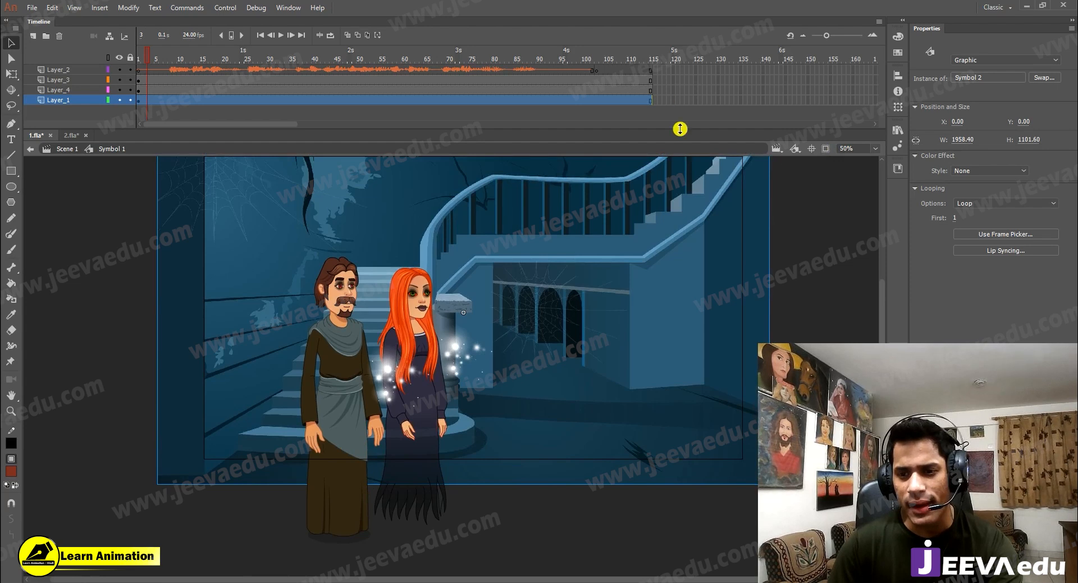
pyautogui.click(825, 149)
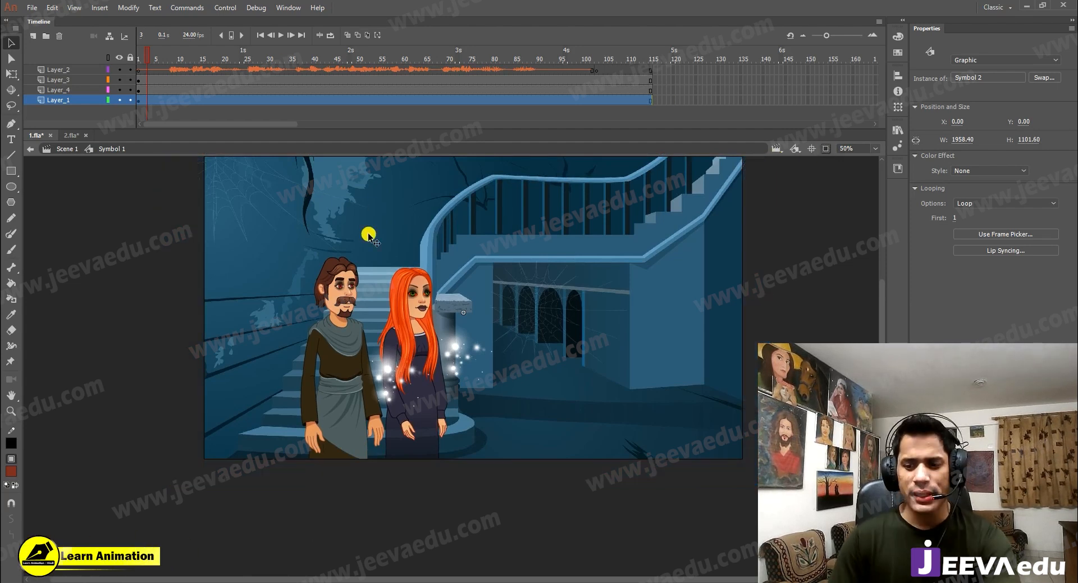
pyautogui.moveTo(489, 325); pyautogui.dragTo(440, 359)
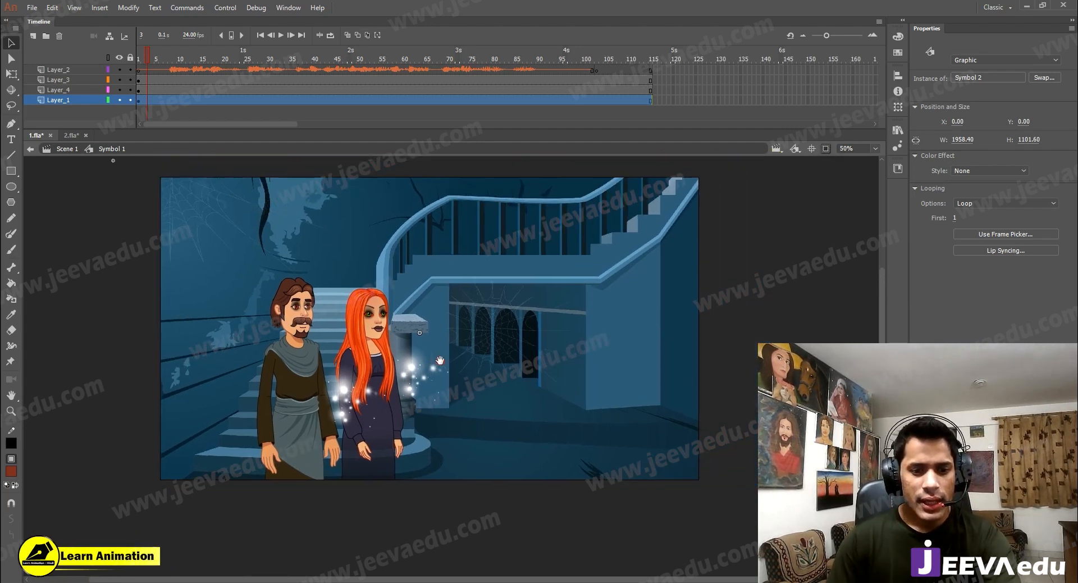
# Play the scene from the first frame to check both characters' animation against the sound.
pyautogui.moveTo(143, 59); pyautogui.dragTo(133, 62)
pyautogui.press('Return')
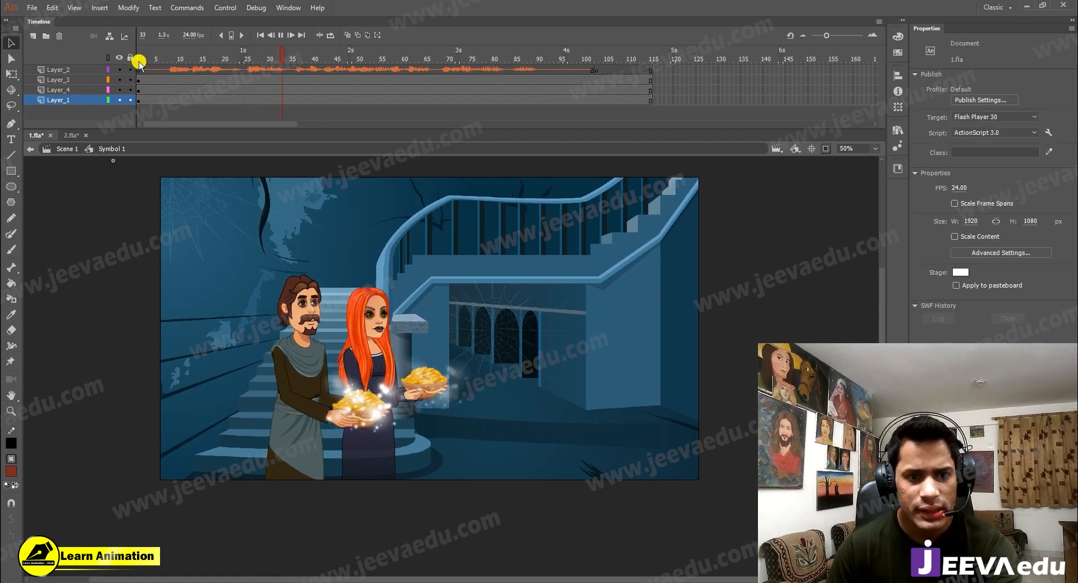
pyautogui.press('Return')
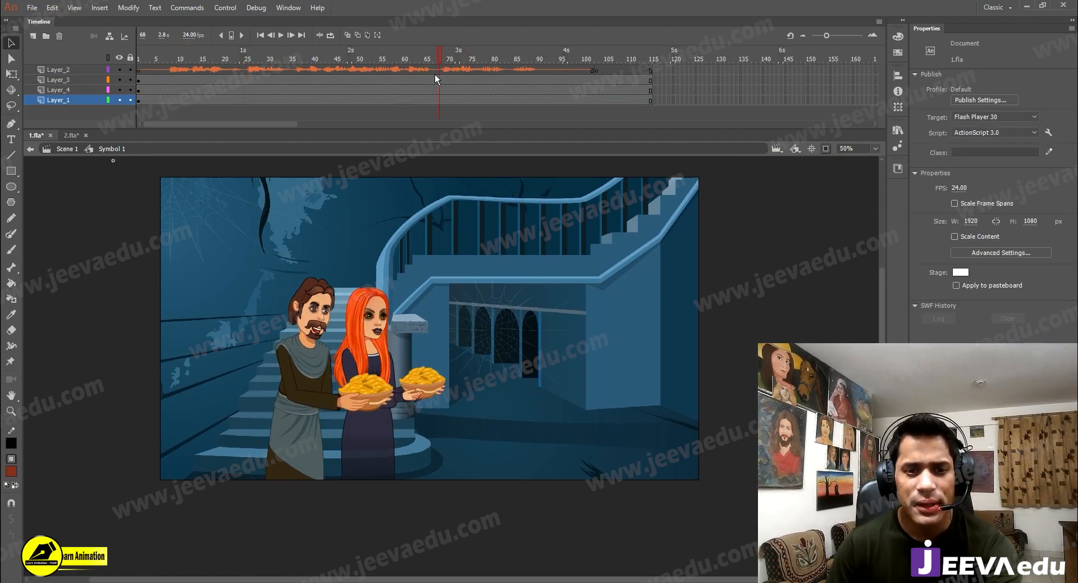
# Play the dialogue sound to find the shot change and insert keyframes at frame 67 on Layer_3, Layer_4 and Layer_1.
pyautogui.moveTo(369, 84); pyautogui.dragTo(327, 84)
pyautogui.press('Return')
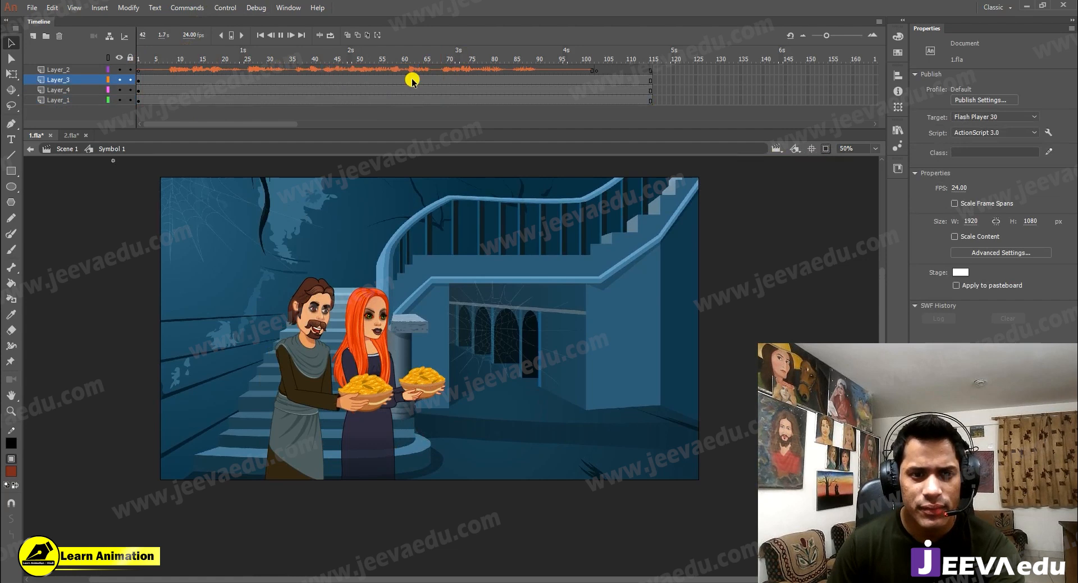
pyautogui.moveTo(428, 79); pyautogui.dragTo(433, 110)
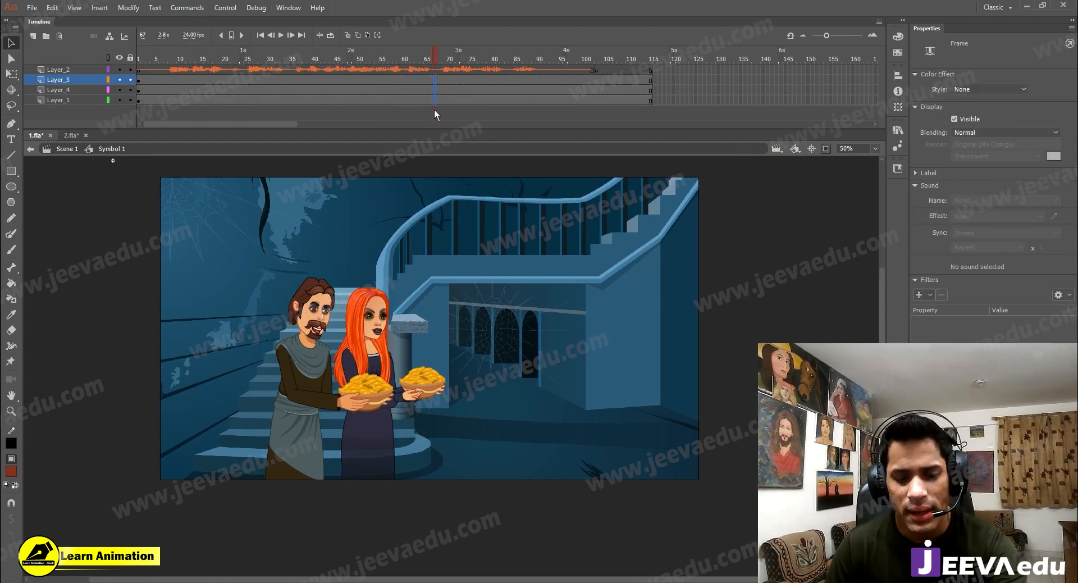
pyautogui.press('F6')
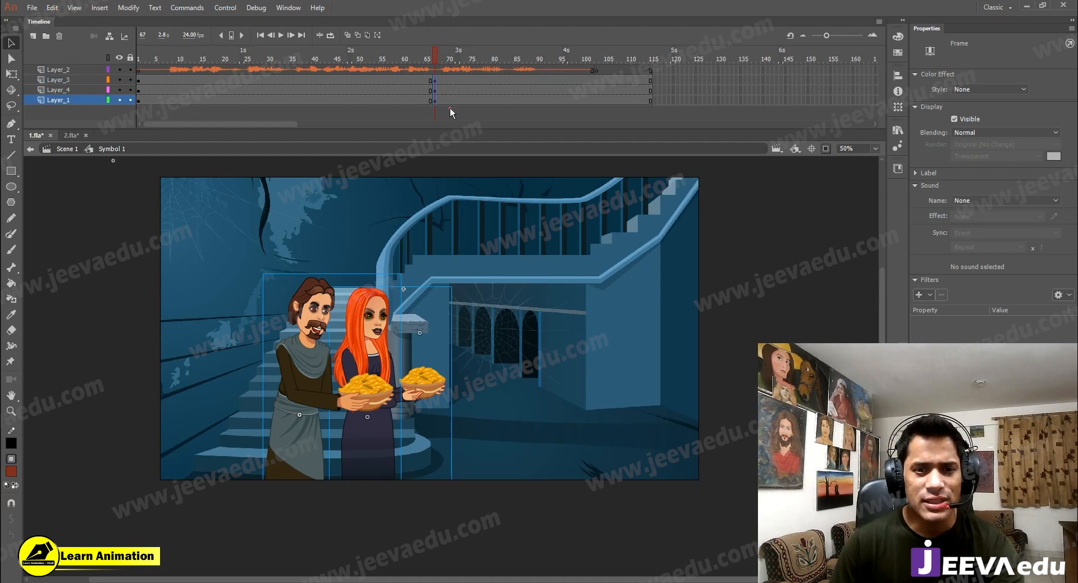
# Delete the male and female characters from the second shot, starting at frame 67.
pyautogui.click(318, 336)
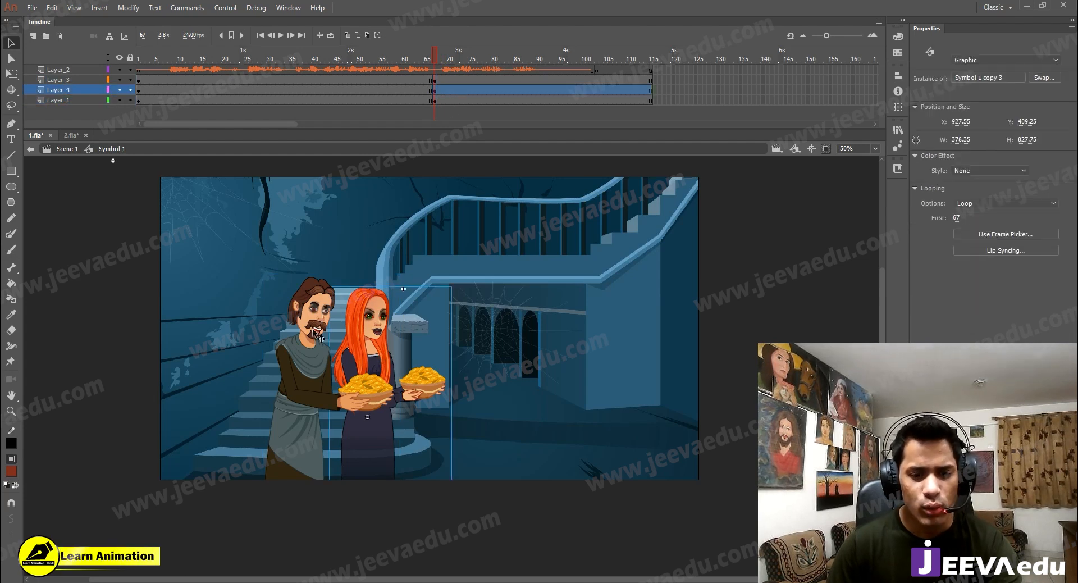
pyautogui.keyDown('shift'); pyautogui.click(313, 330); pyautogui.keyUp('shift')
pyautogui.press('Delete')
# Enlarge the second shot's staircase background by scaling it 150% three times in a row.
pyautogui.click(444, 101)
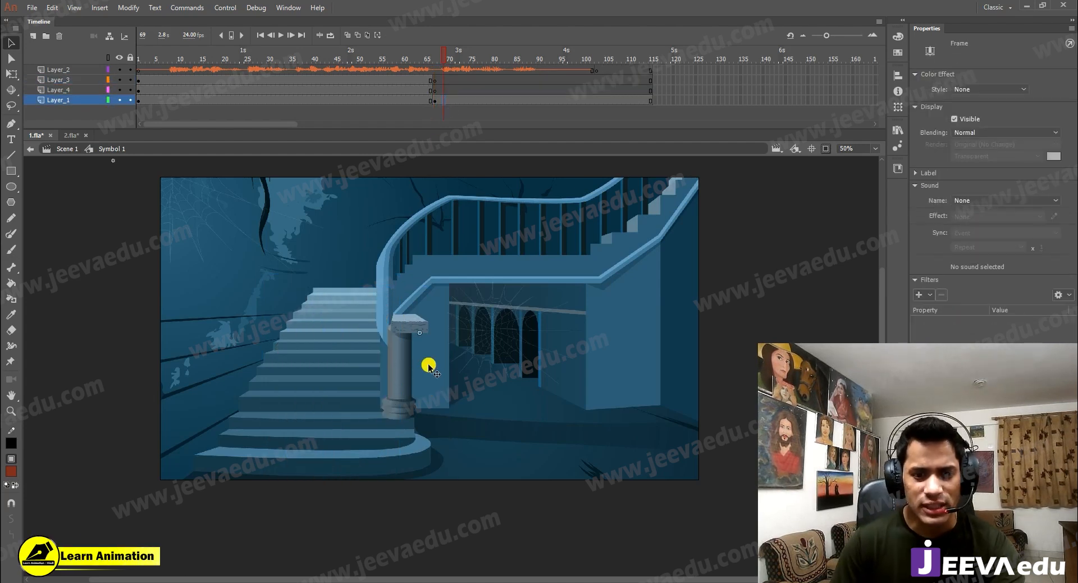
pyautogui.click(492, 343)
pyautogui.hotkey('ctrl', 'alt', 's')
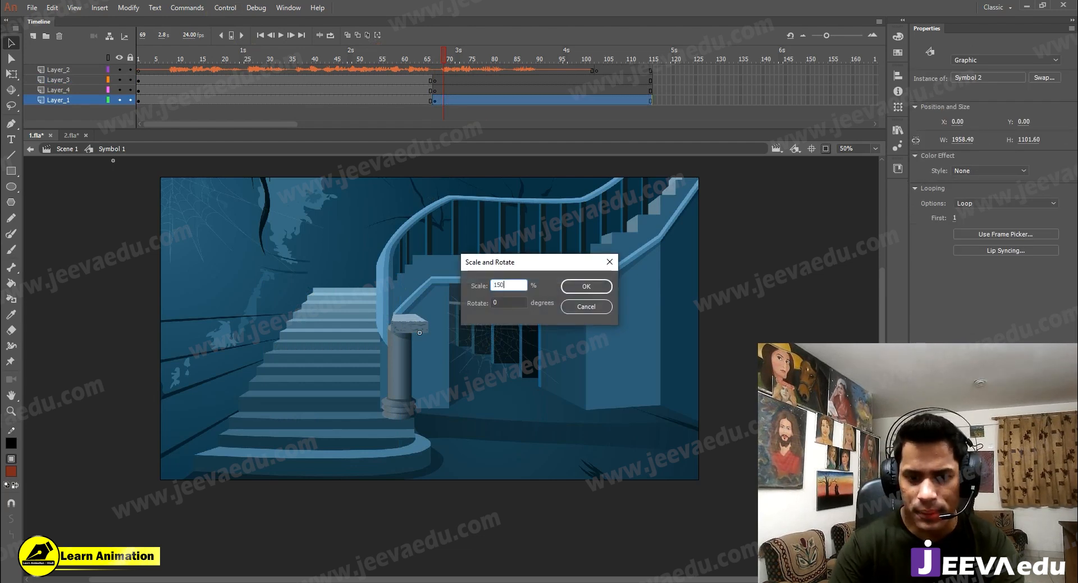
pyautogui.press('Return')
pyautogui.hotkey('ctrl', 'alt', 's')
pyautogui.press('Return')
pyautogui.hotkey('ctrl', 'alt', 's')
pyautogui.press('Return')
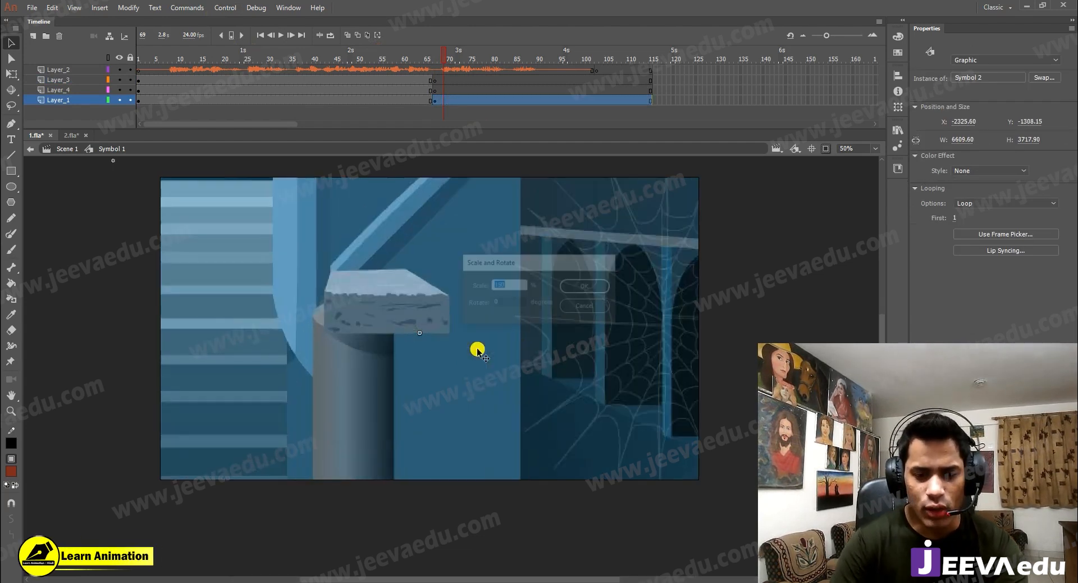
# Move the enlarged background until a plain floor area fills the stage, and scale it another 150%.
pyautogui.moveTo(488, 377); pyautogui.dragTo(514, 122)
pyautogui.moveTo(318, 380); pyautogui.dragTo(520, 324)
pyautogui.hotkey('ctrl', 'alt', 's')
pyautogui.write('150')
pyautogui.press('Return')
# Scrub through the timeline to compare the close background shot with the character shot, ending at frame 1.
pyautogui.click(421, 57)
pyautogui.moveTo(422, 57); pyautogui.dragTo(505, 88)
pyautogui.click(417, 341)
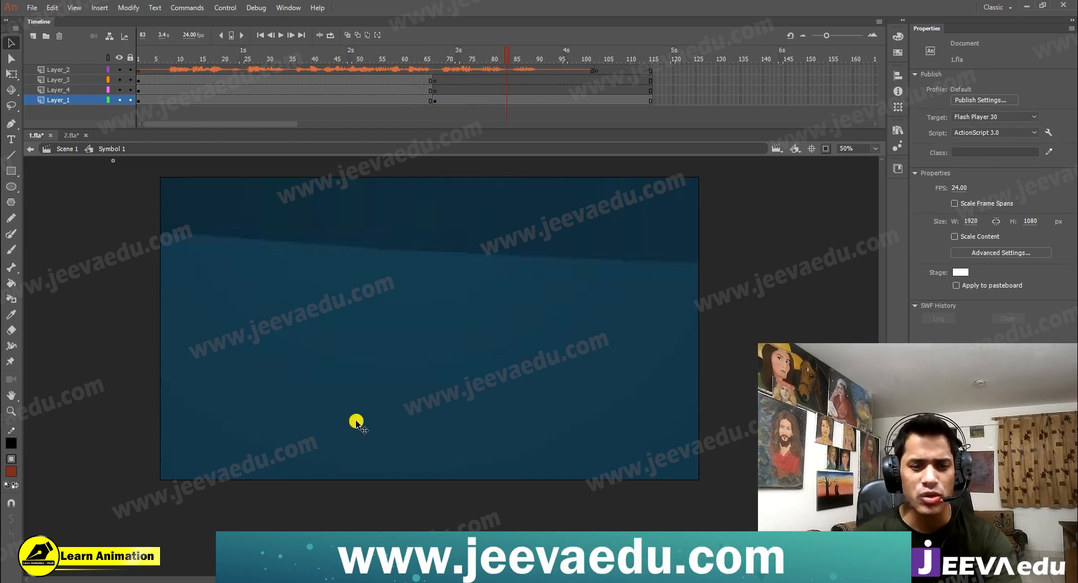
pyautogui.click(362, 80)
pyautogui.moveTo(360, 58); pyautogui.dragTo(97, 92)
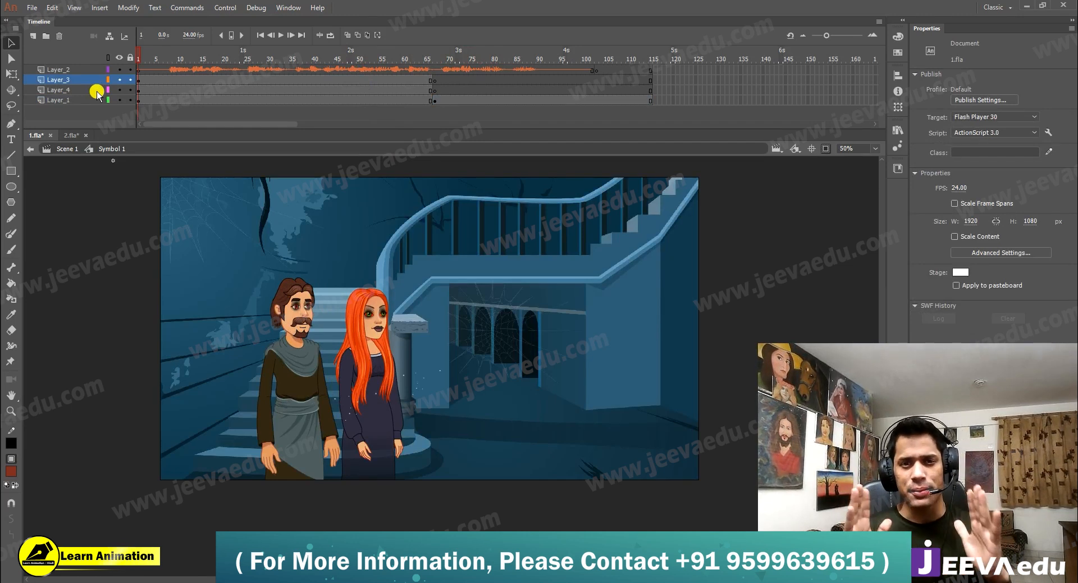
# Select the first shot's background and both characters and shift them together to about X 21.55, Y 50.38.
pyautogui.moveTo(216, 81); pyautogui.dragTo(234, 123)
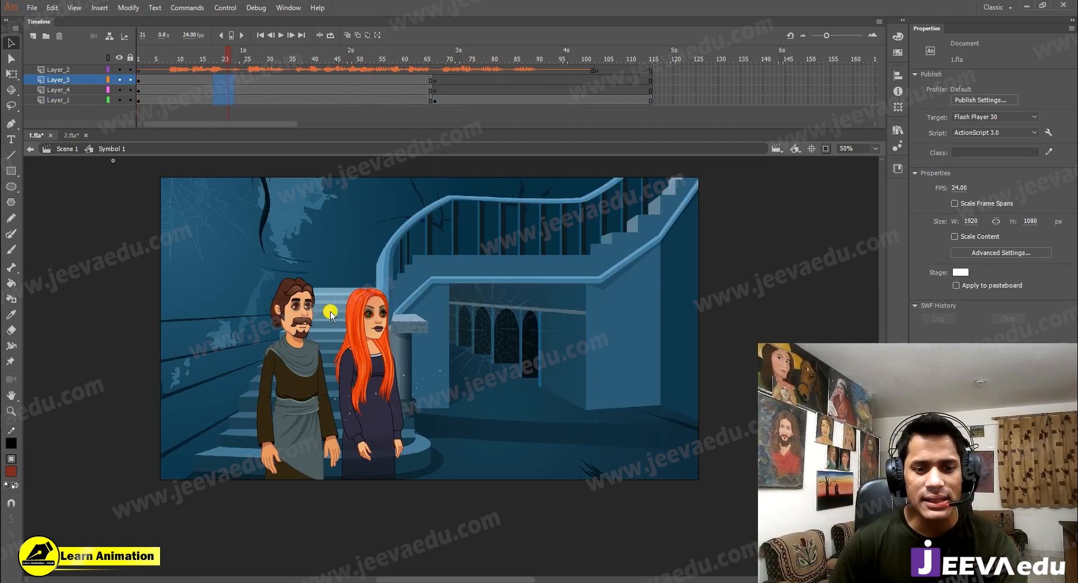
pyautogui.moveTo(380, 391); pyautogui.dragTo(399, 342)
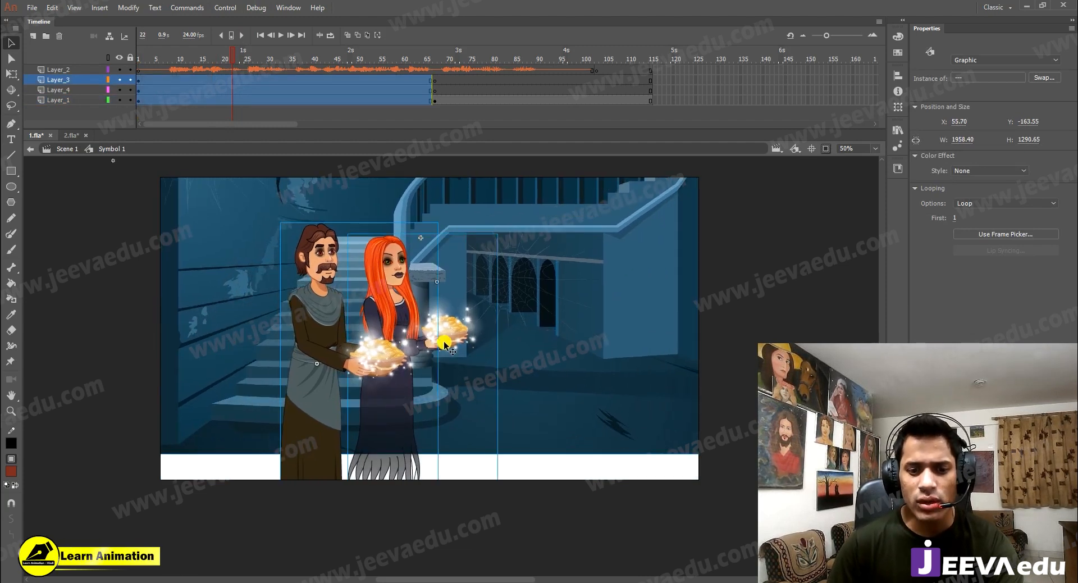
pyautogui.hotkey('ctrl', 'z')
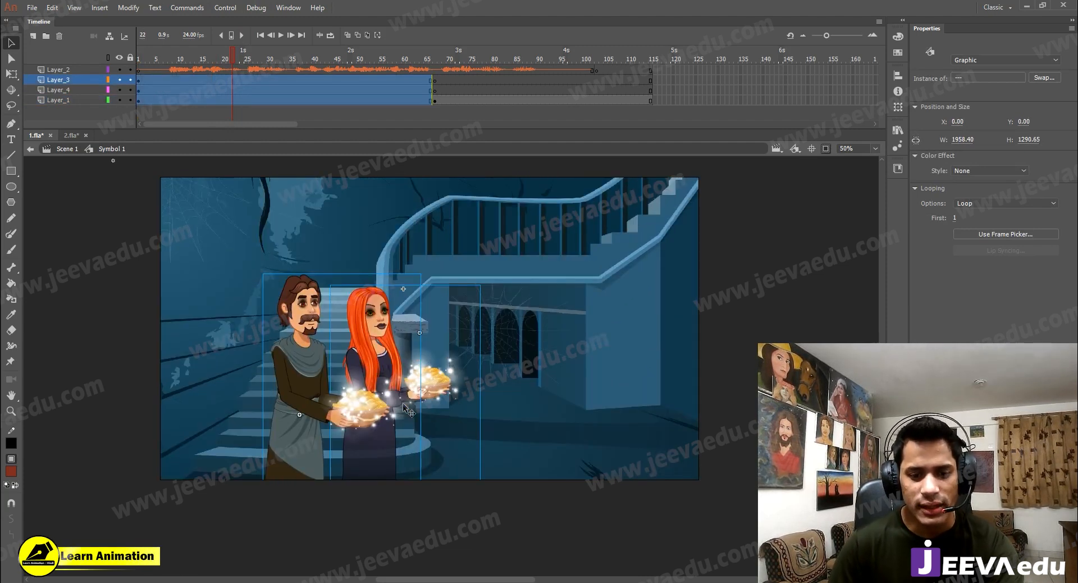
pyautogui.moveTo(432, 416); pyautogui.dragTo(414, 426)
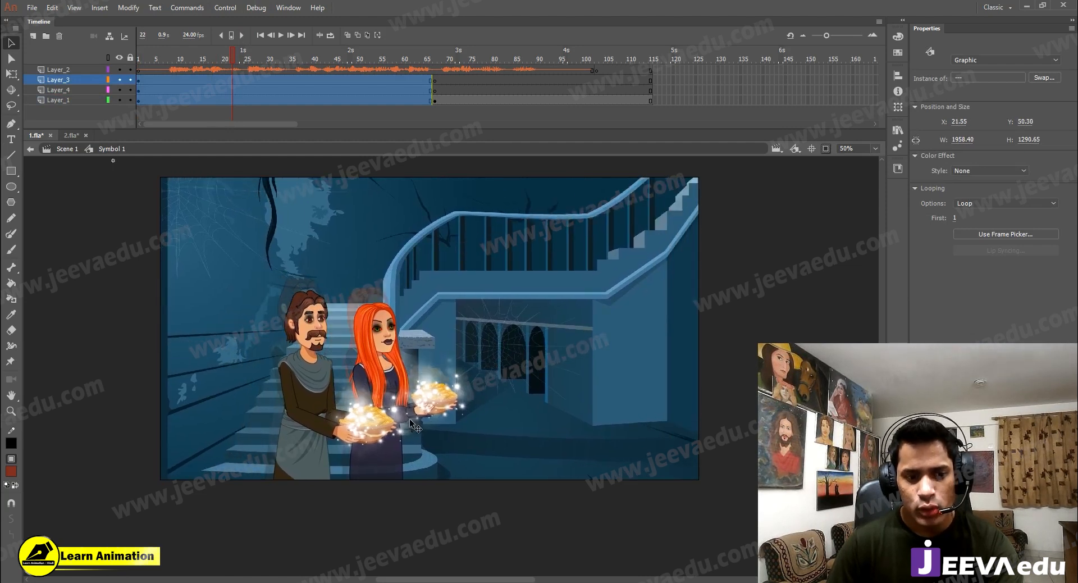
# Move both characters together over the background, closer to the middle of the stage, at about X 653, Y 357.
pyautogui.click(401, 307)
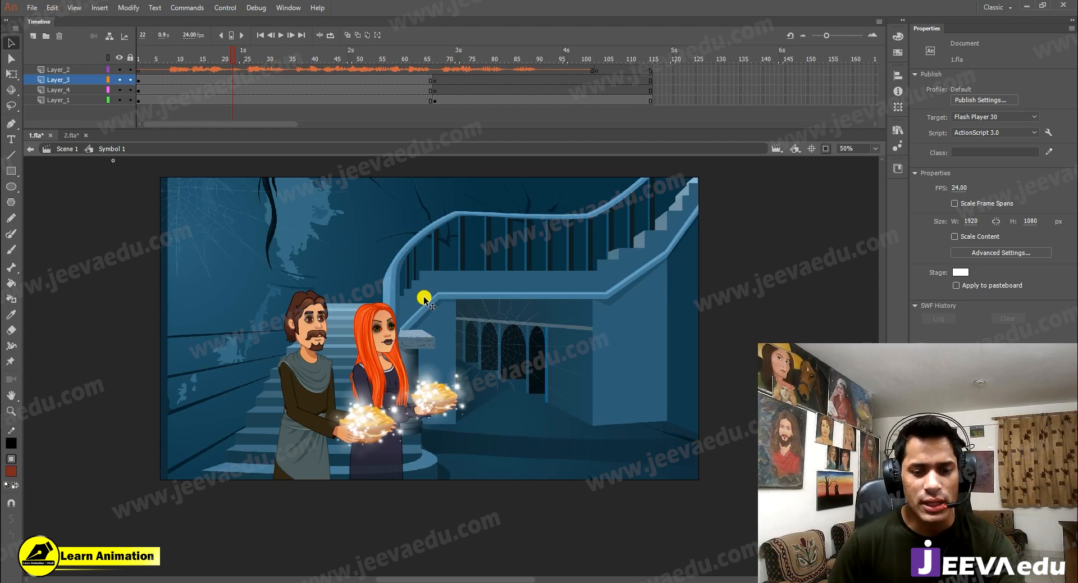
pyautogui.click(375, 418)
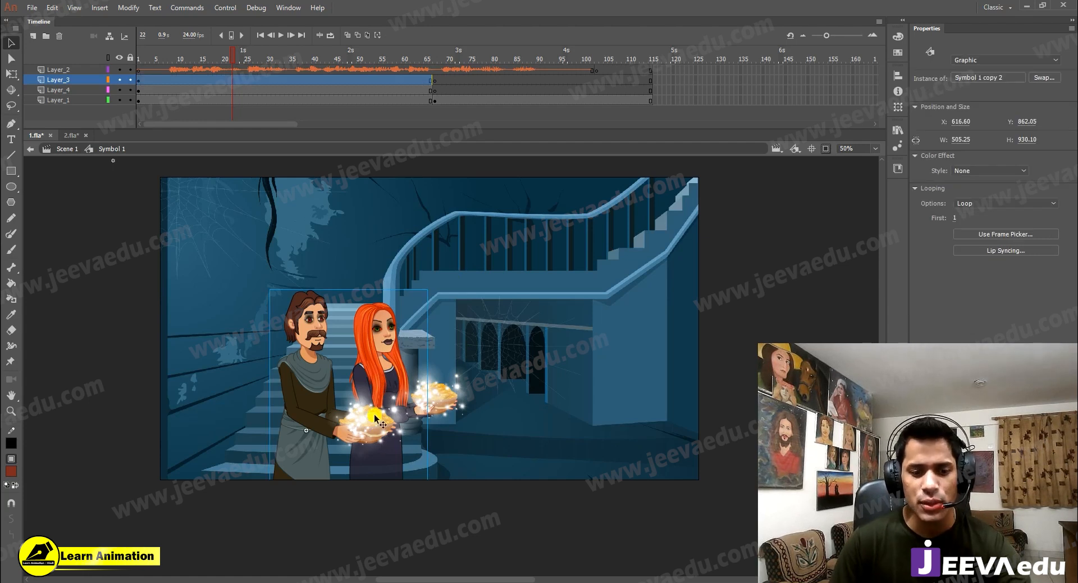
pyautogui.keyDown('shift'); pyautogui.click(385, 312); pyautogui.keyUp('shift')
pyautogui.moveTo(384, 359); pyautogui.dragTo(429, 349)
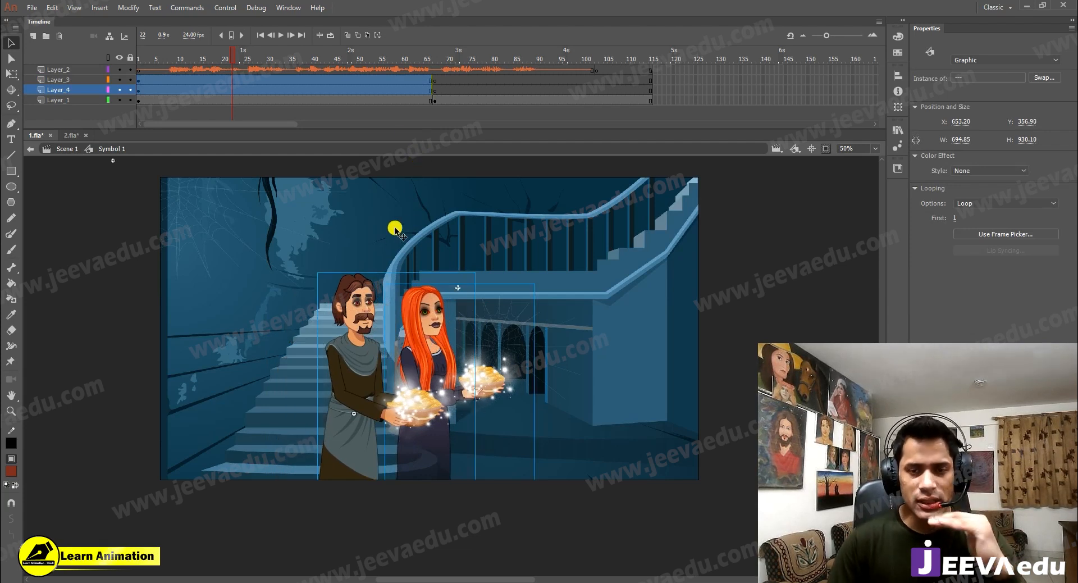
# Scale the first shot's background and characters together by 150% and reposition them to X -351.20, Y -393.70.
pyautogui.click(201, 89)
pyautogui.moveTo(182, 81); pyautogui.dragTo(190, 103)
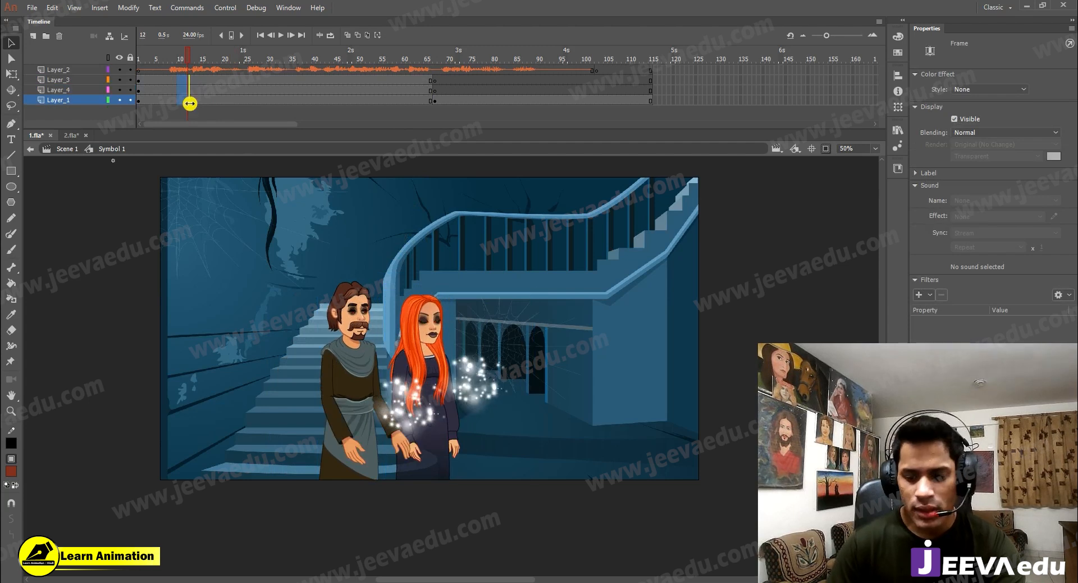
pyautogui.hotkey('ctrl', 'alt', 's')
pyautogui.write('1')
pyautogui.press('Return')
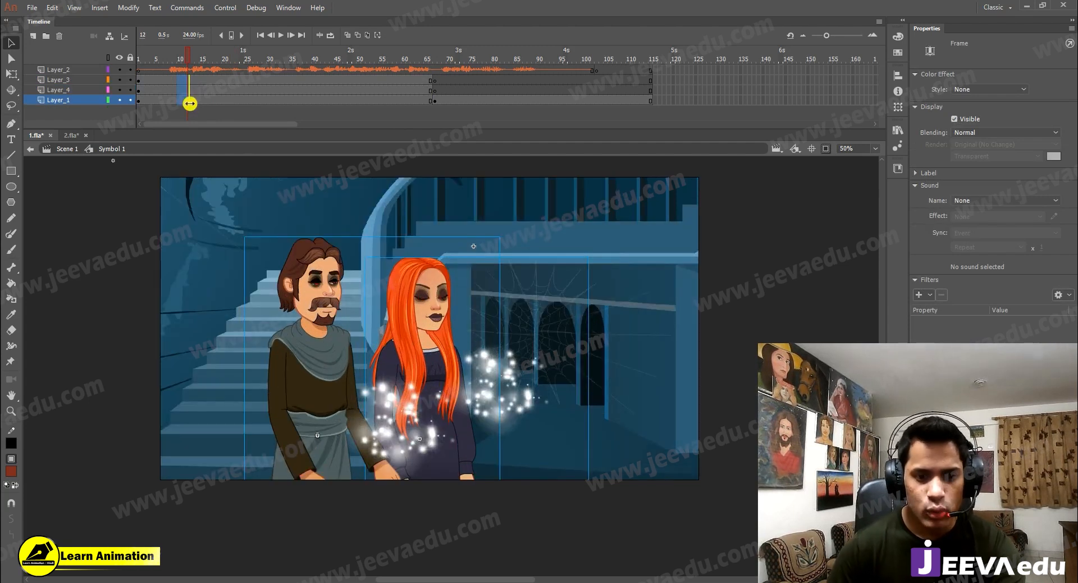
pyautogui.moveTo(422, 316); pyautogui.dragTo(450, 316)
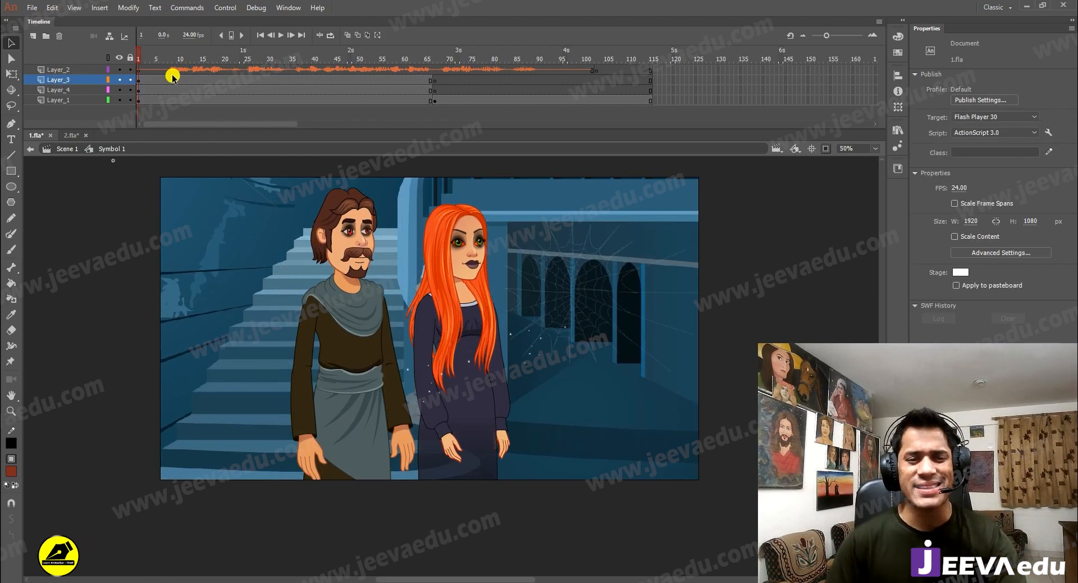
# Try shifting the background behind the characters and reframing the whole first shot, and undo these moves.
pyautogui.click(349, 288)
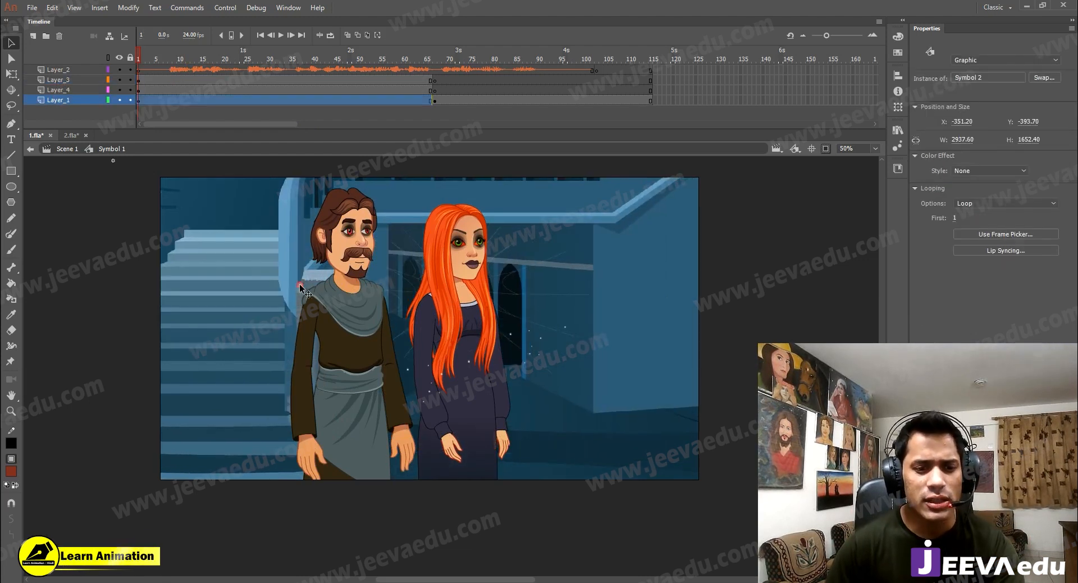
pyautogui.click(324, 70)
pyautogui.moveTo(342, 118); pyautogui.dragTo(341, 119)
pyautogui.moveTo(247, 324); pyautogui.dragTo(128, 333)
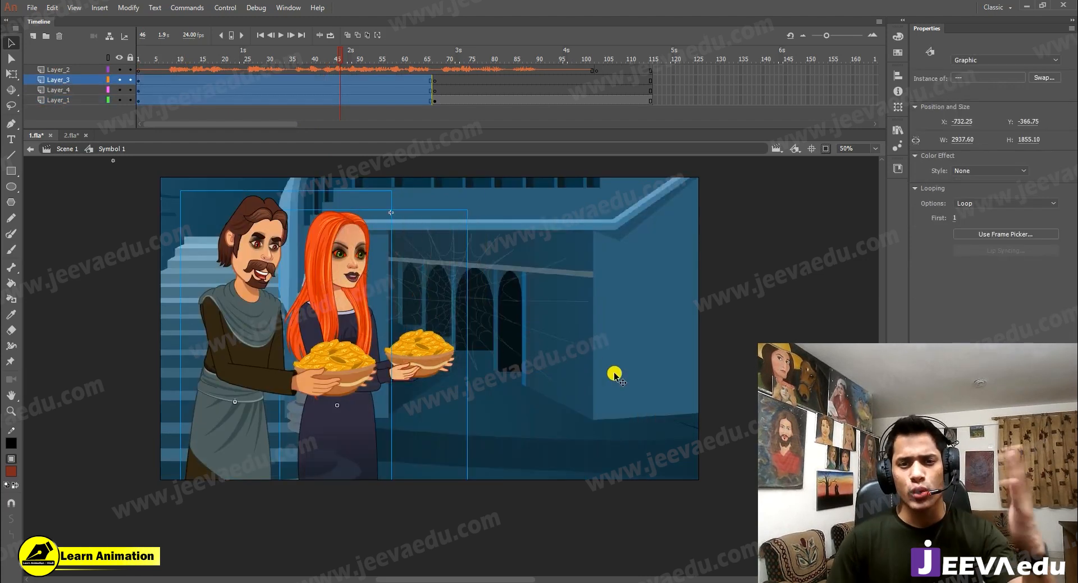
pyautogui.moveTo(324, 278); pyautogui.dragTo(341, 330)
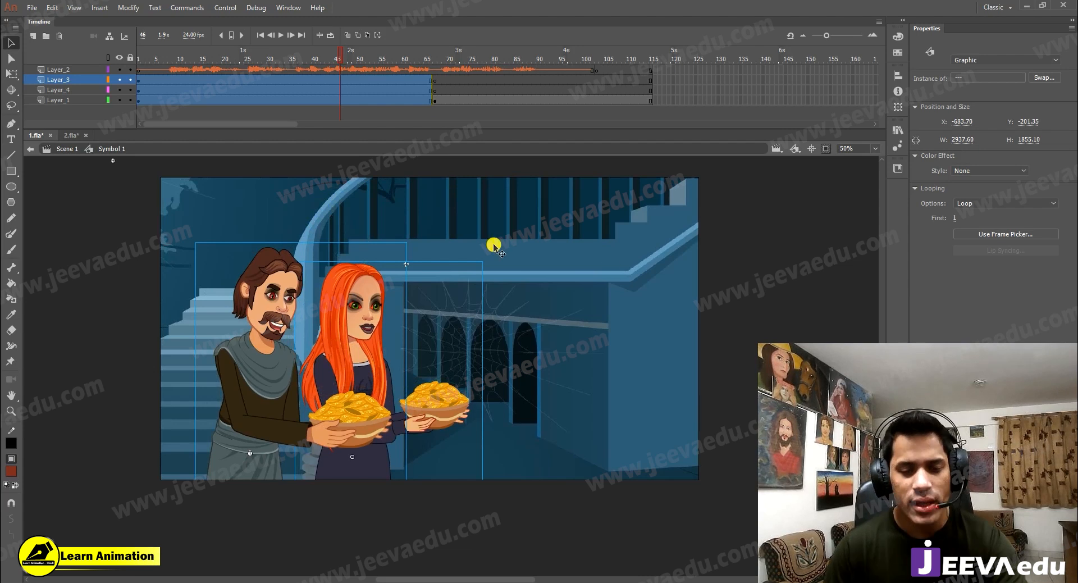
pyautogui.hotkey('ctrl', 'z')
pyautogui.hotkey('ctrl', 'z')
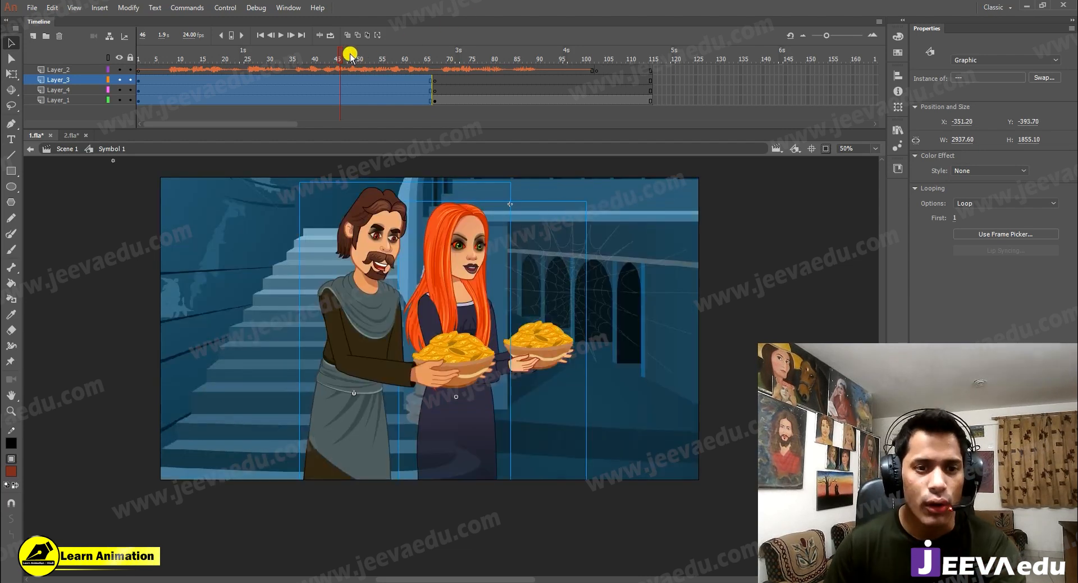
# Play the first shot from frame 1 and scrub through it to check the characters' animation in the new framing.
pyautogui.moveTo(246, 62); pyautogui.dragTo(108, 79)
pyautogui.press('Return')
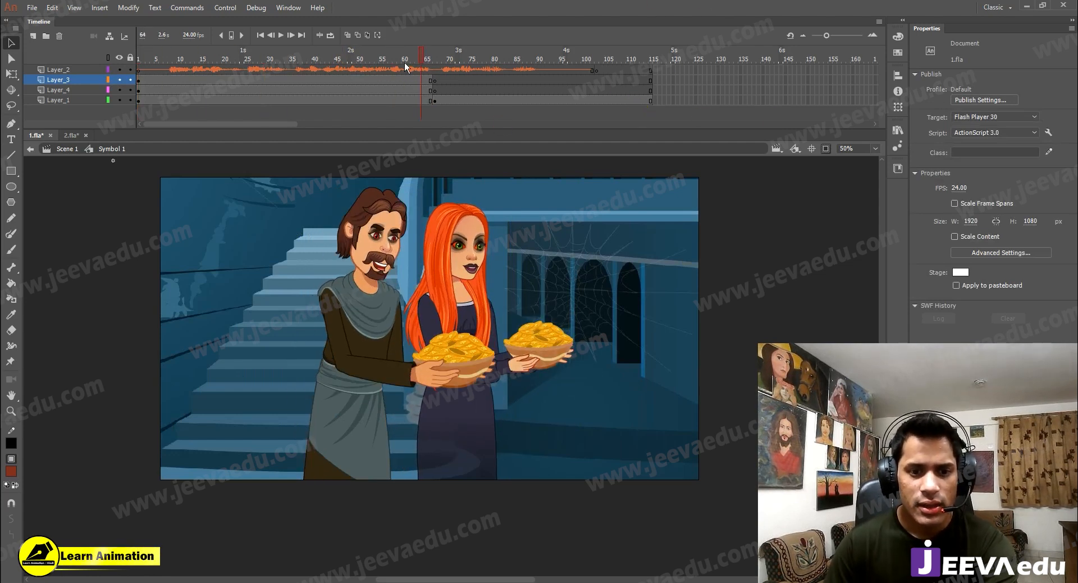
pyautogui.click(362, 71)
pyautogui.moveTo(329, 76); pyautogui.dragTo(279, 68)
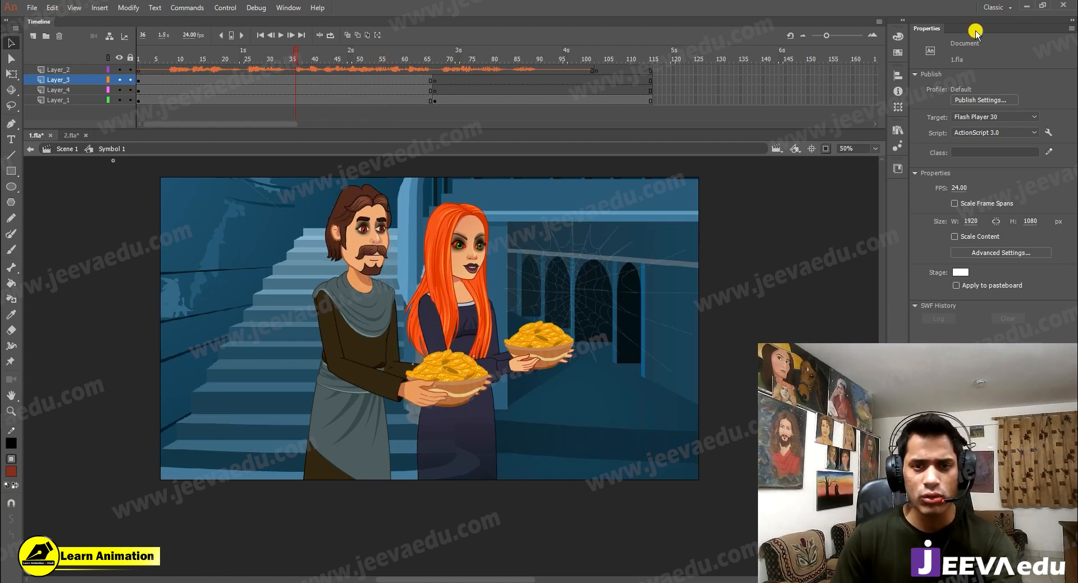
pyautogui.click(430, 80)
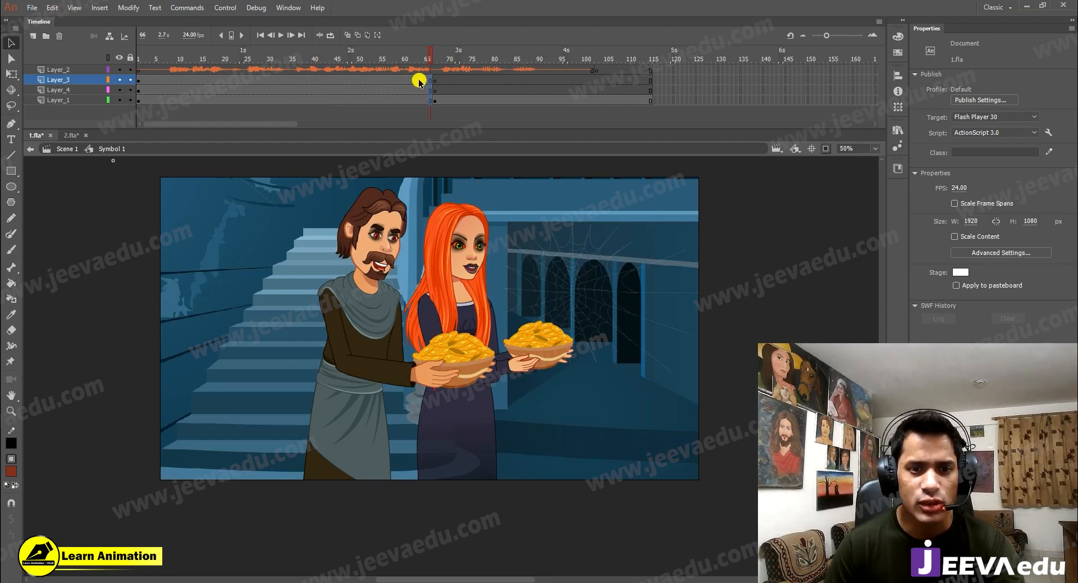
pyautogui.press('F6')
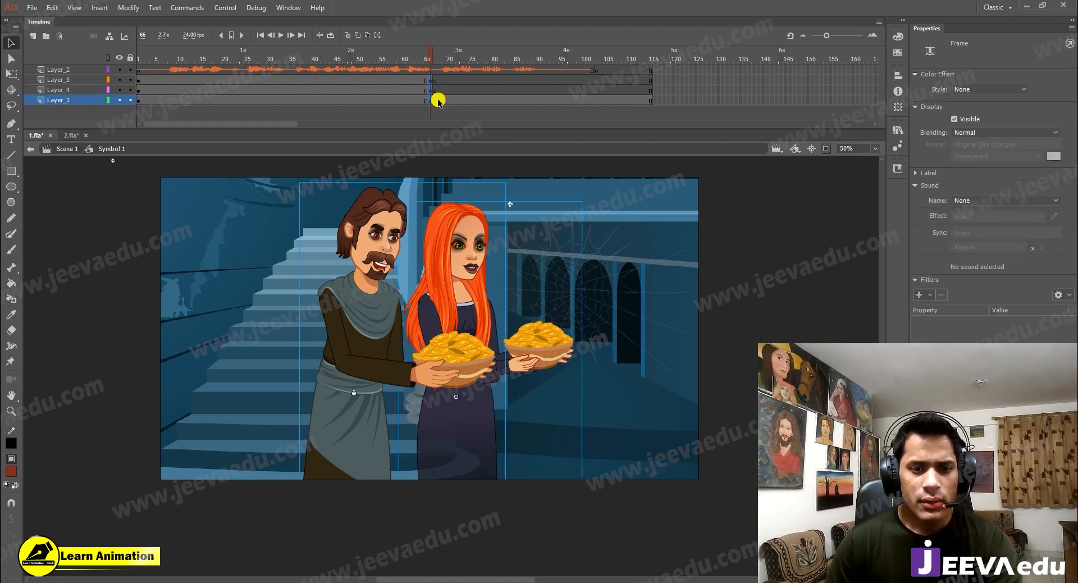
pyautogui.click(430, 59)
# Open the female character's symbol, play through its timeline to check her animation, and return to Symbol 1.
pyautogui.click(465, 226)
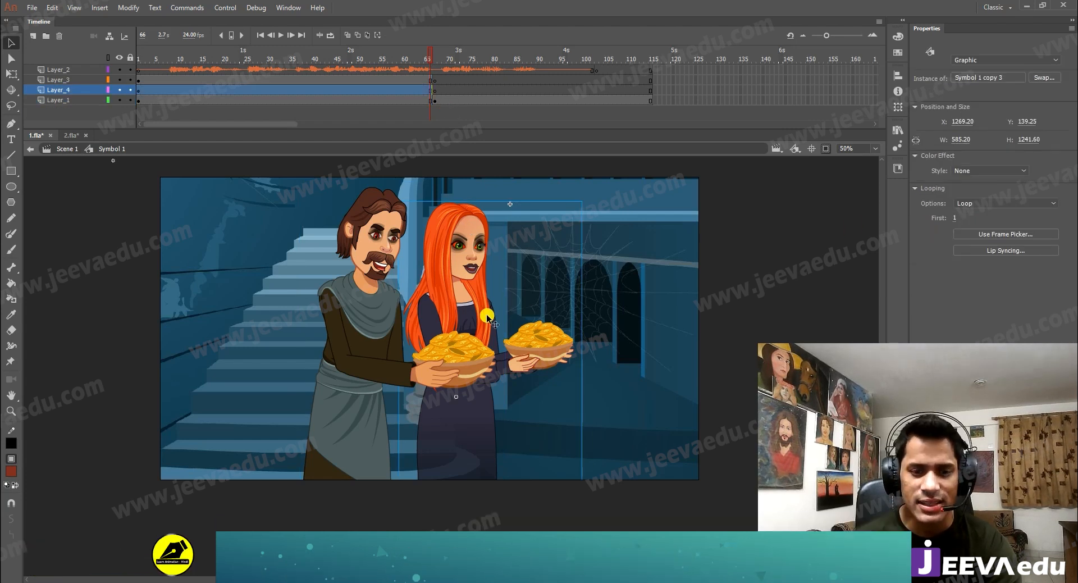
pyautogui.doubleClick(507, 315)
pyautogui.click(261, 58)
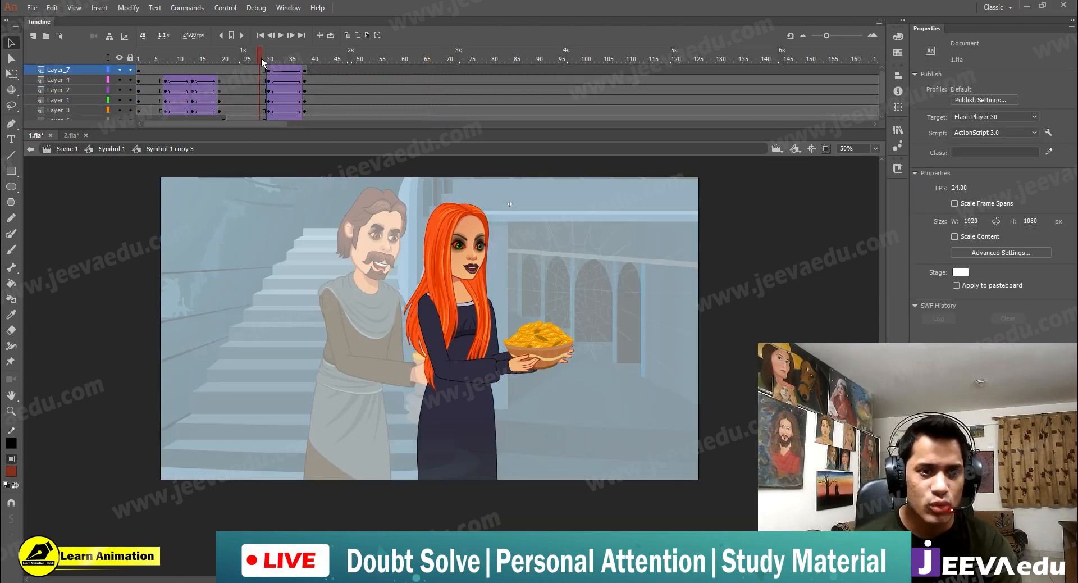
pyautogui.press('Return')
pyautogui.moveTo(300, 81); pyautogui.dragTo(383, 86)
pyautogui.click(114, 150)
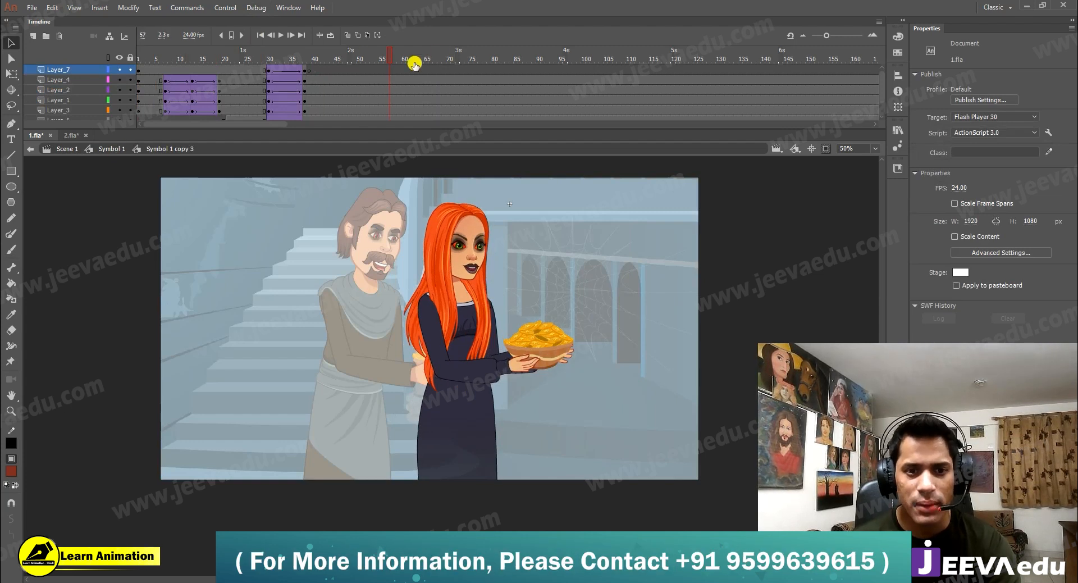
# Insert keyframes at frame 66 on Layer_3, Layer_4 and Layer_1 and create classic tweens across the first shot.
pyautogui.moveTo(431, 80); pyautogui.dragTo(430, 101)
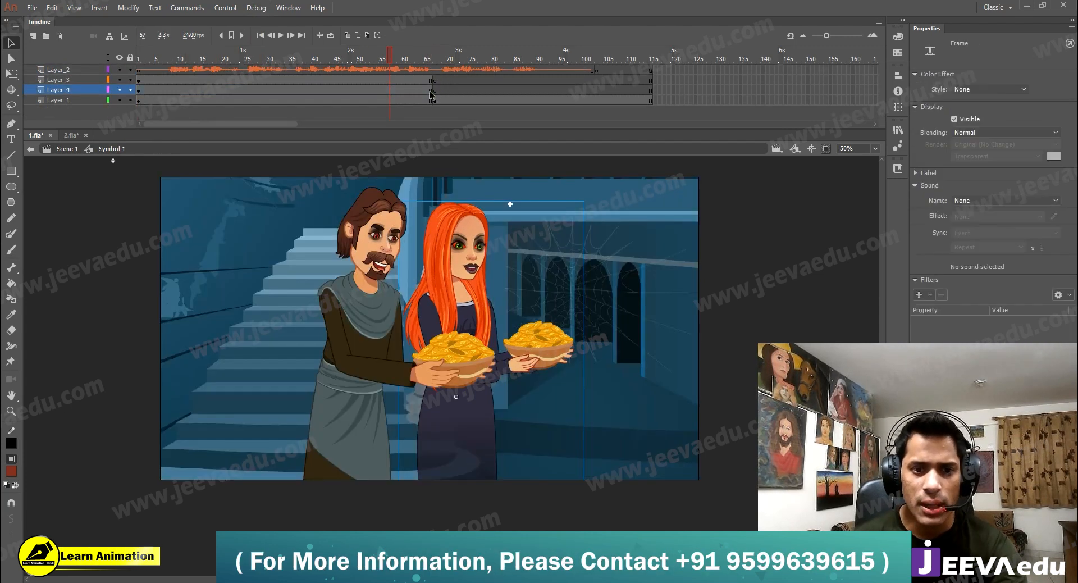
pyautogui.press('F6')
pyautogui.click(413, 96)
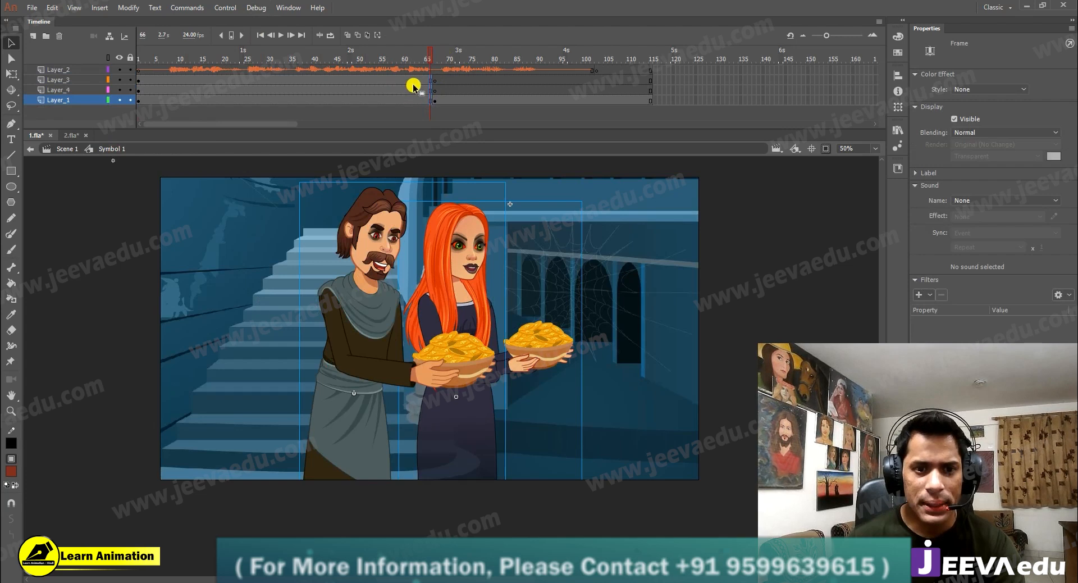
pyautogui.moveTo(413, 100); pyautogui.dragTo(354, 80)
pyautogui.rightClick(378, 87)
pyautogui.click(440, 122)
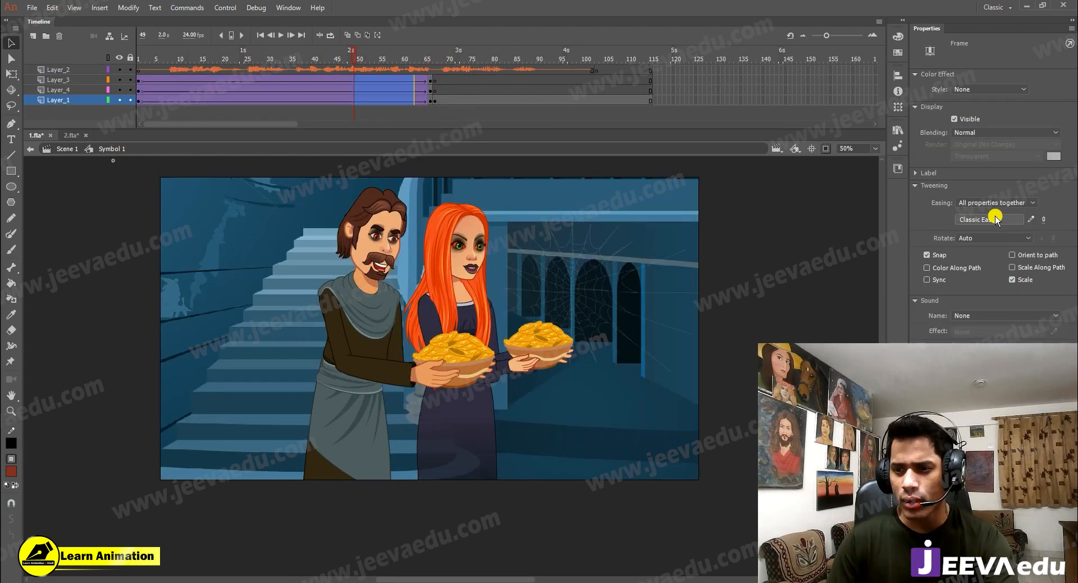
# Give the first-shot tween on Layer_1 a custom S-shaped ease curve and save it as My Ease 1.
pyautogui.click(1034, 219)
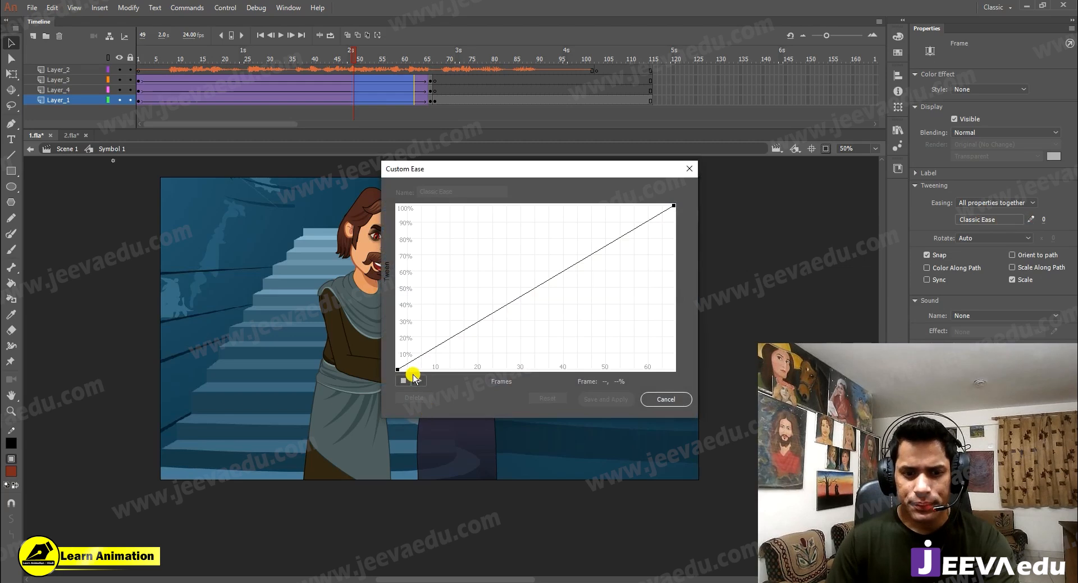
pyautogui.moveTo(490, 314); pyautogui.dragTo(523, 369)
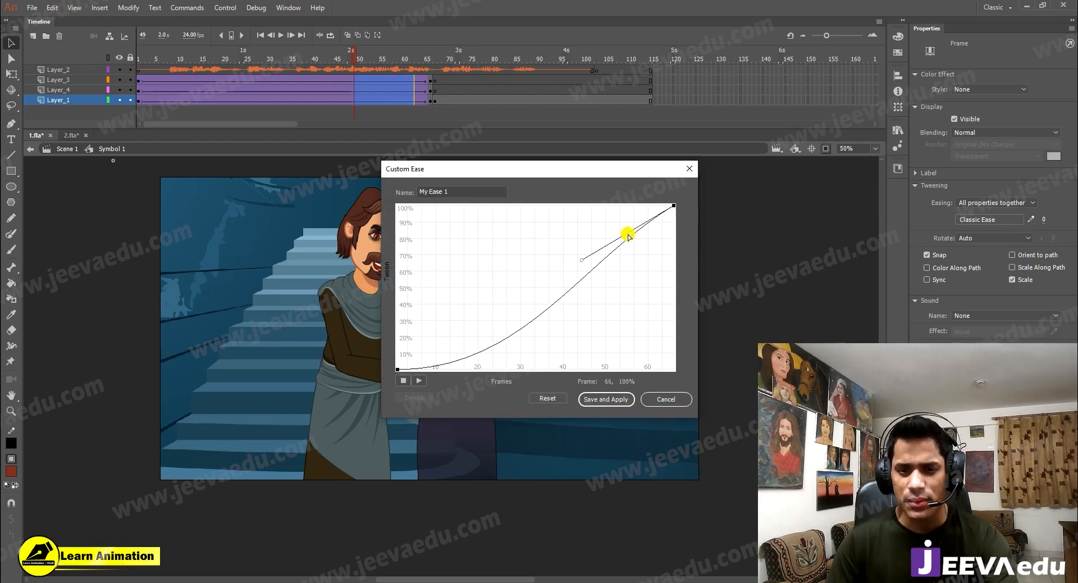
pyautogui.moveTo(584, 263); pyautogui.dragTo(581, 196)
pyautogui.click(608, 399)
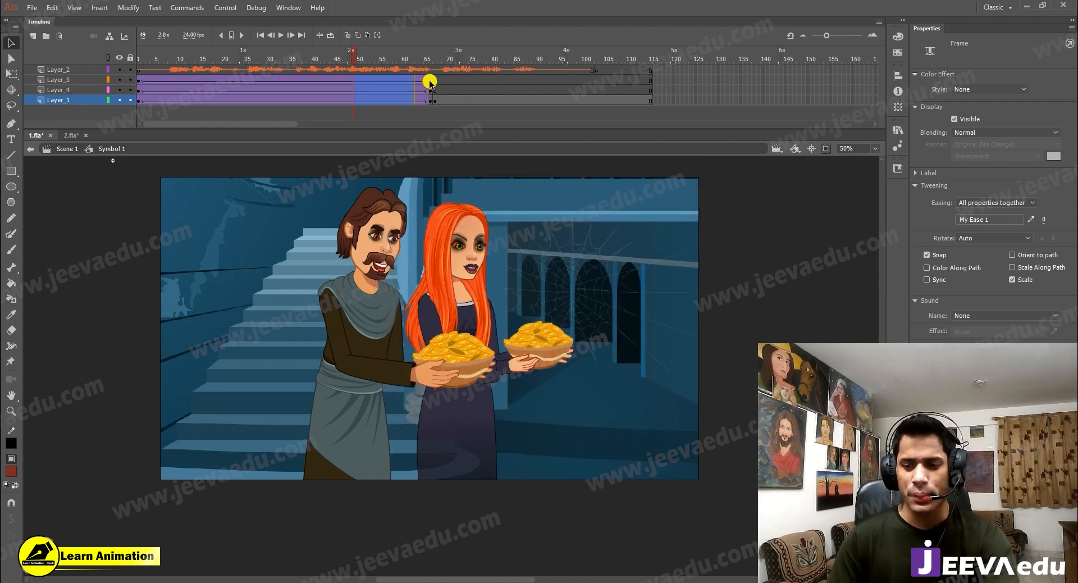
# At frame 66, scale the characters and background together by 105% twice and move them slightly down in the frame.
pyautogui.click(430, 83)
pyautogui.moveTo(432, 110); pyautogui.dragTo(430, 103)
pyautogui.click(446, 80)
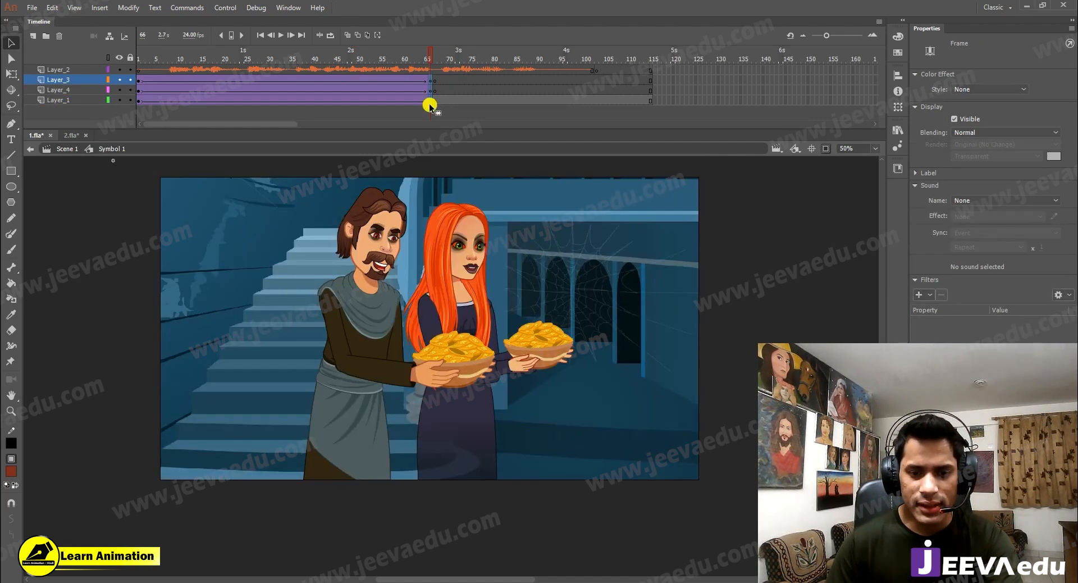
pyautogui.hotkey('ctrl', 'alt', 's')
pyautogui.write('105')
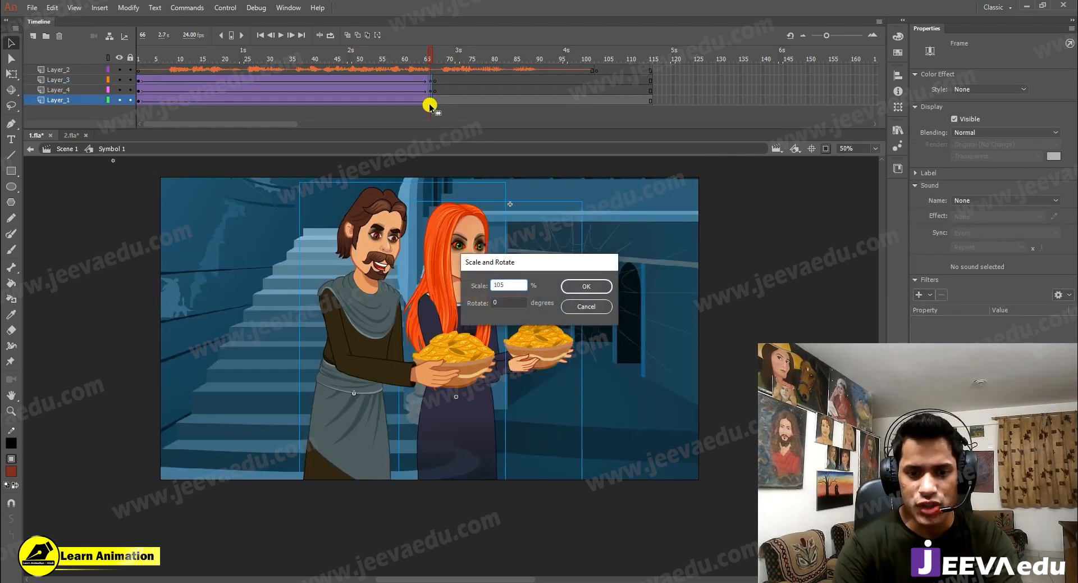
pyautogui.press('Return')
pyautogui.hotkey('ctrl', 'alt', 's')
pyautogui.press('Return')
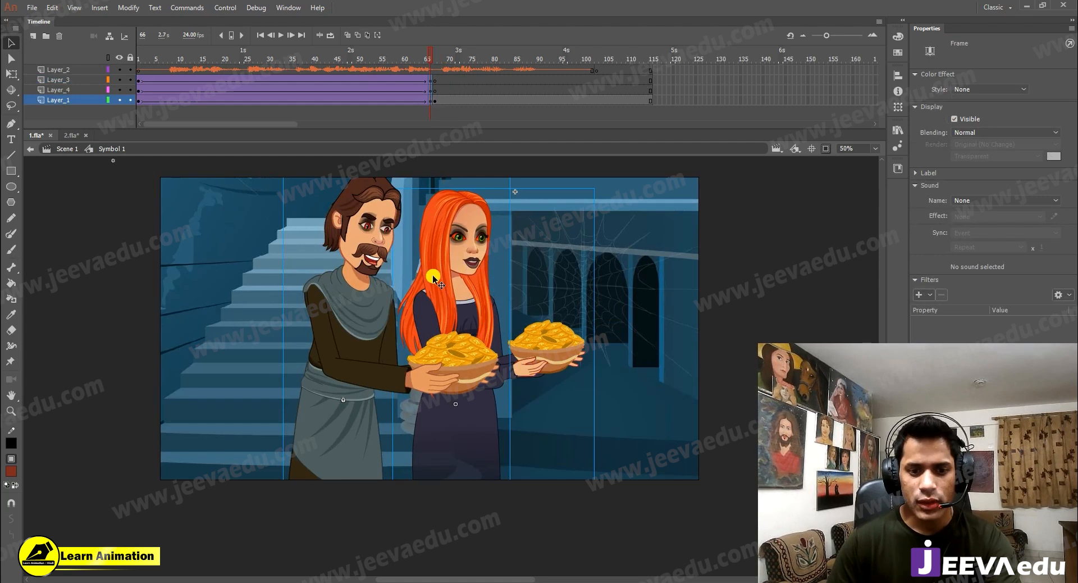
pyautogui.moveTo(432, 292); pyautogui.dragTo(430, 303)
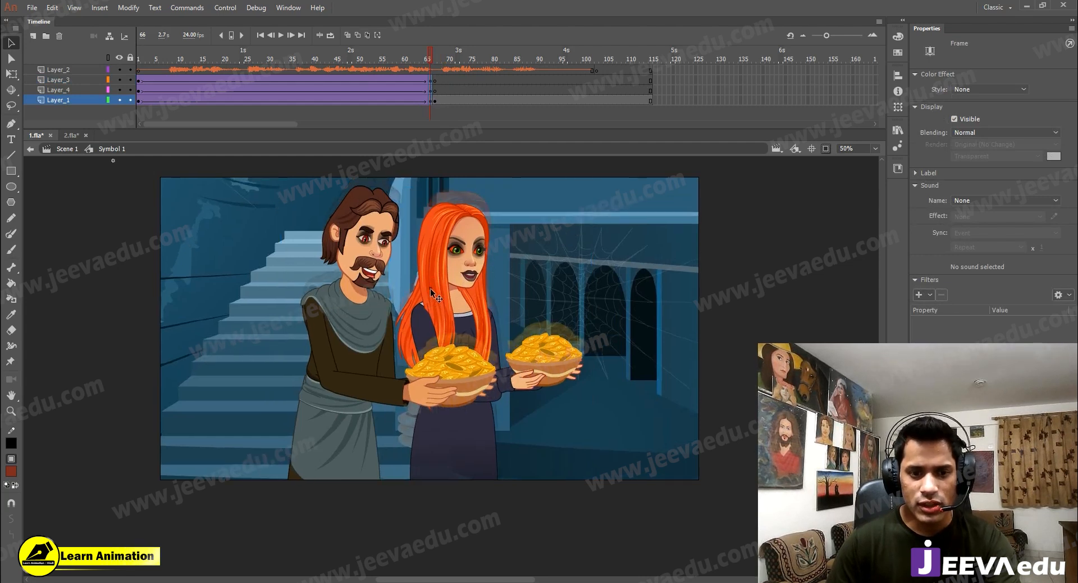
# Nudge the background symbol at frame 66 left to X -541.15, leaving the characters where they are.
pyautogui.click(481, 116)
pyautogui.click(578, 216)
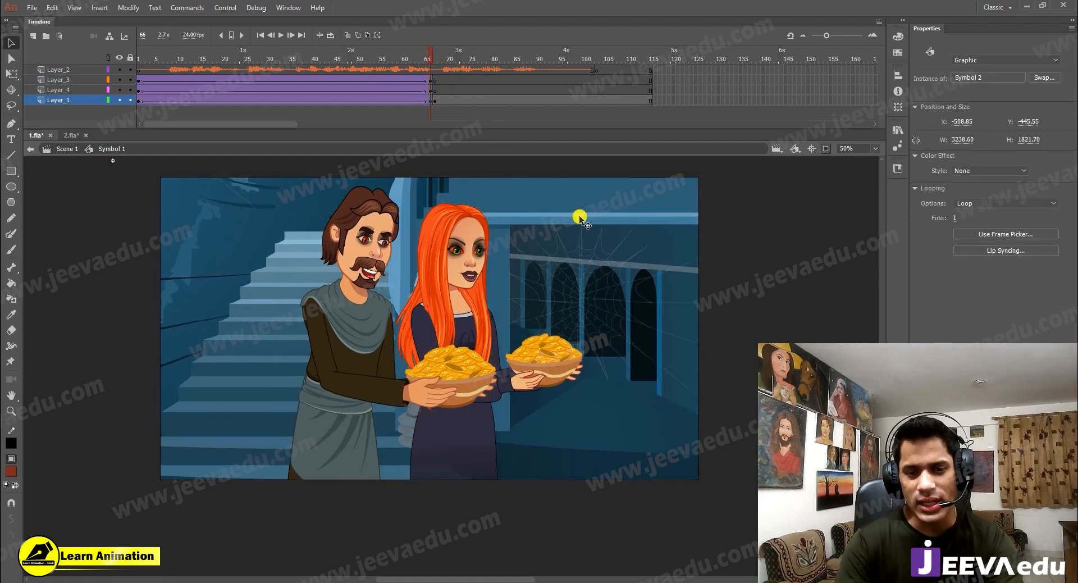
pyautogui.hotkey('shift', 'Left')
pyautogui.hotkey('shift', 'Left')
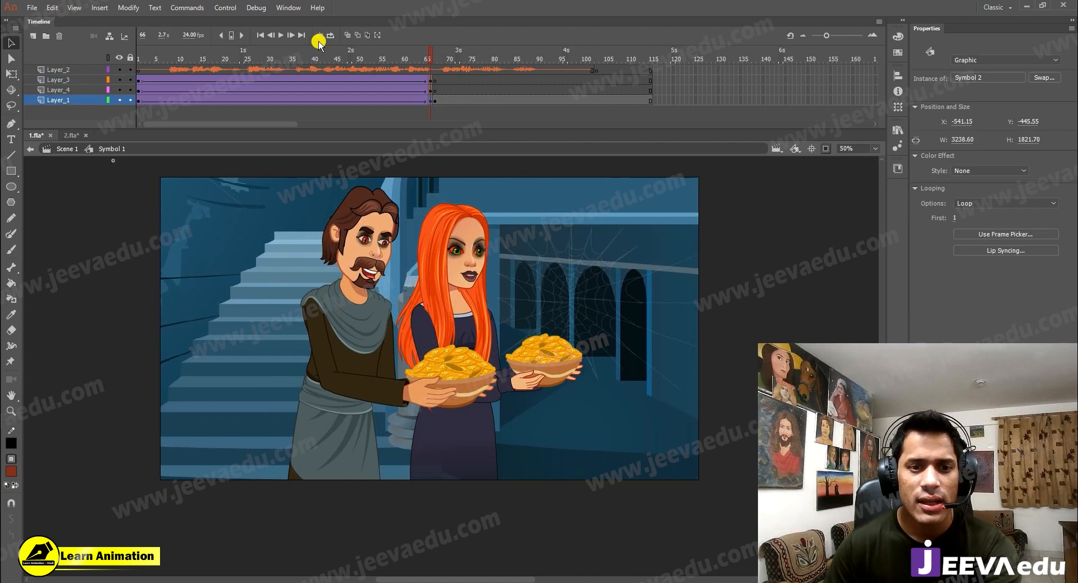
# Play and scrub the shot, and at frame 66 nudge the woman right to X 1288.70 and the man left to X 722.85.
pyautogui.press('Return')
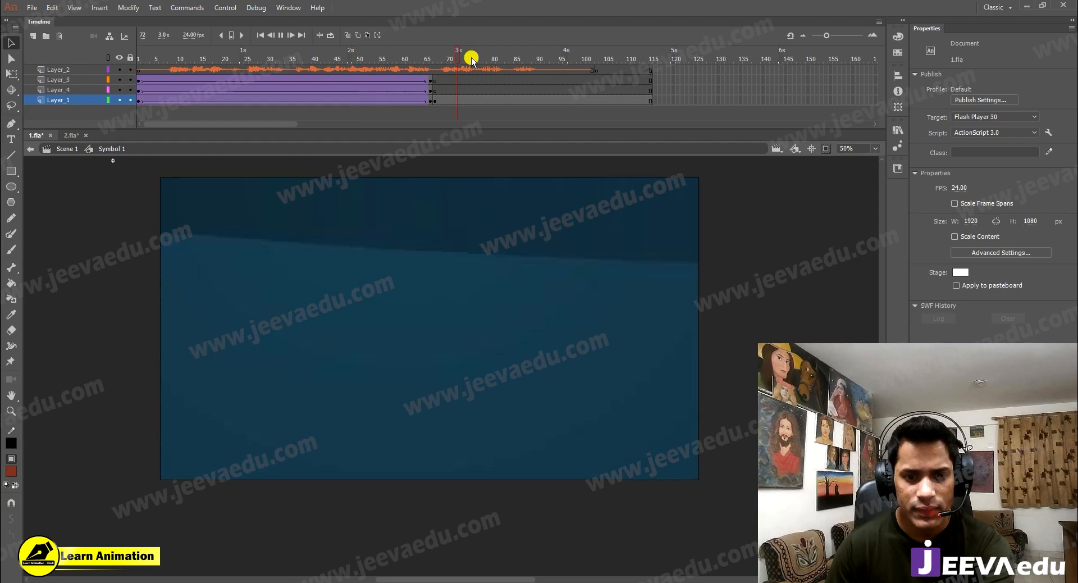
pyautogui.moveTo(473, 57); pyautogui.dragTo(263, 86)
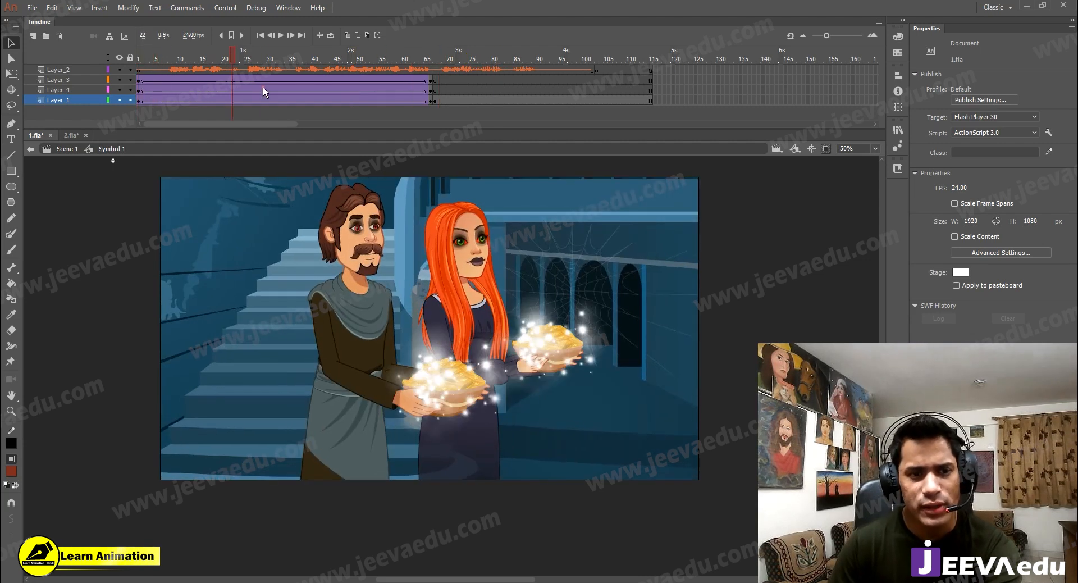
pyautogui.click(430, 79)
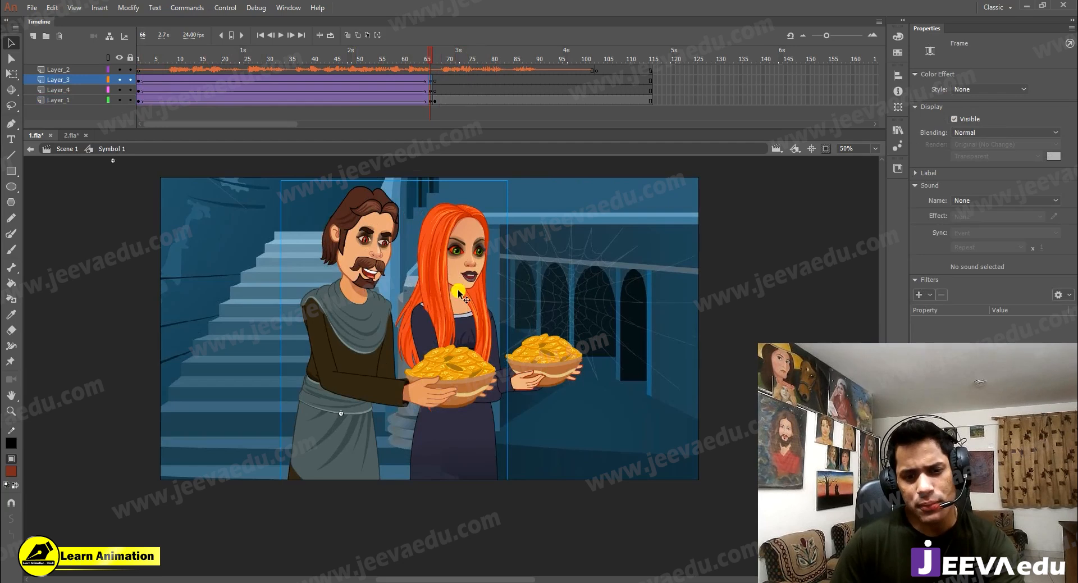
pyautogui.click(457, 255)
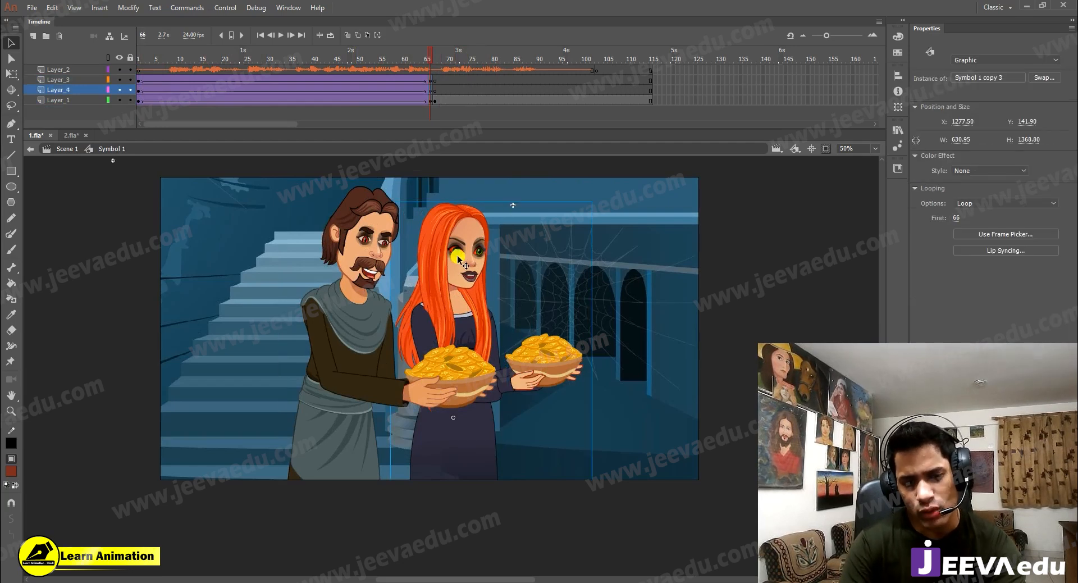
pyautogui.hotkey('shift', 'Right')
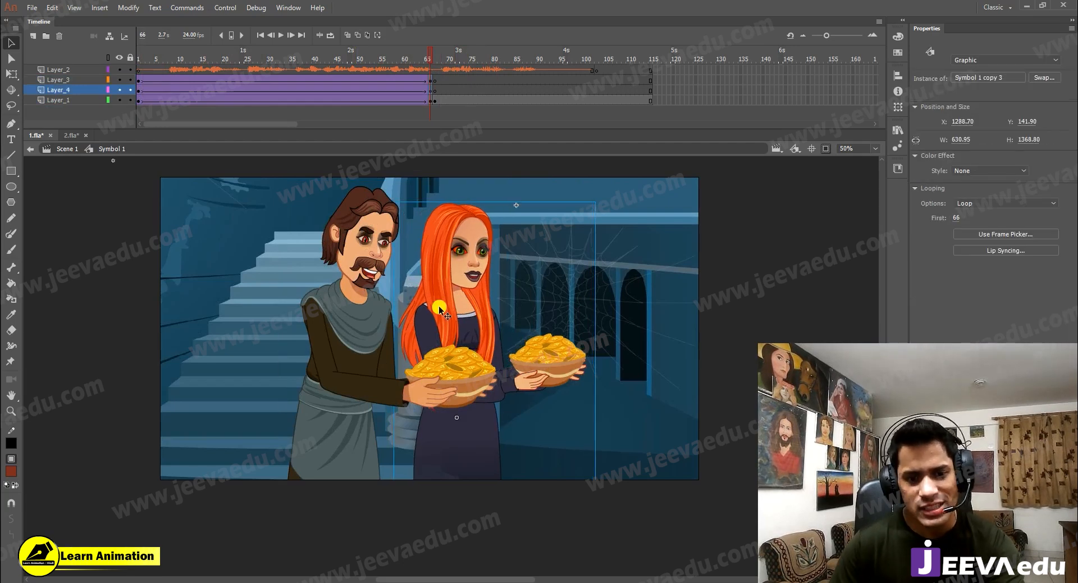
pyautogui.click(372, 325)
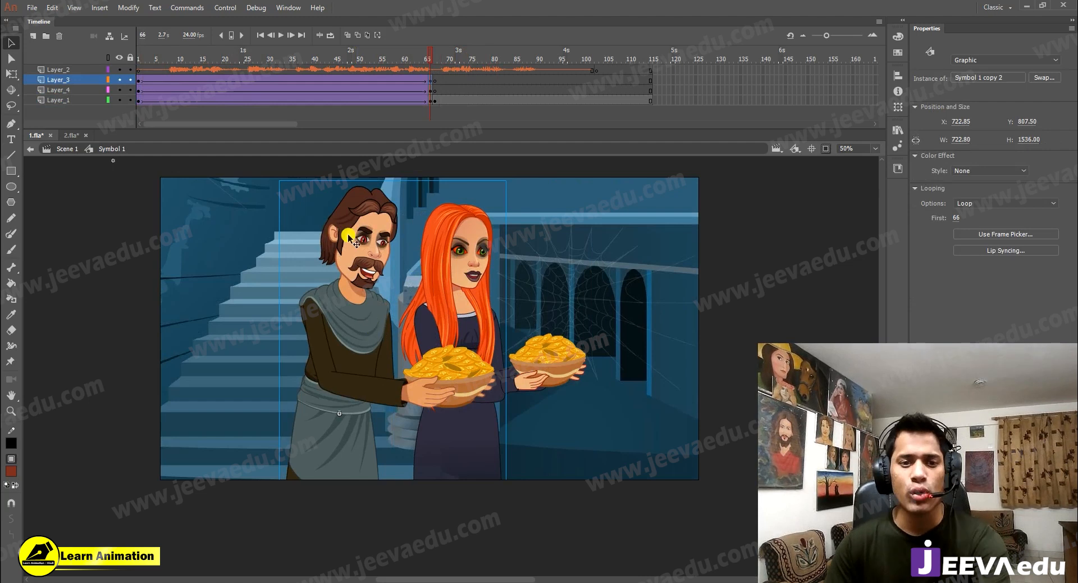
# Hide Layer_2 and play the first shot from near its beginning to check the camera-like move.
pyautogui.click(119, 69)
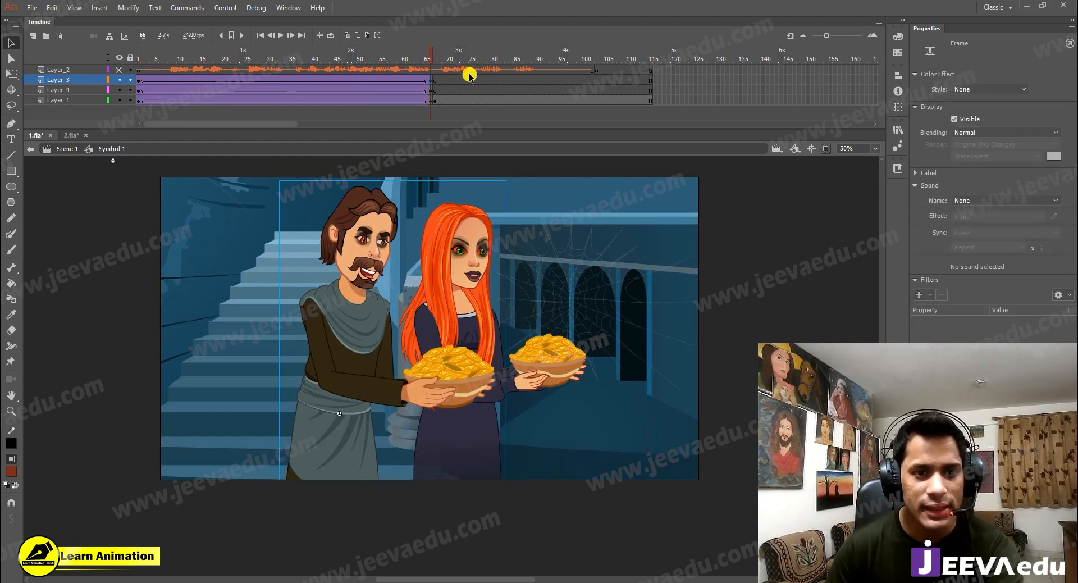
pyautogui.click(160, 79)
pyautogui.press('Return')
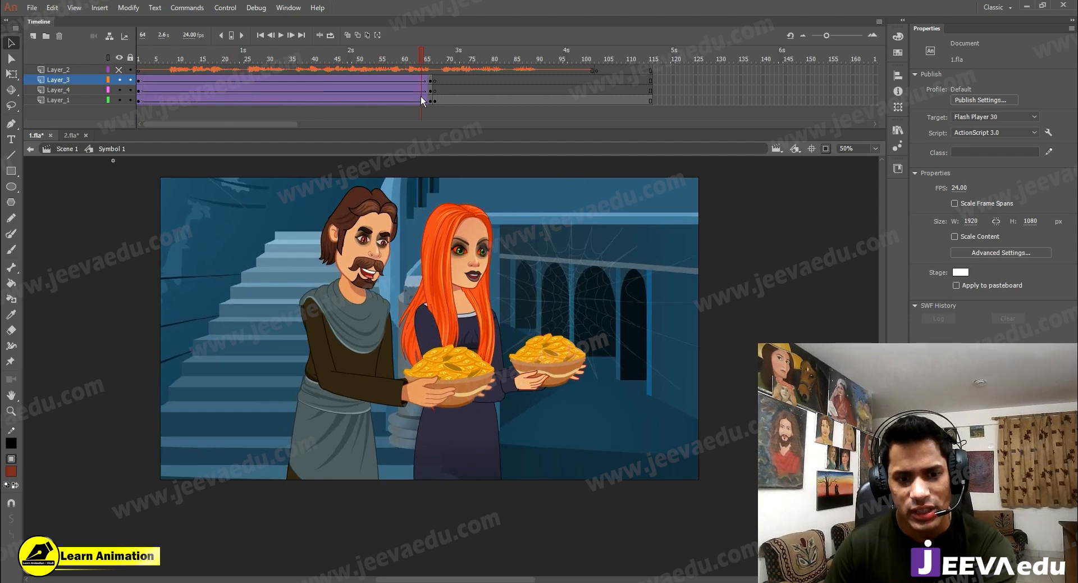
# Copy the two arms-with-gold-bowl symbols from 2.fla and paste them in place on Layer_4 at frame 67 of 1.fla.
pyautogui.click(435, 90)
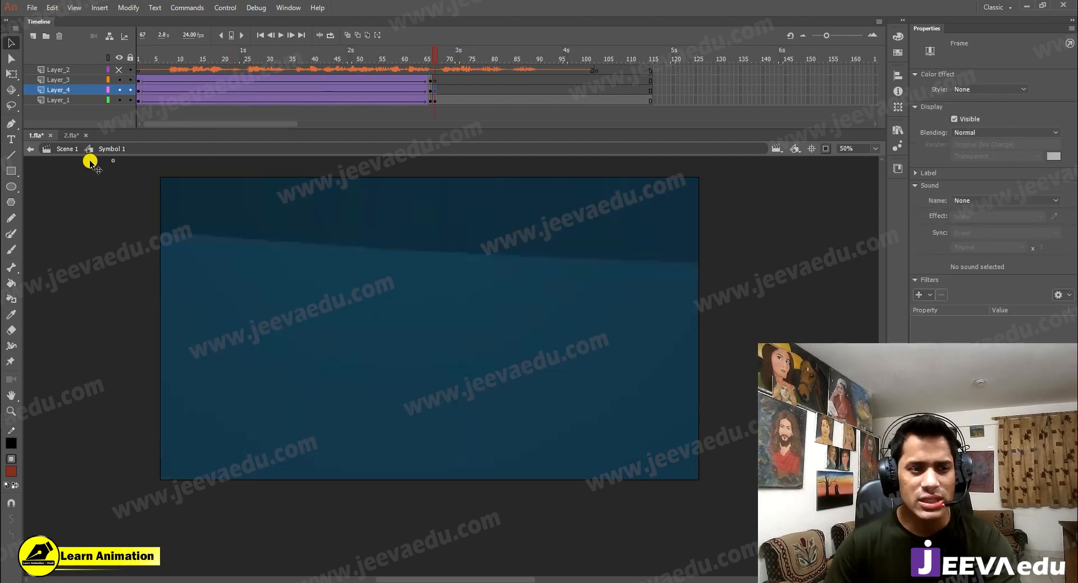
pyautogui.click(73, 135)
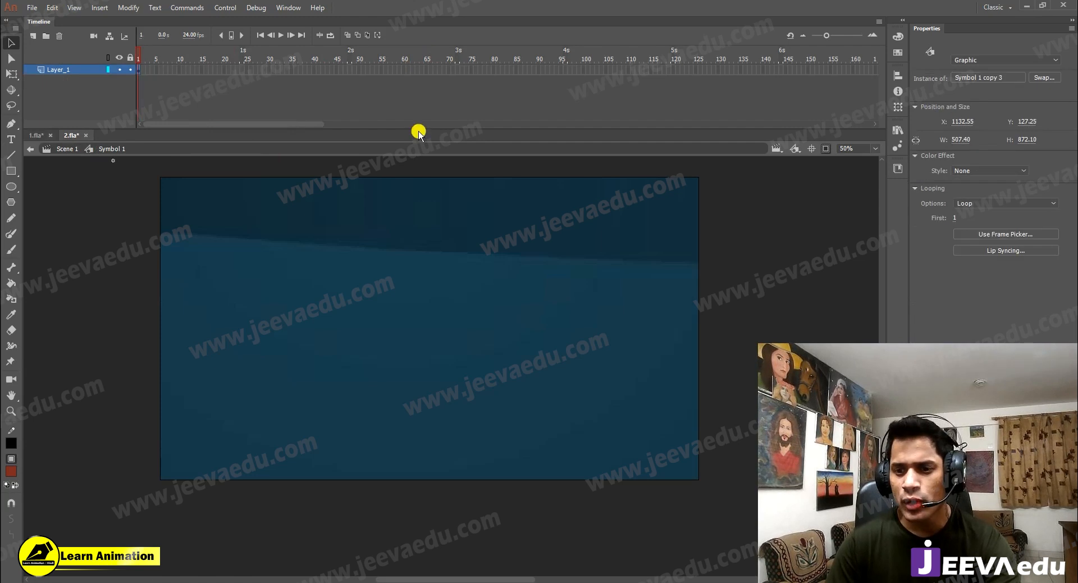
pyautogui.moveTo(616, 374); pyautogui.dragTo(346, 301)
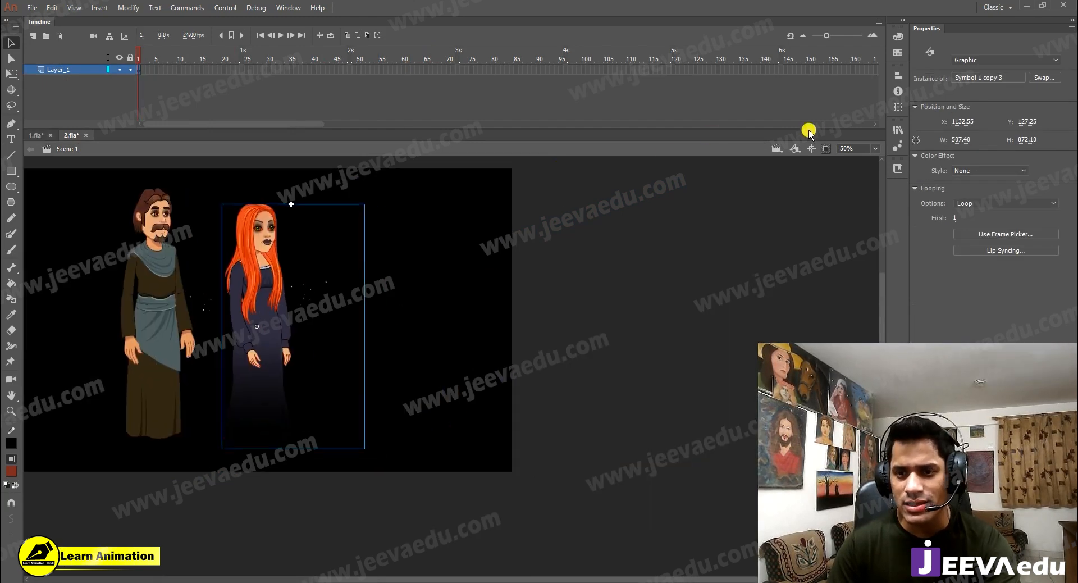
pyautogui.click(826, 148)
pyautogui.click(649, 356)
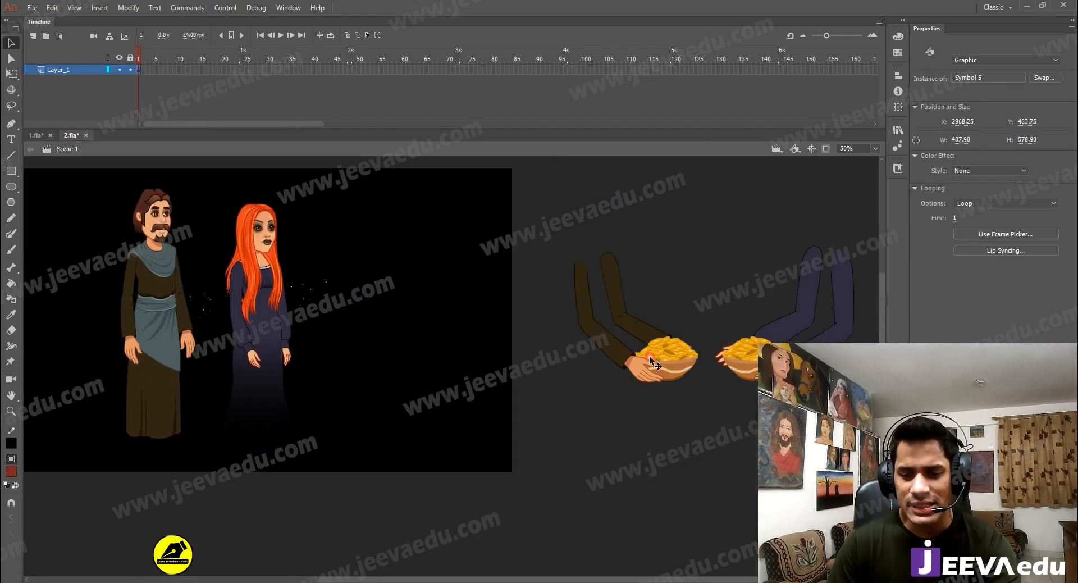
pyautogui.keyDown('shift'); pyautogui.click(805, 318); pyautogui.keyUp('shift')
pyautogui.moveTo(805, 318); pyautogui.dragTo(604, 321)
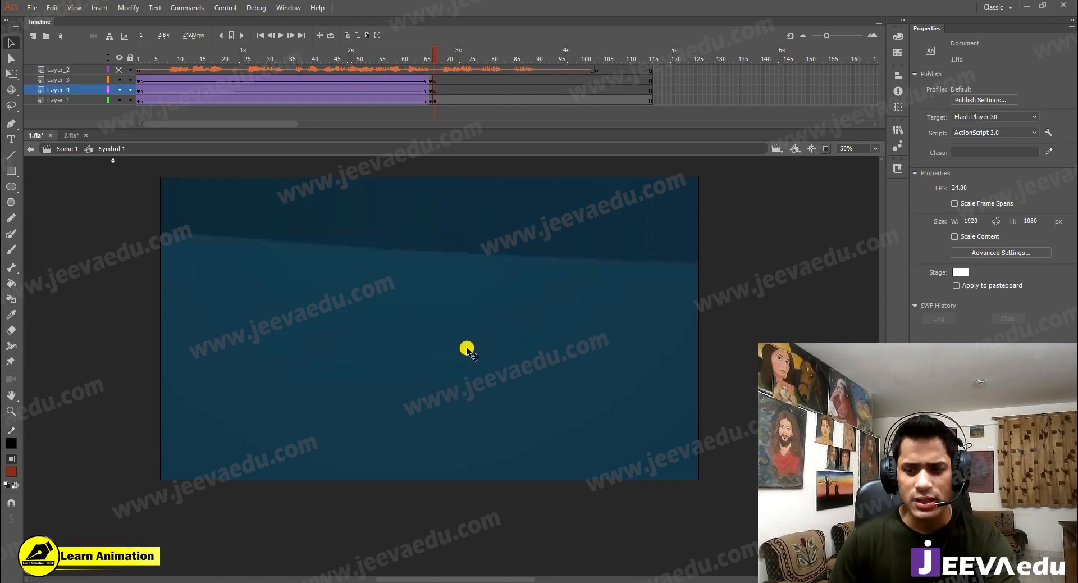
pyautogui.hotkey('ctrl', 'shift', 'v')
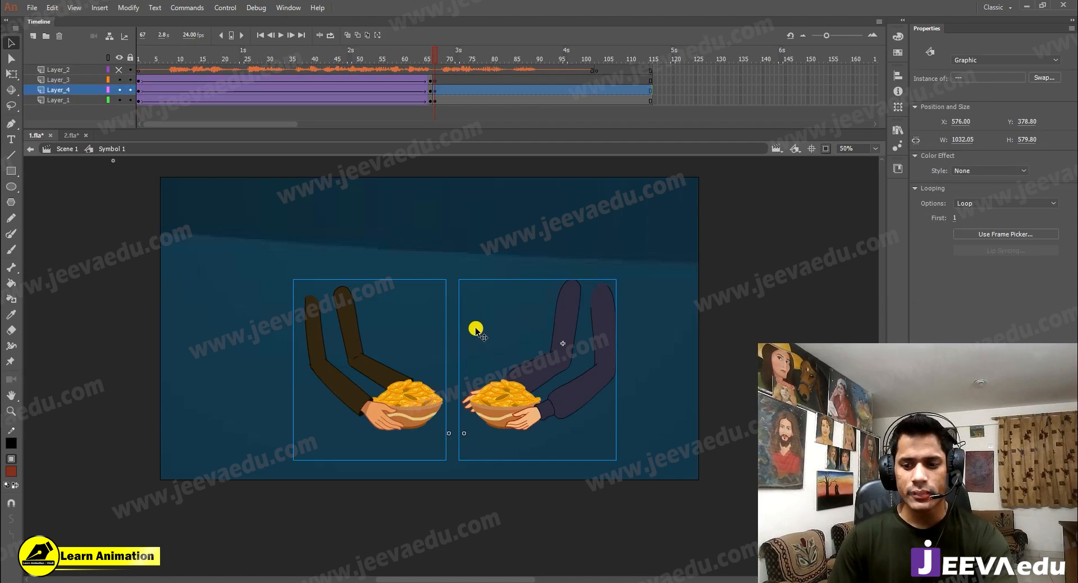
# Move both arm symbols up, enlarge them together to about 2067 px wide, and show the artwork outside the stage.
pyautogui.moveTo(507, 407); pyautogui.dragTo(494, 364)
pyautogui.press('q')
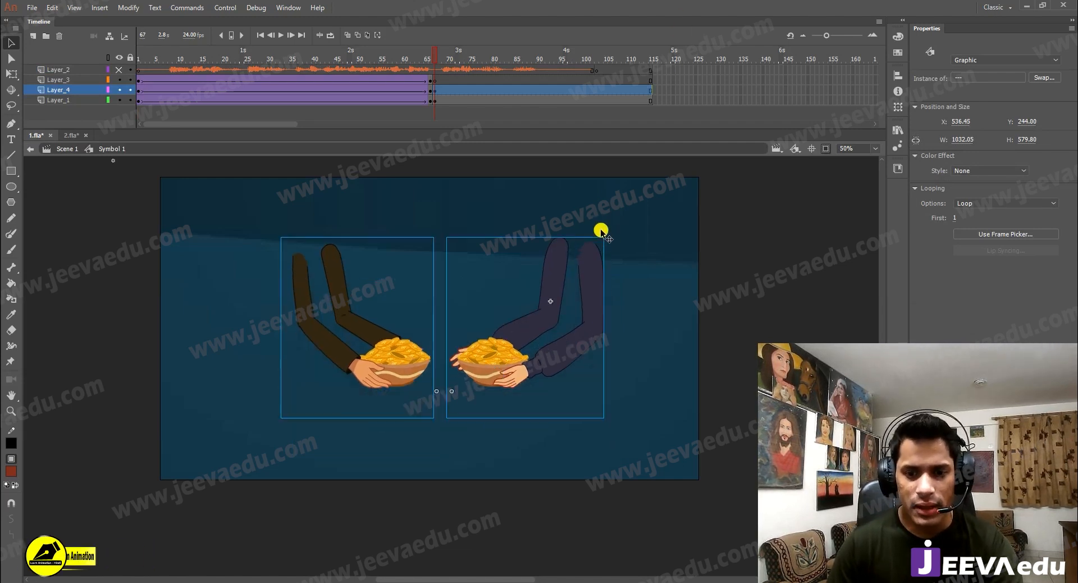
pyautogui.moveTo(613, 215); pyautogui.dragTo(766, 101)
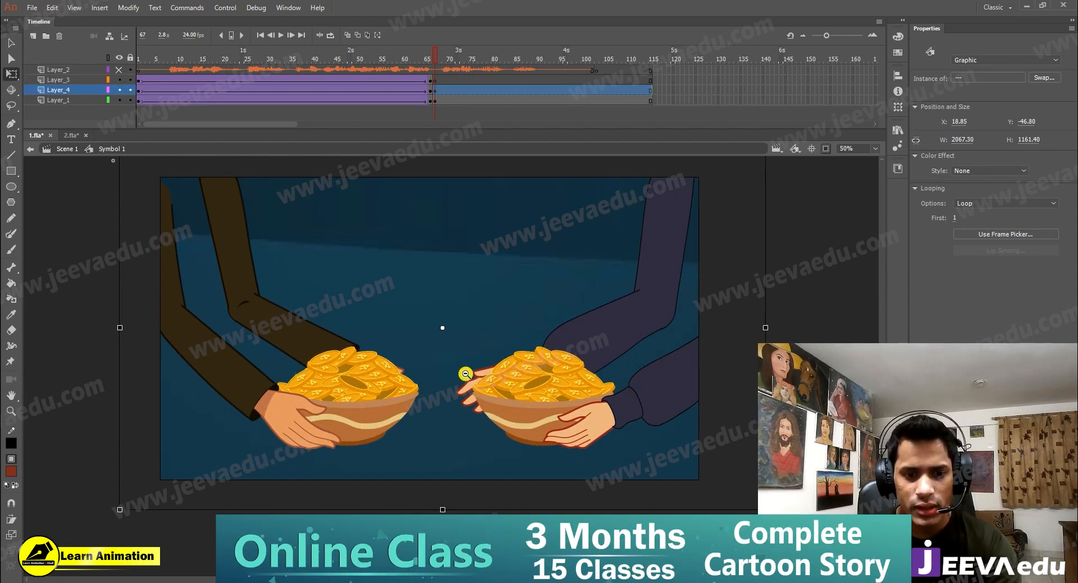
pyautogui.press('v')
pyautogui.hotkey('ctrl', '-')
pyautogui.click(824, 148)
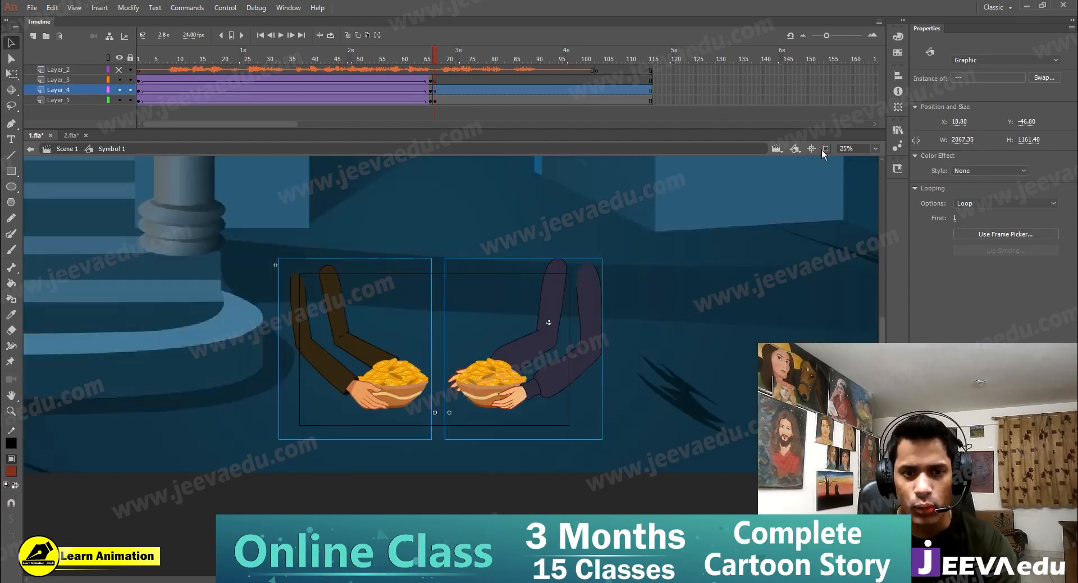
pyautogui.moveTo(415, 483); pyautogui.dragTo(418, 466)
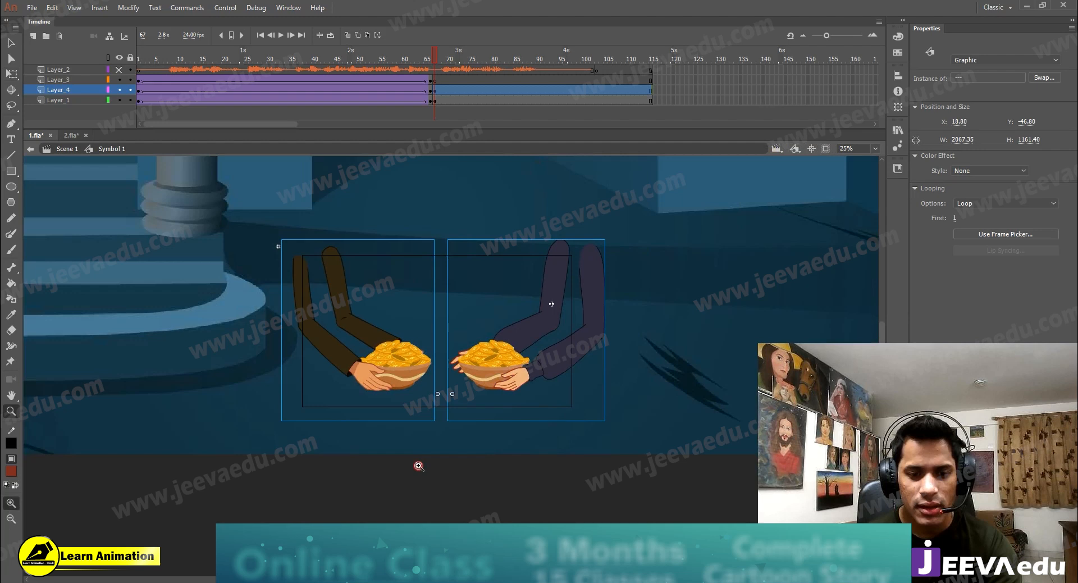
pyautogui.click(439, 495)
# Cut the woman's arms symbol from Layer_4, paste it in place on Layer_3 at frame 67, and shift it slightly.
pyautogui.click(507, 366)
pyautogui.hotkey('ctrl', 'x')
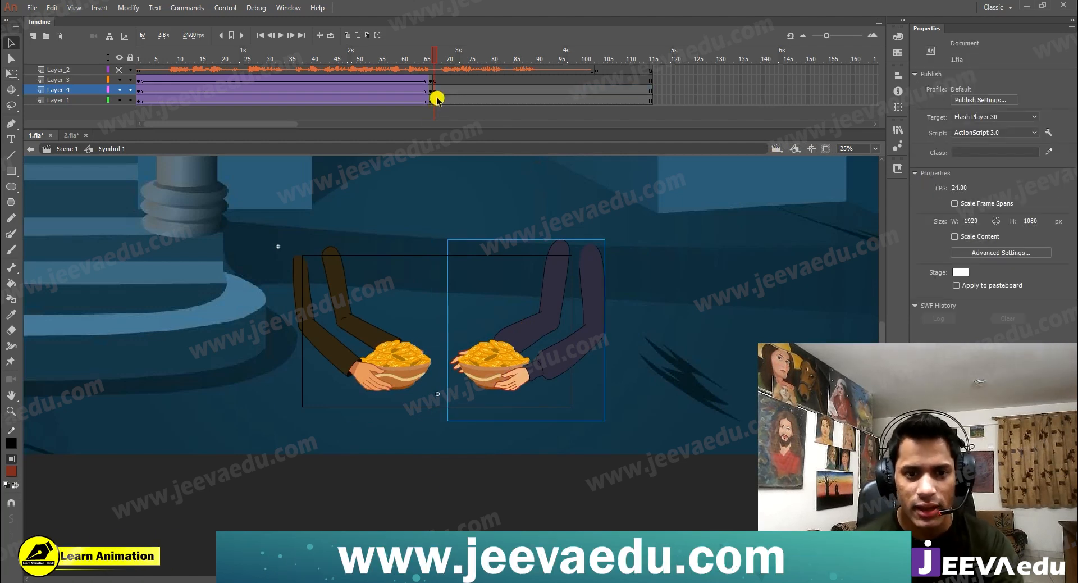
pyautogui.click(435, 81)
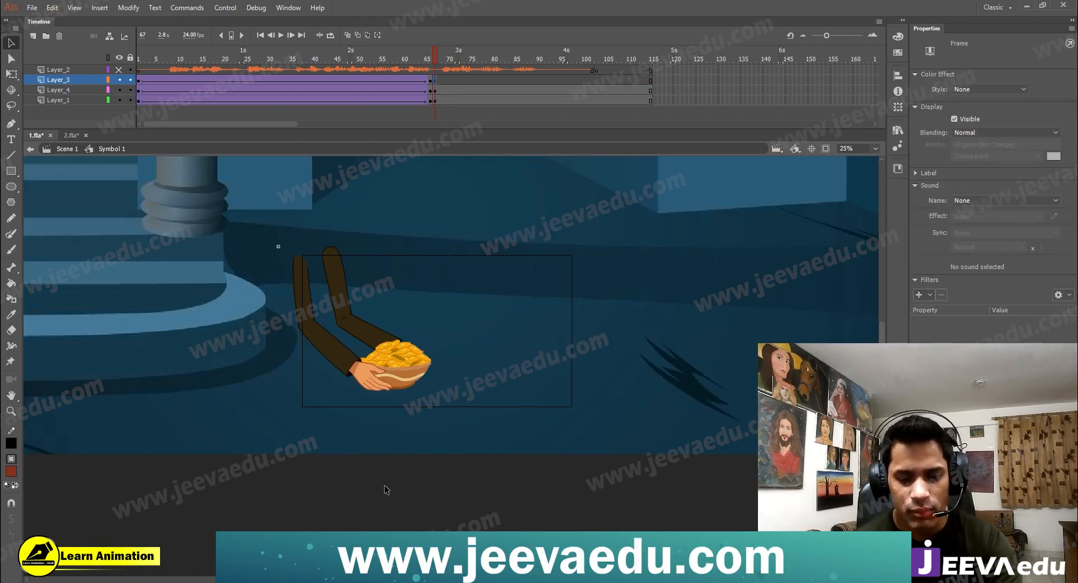
pyautogui.rightClick(386, 490)
pyautogui.click(444, 336)
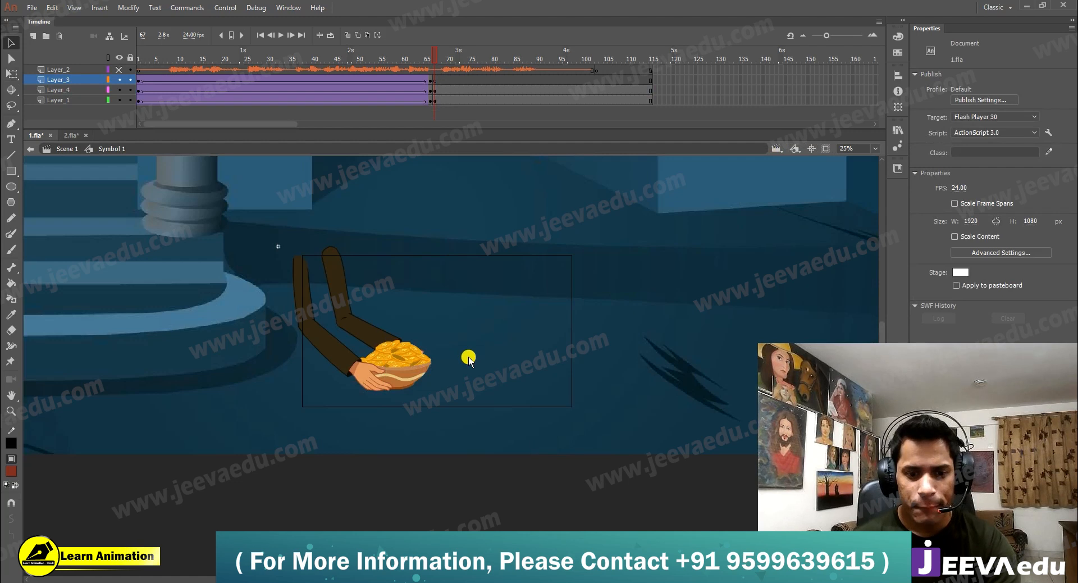
pyautogui.hotkey('ctrl', 'shift', 'v')
pyautogui.moveTo(480, 362)
pyautogui.mouseDown()
pyautogui.moveTo(555, 331)
pyautogui.moveTo(573, 301)
pyautogui.moveTo(455, 345)
pyautogui.moveTo(477, 358)
pyautogui.mouseUp()
pyautogui.click(433, 377)
pyautogui.click(481, 352)
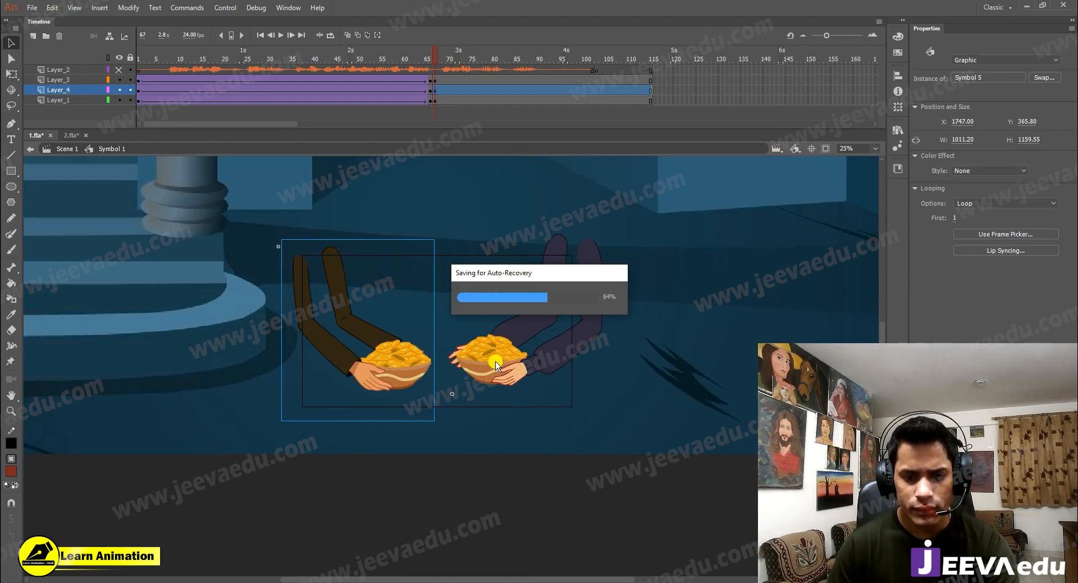
# Select both arm symbols, scale them together by 105% six times, and move them up to Y -520.10.
pyautogui.keyDown('shift'); pyautogui.click(494, 359); pyautogui.keyUp('shift')
pyautogui.hotkey('ctrl', 'alt', 's')
pyautogui.write('105')
pyautogui.press('Return')
pyautogui.hotkey('ctrl', 'alt', 's')
pyautogui.press('Return')
pyautogui.hotkey('ctrl', 'alt', 's')
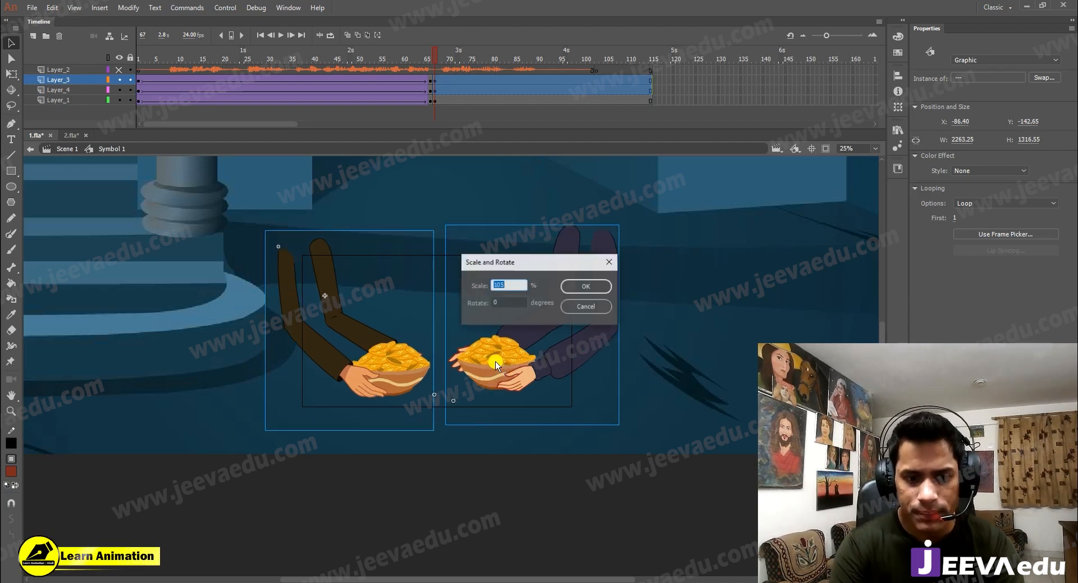
pyautogui.press('Return')
pyautogui.hotkey('ctrl', 'alt', 's')
pyautogui.press('Return')
pyautogui.hotkey('ctrl', 'alt', 's')
pyautogui.press('Return')
pyautogui.hotkey('ctrl', 'alt', 's')
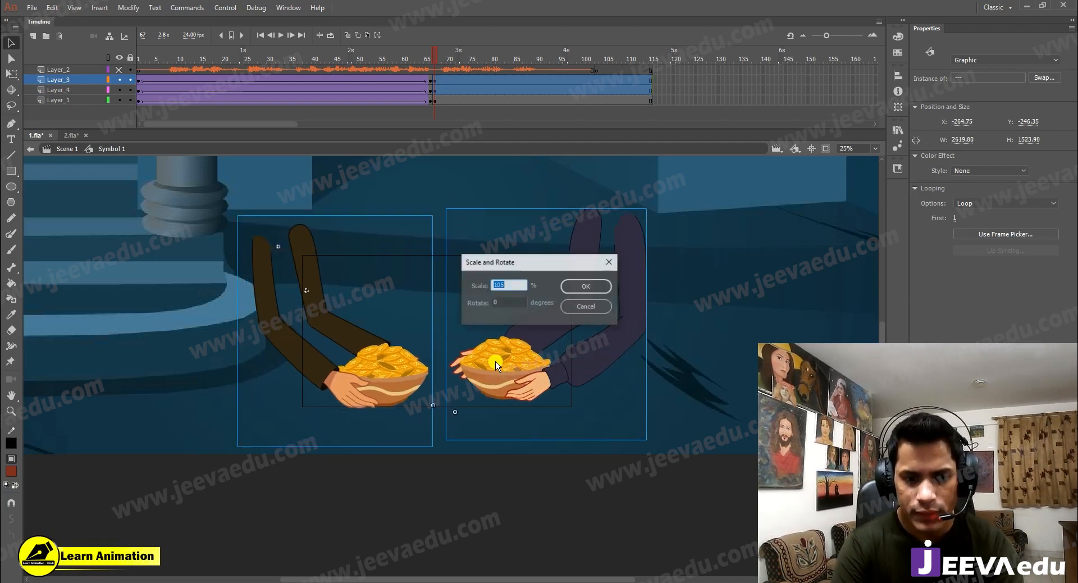
pyautogui.press('Return')
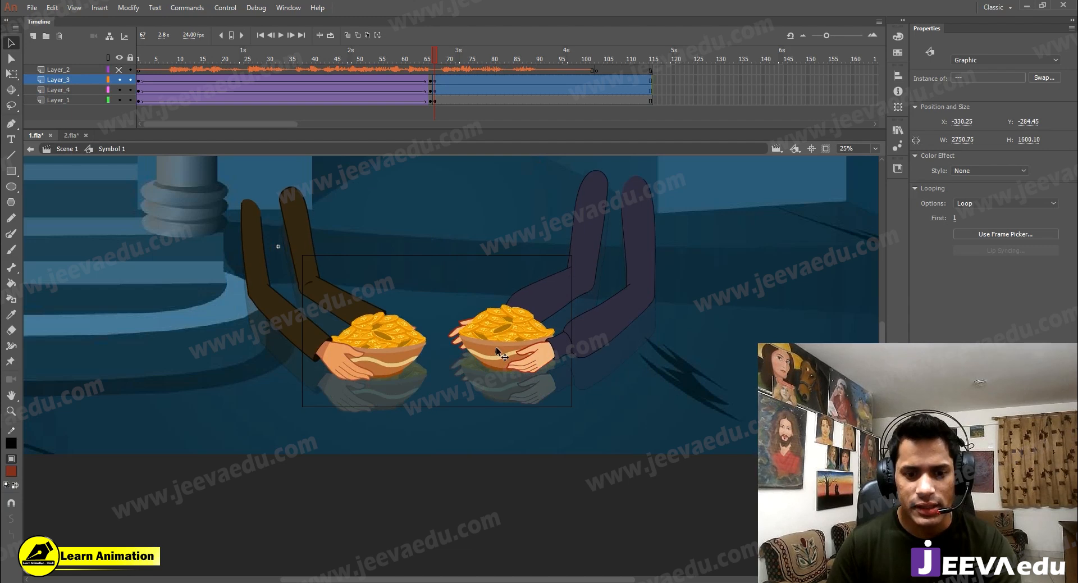
pyautogui.click(490, 355)
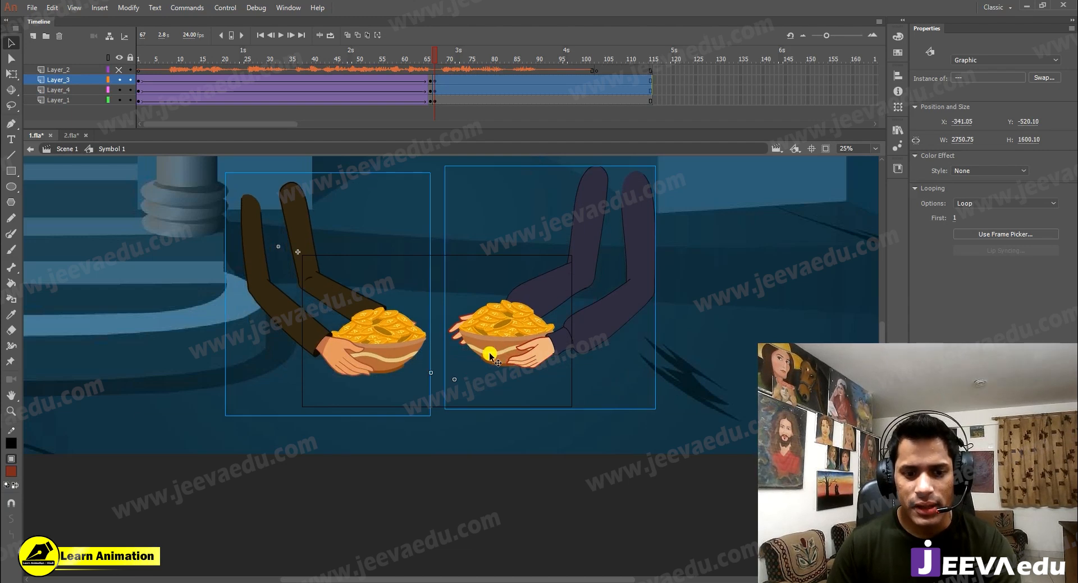
# Move the purple-sleeved arms with bowl outward past the stage's right edge and the brown-sleeved arms outward past its left edge.
pyautogui.click(825, 149)
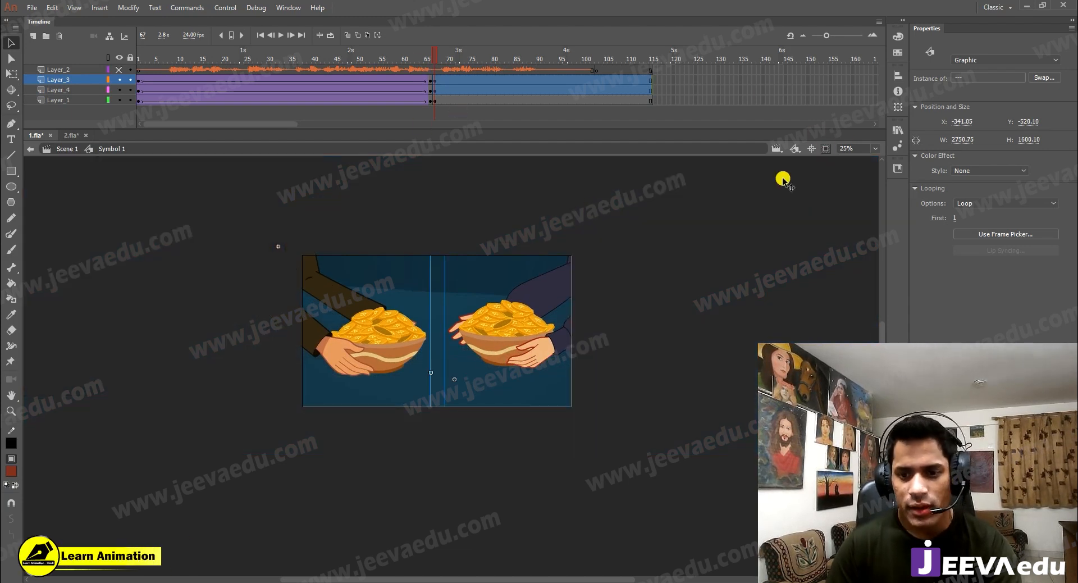
pyautogui.click(825, 148)
pyautogui.press('Return')
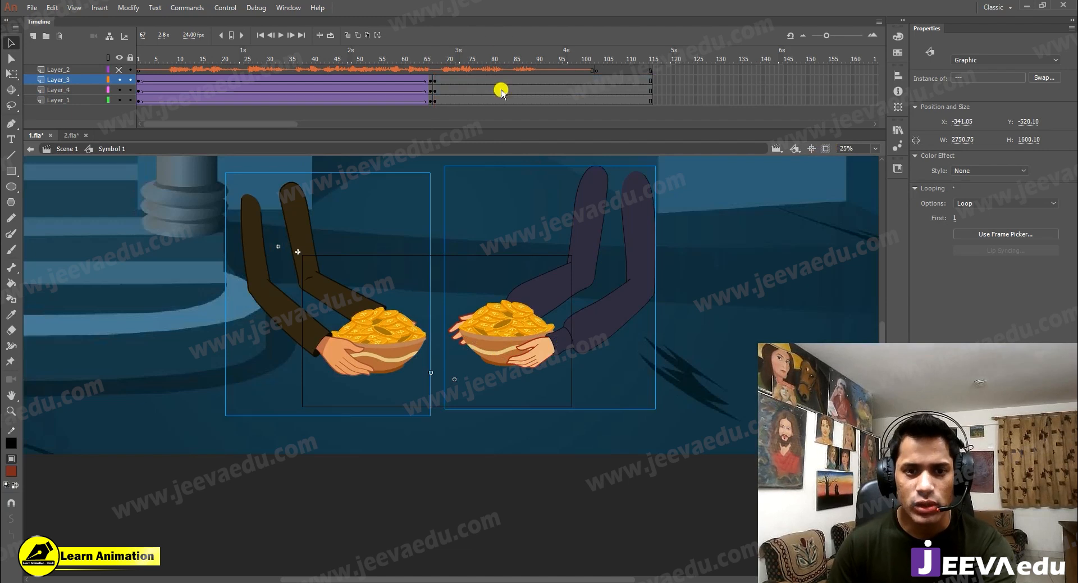
pyautogui.click(441, 335)
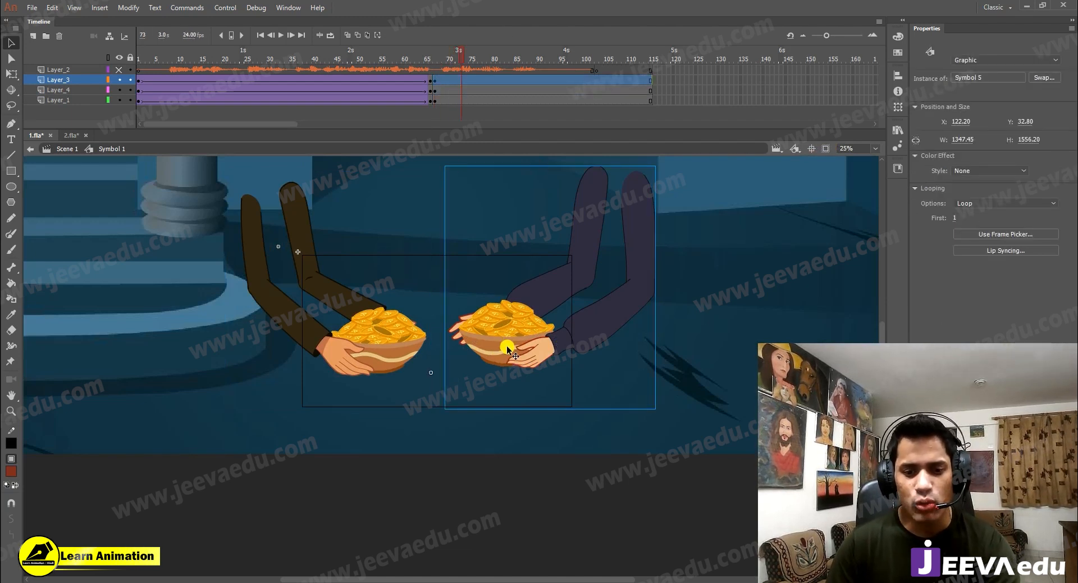
pyautogui.moveTo(499, 346); pyautogui.dragTo(622, 301)
pyautogui.moveTo(373, 349); pyautogui.dragTo(249, 306)
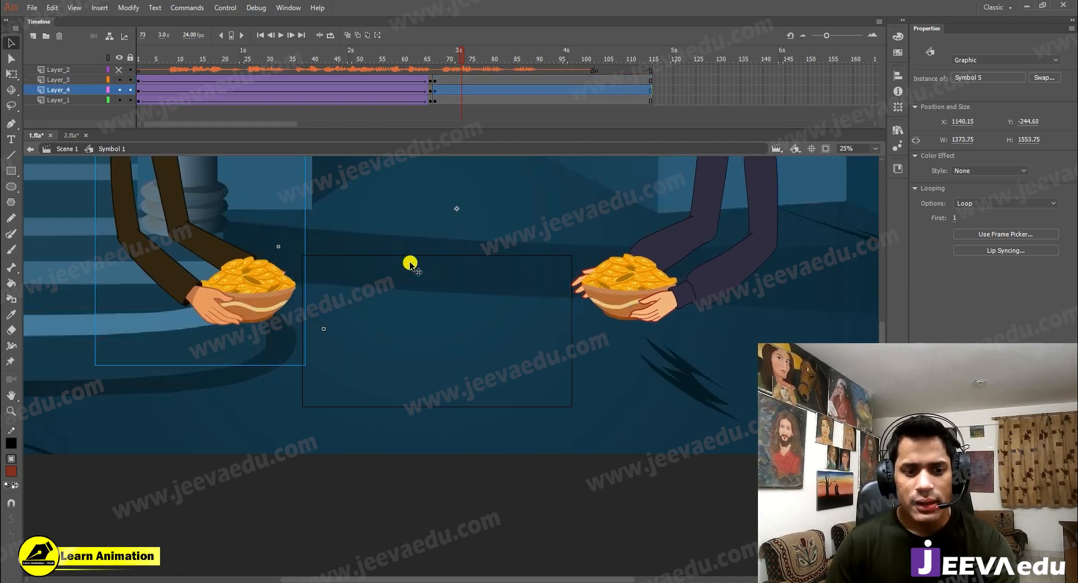
# Open the brown-sleeved arms symbol and insert keyframes at frames 3 and 17 on all three layers.
pyautogui.doubleClick(228, 307)
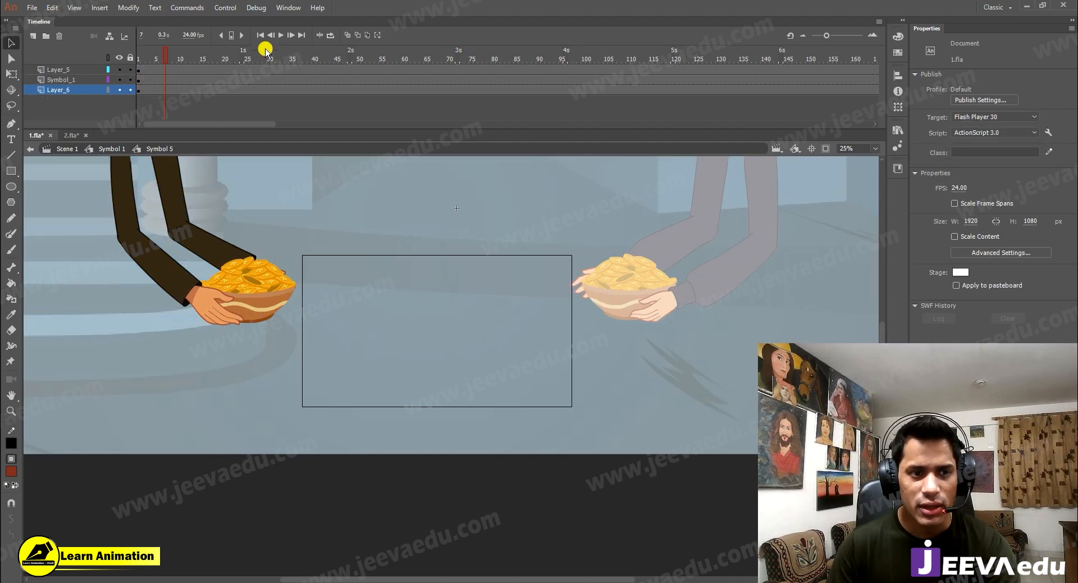
pyautogui.press('Return')
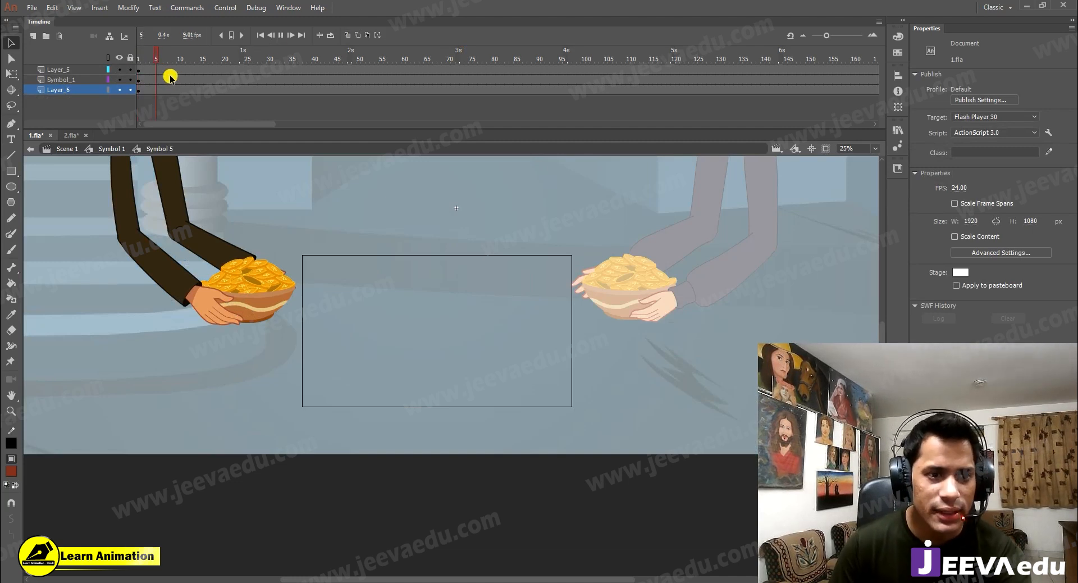
pyautogui.click(146, 69)
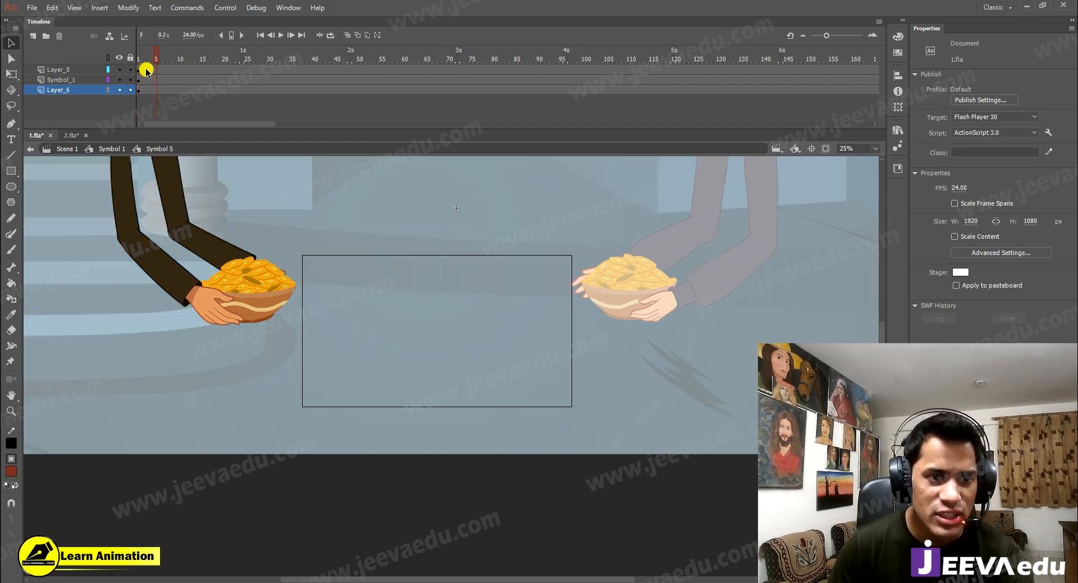
pyautogui.click(140, 78)
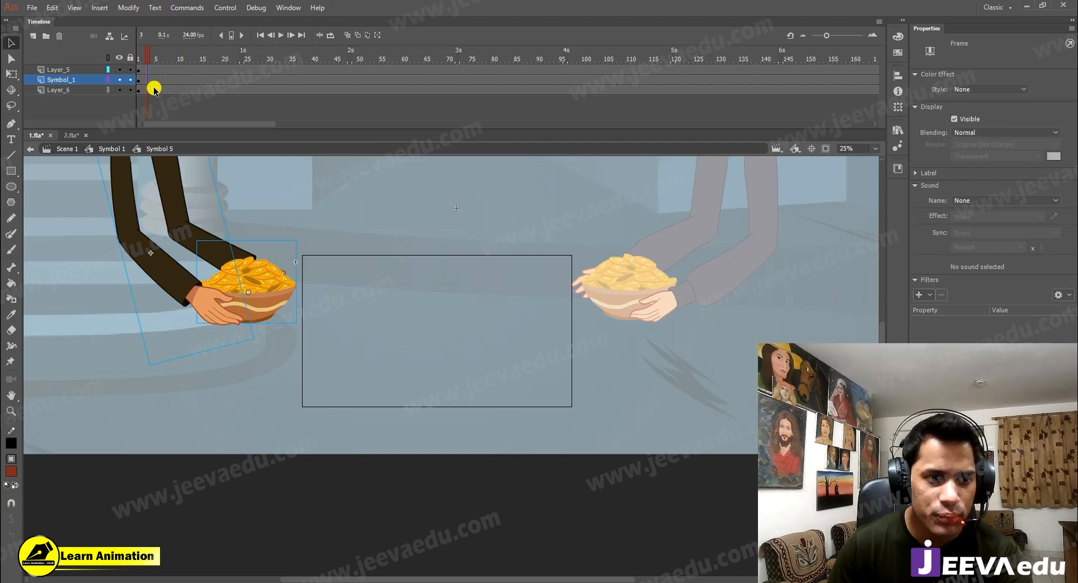
pyautogui.press('z')
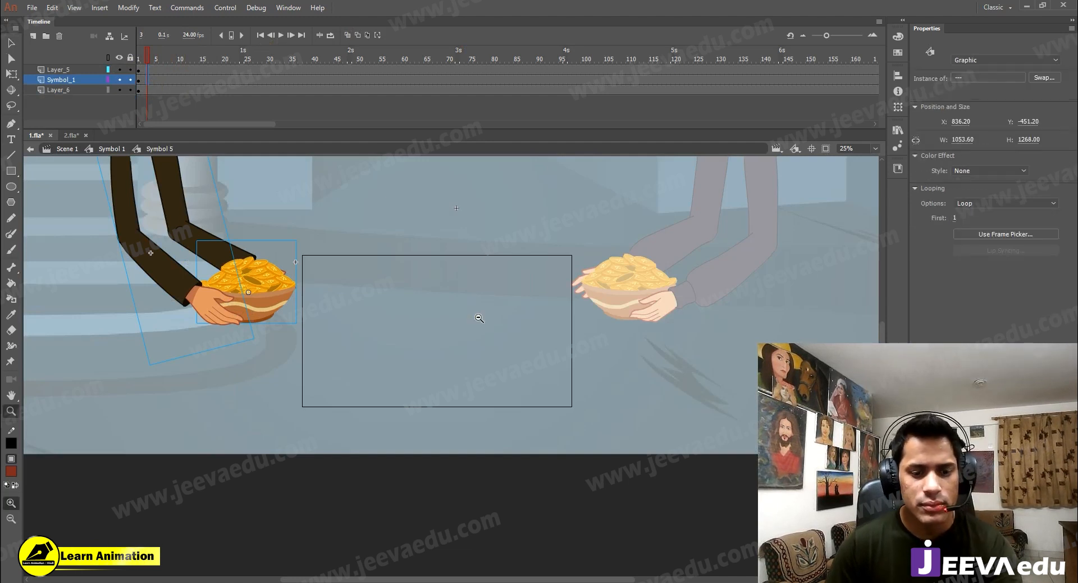
pyautogui.keyDown('alt'); pyautogui.click(478, 317); pyautogui.keyUp('alt')
pyautogui.click(146, 91)
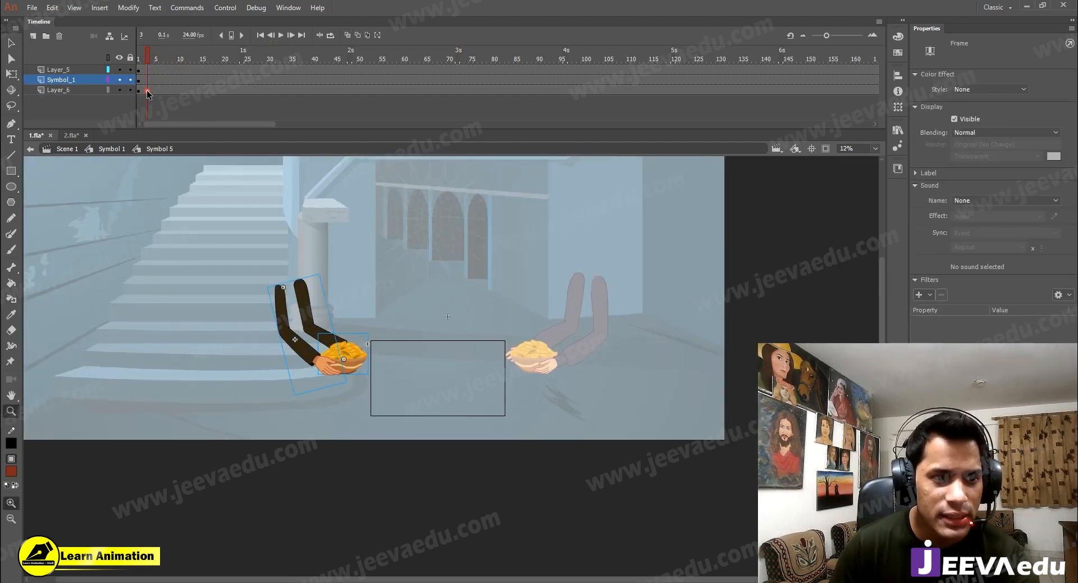
pyautogui.hotkey('ctrl', 'a')
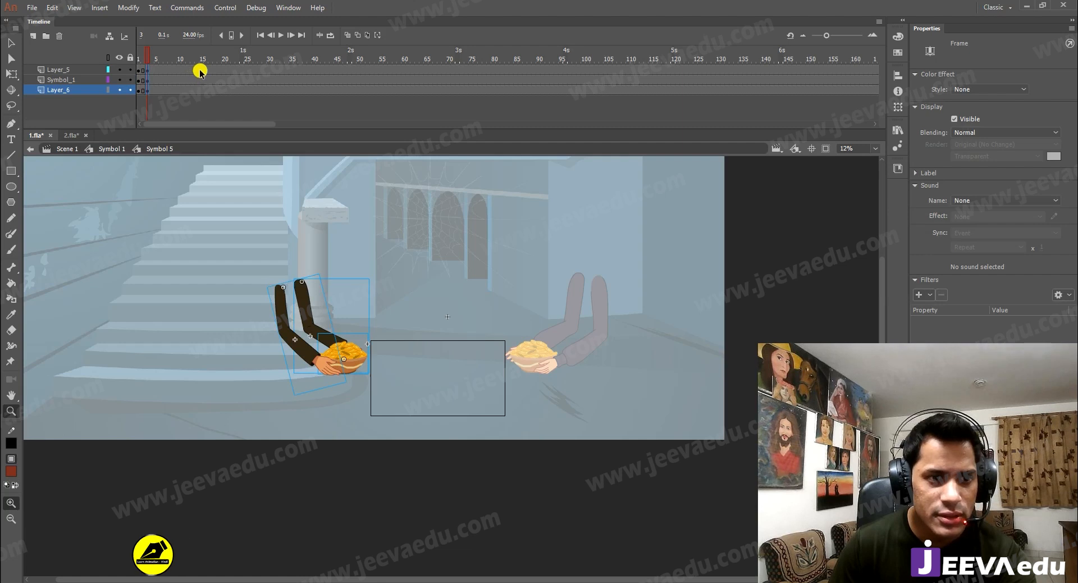
pyautogui.click(210, 66)
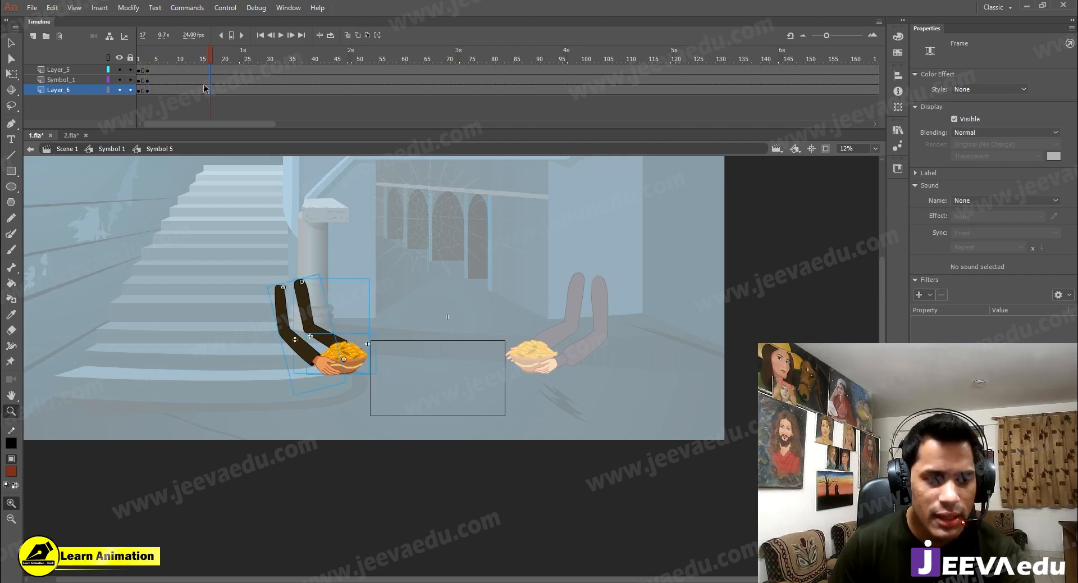
# Create classic tweens between frames 3 and 17 on all three layers and set their ease to 100.
pyautogui.moveTo(191, 76); pyautogui.dragTo(179, 94)
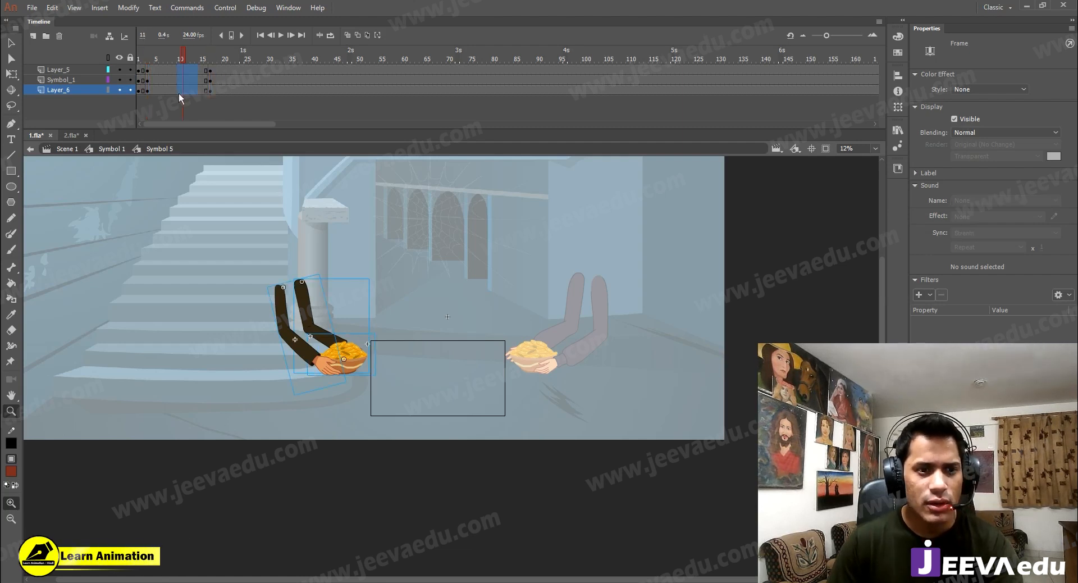
pyautogui.rightClick(194, 73)
pyautogui.click(225, 101)
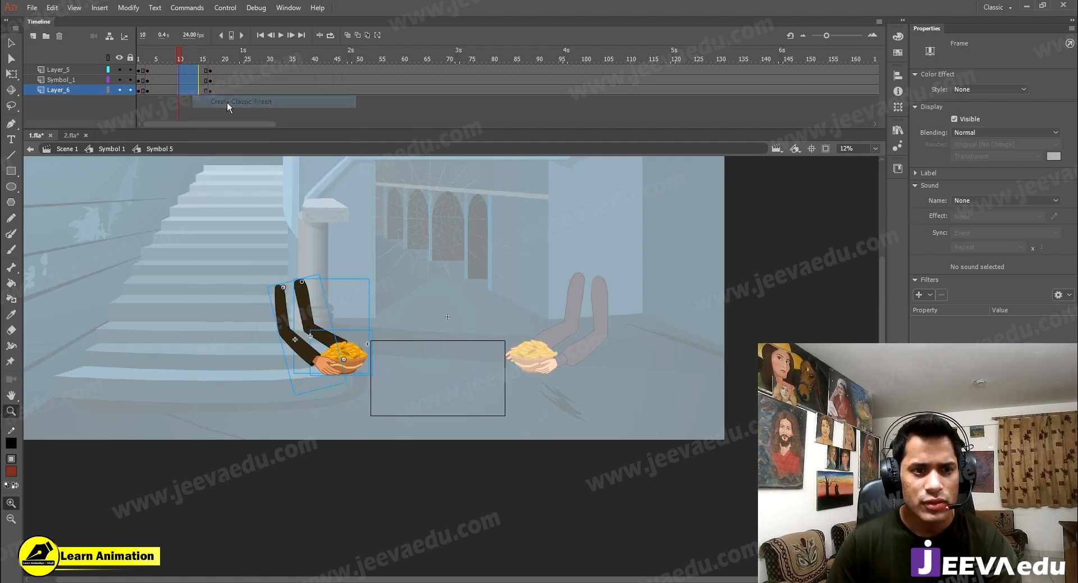
pyautogui.click(1044, 220)
pyautogui.write('100')
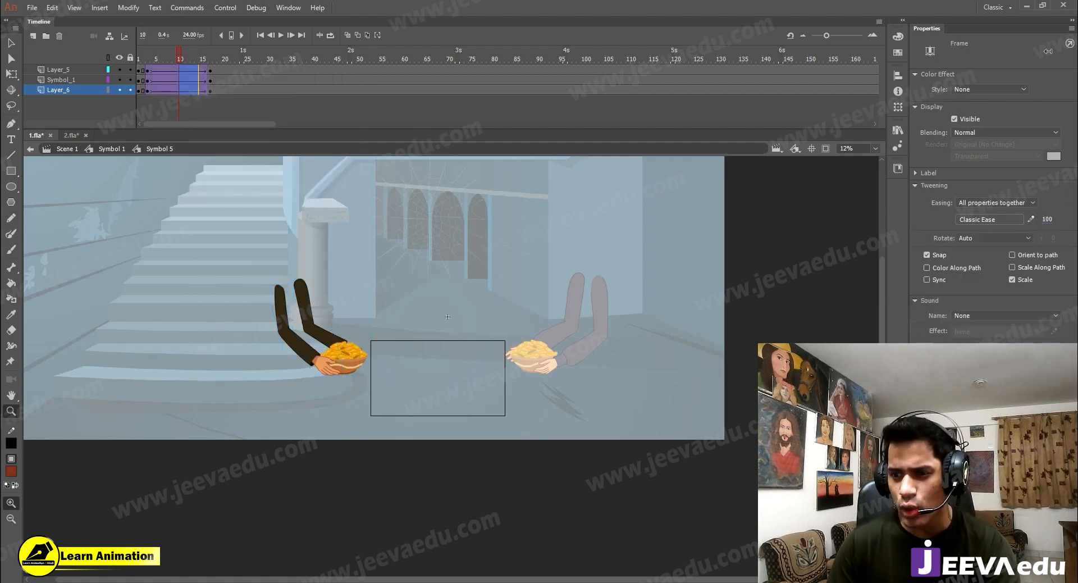
# At frame 17, move both brown-sleeved arms and their gold bowl right and slightly down into the stage.
pyautogui.click(226, 58)
pyautogui.moveTo(190, 51); pyautogui.dragTo(213, 73)
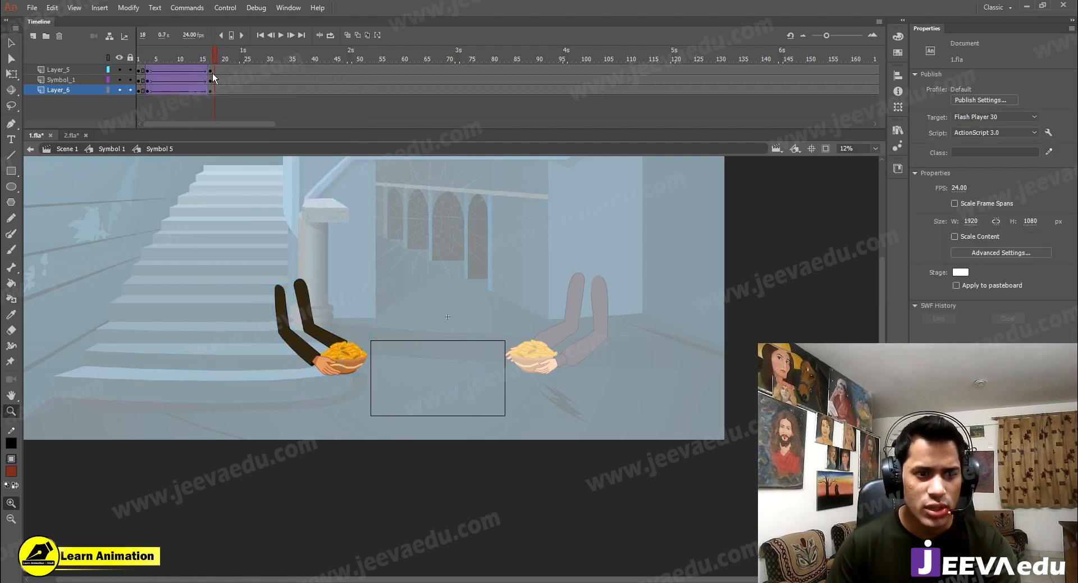
pyautogui.press('v')
pyautogui.click(347, 349)
pyautogui.moveTo(346, 349); pyautogui.dragTo(409, 389)
pyautogui.click(395, 392)
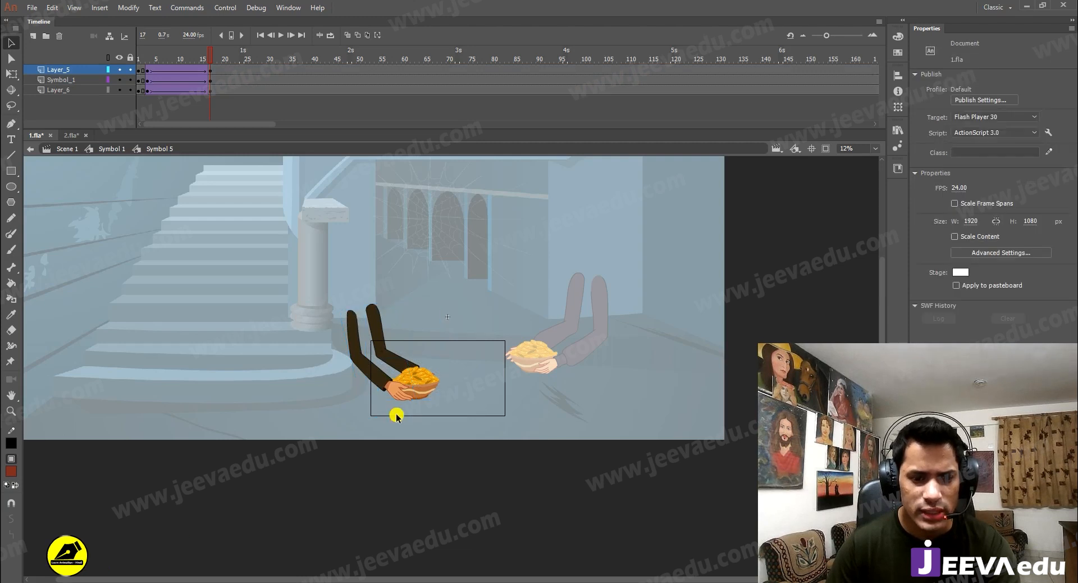
# Open the front arm's nested symbol at frame 17 and insert keyframes at frames 3 and 17 on the Symbol_18 forearm layer.
pyautogui.doubleClick(381, 362)
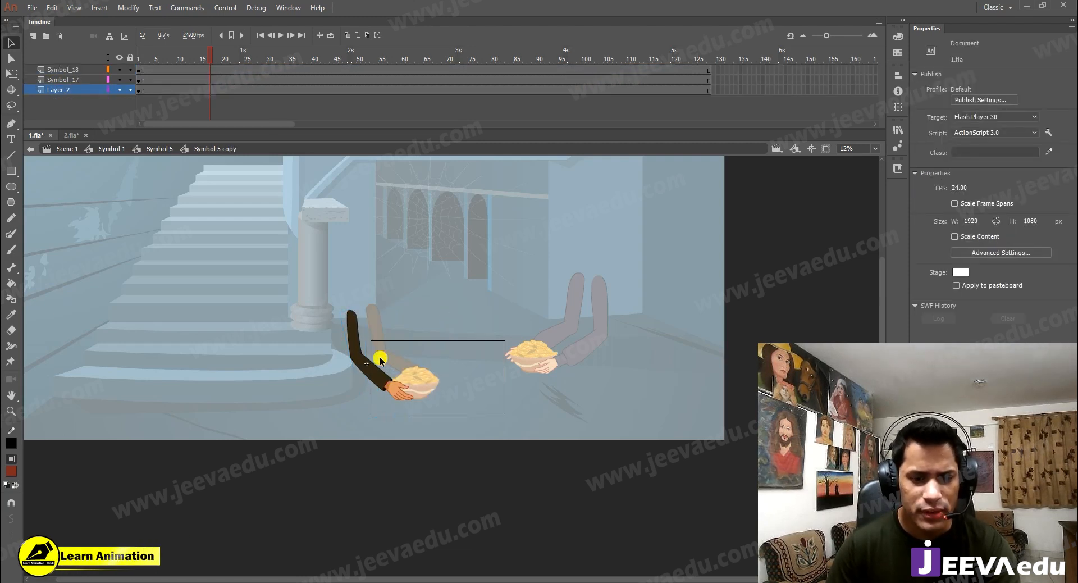
pyautogui.doubleClick(204, 313)
pyautogui.click(148, 72)
pyautogui.moveTo(148, 71); pyautogui.dragTo(210, 70)
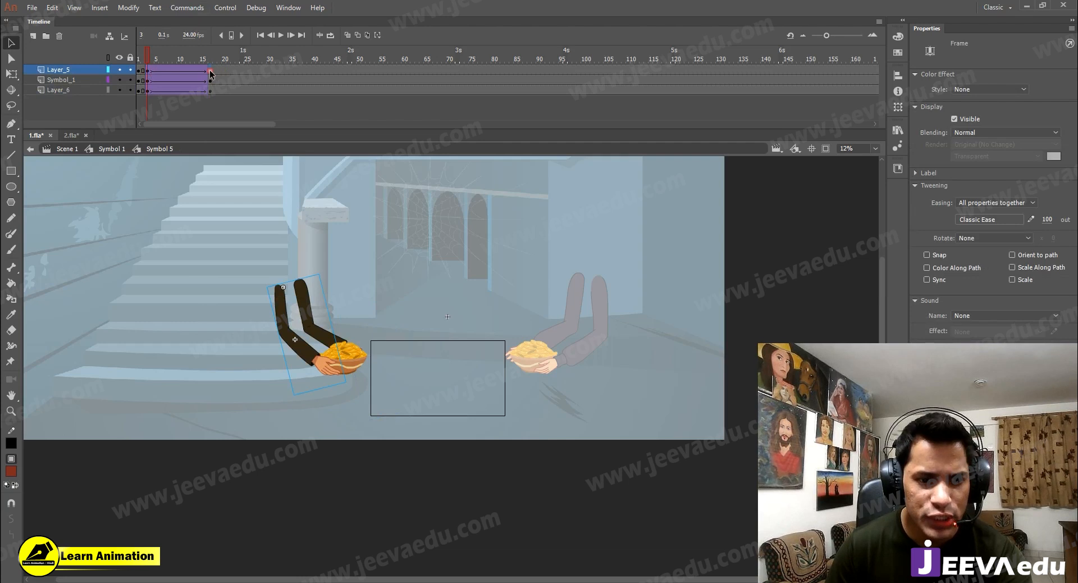
pyautogui.click(211, 73)
pyautogui.moveTo(303, 368); pyautogui.dragTo(375, 393)
pyautogui.click(443, 377)
pyautogui.moveTo(439, 412); pyautogui.dragTo(448, 387)
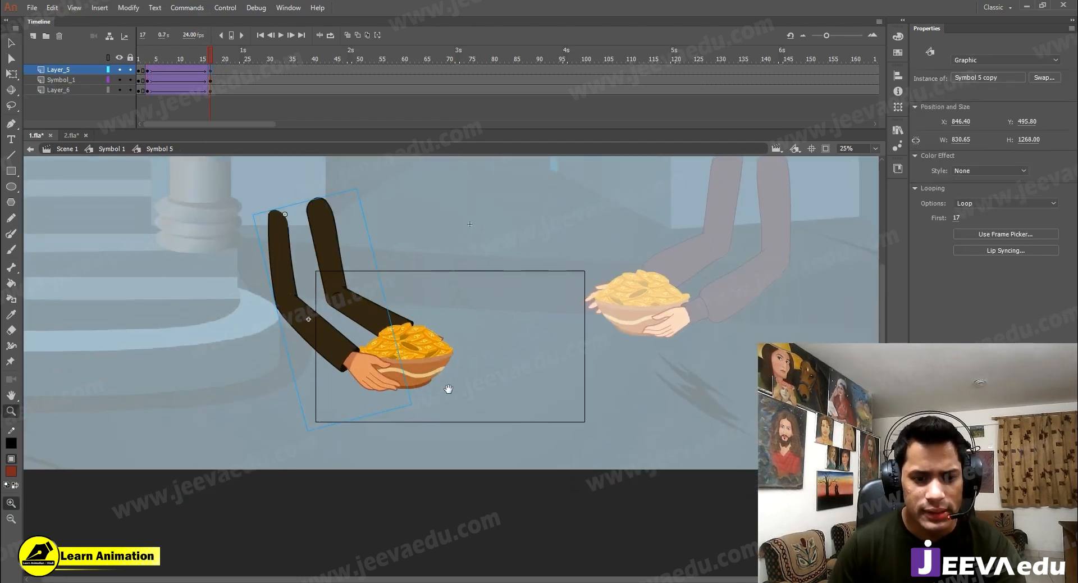
pyautogui.doubleClick(371, 378)
pyautogui.doubleClick(370, 380)
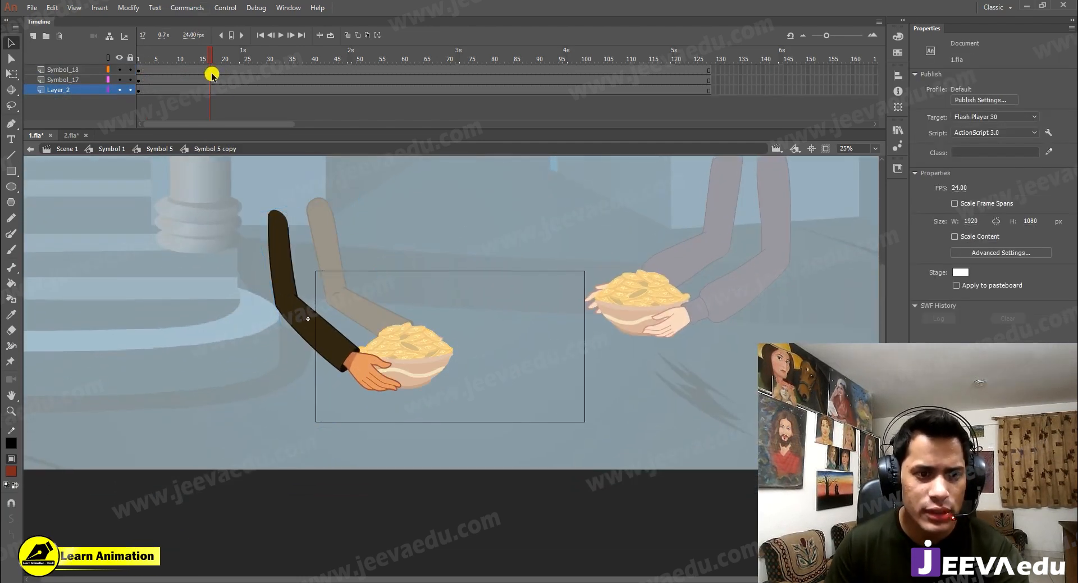
pyautogui.click(211, 71)
pyautogui.press('F6')
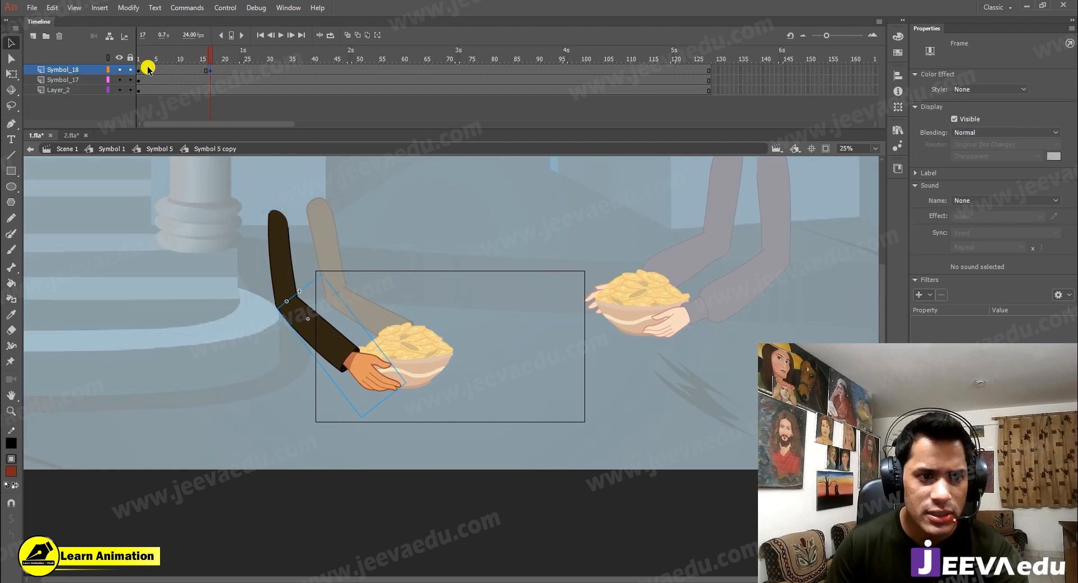
# Create a classic tween between frames 3 and 17 on the Symbol_18 layer with an ease of 100.
pyautogui.rightClick(165, 72)
pyautogui.click(210, 103)
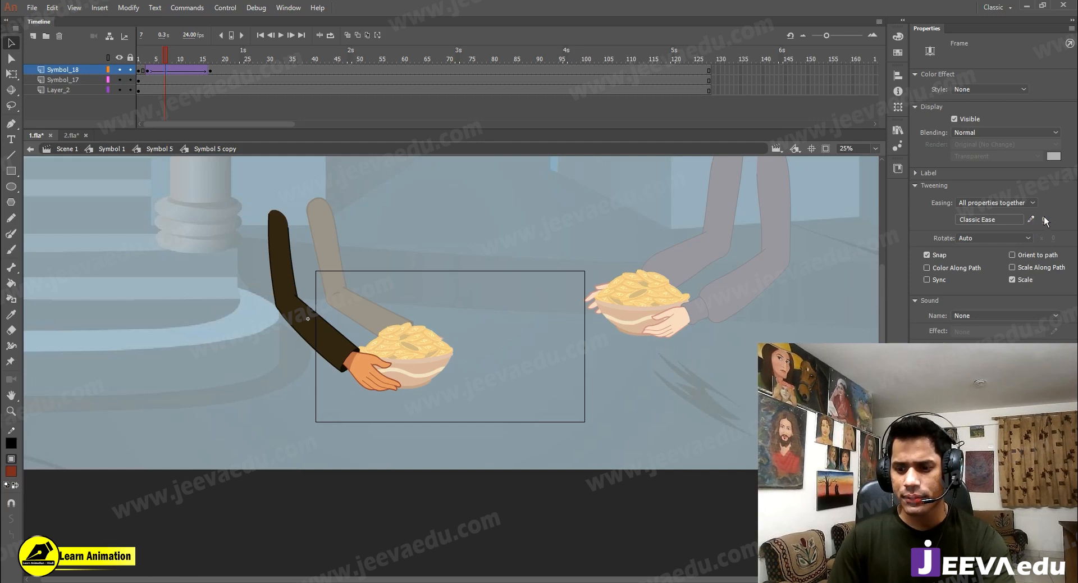
pyautogui.moveTo(1042, 219); pyautogui.dragTo(1046, 144)
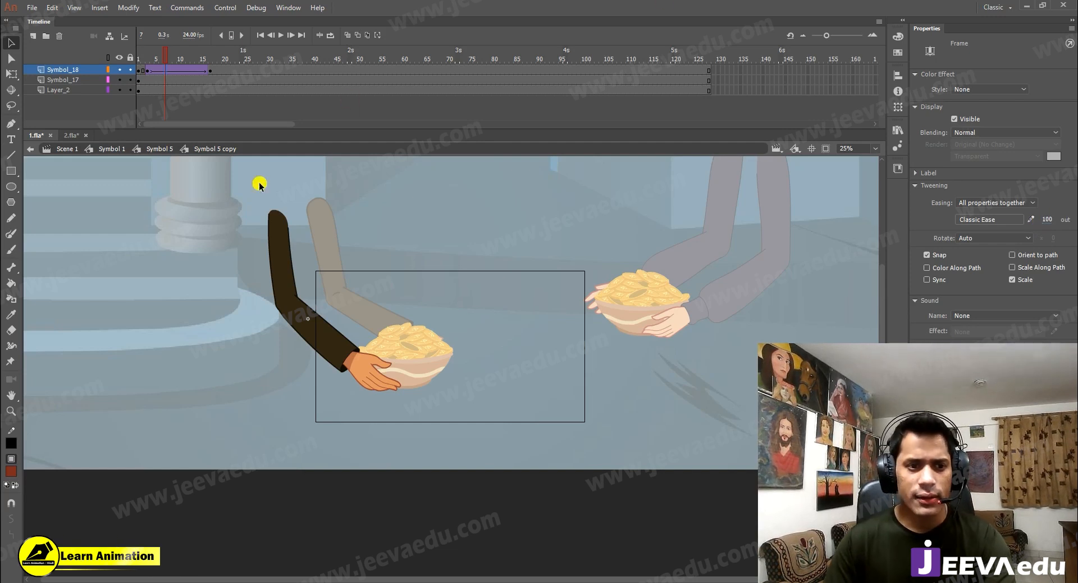
# At frame 17, rotate the front forearm downward, and rotate the whole front arm up until its hand supports the bowl.
pyautogui.click(210, 70)
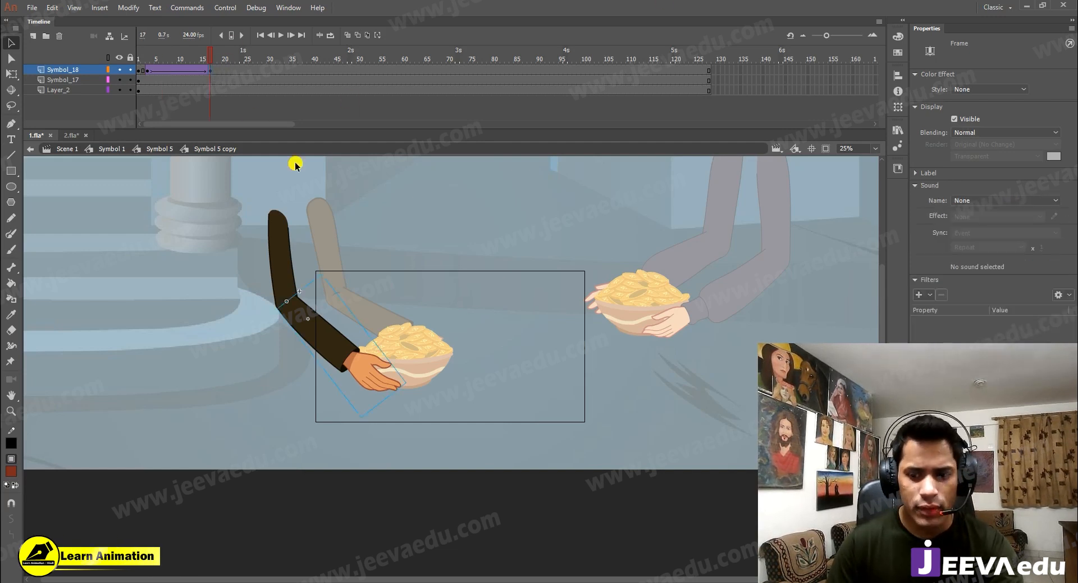
pyautogui.click(411, 385)
pyautogui.press('q')
pyautogui.moveTo(406, 392); pyautogui.dragTo(380, 453)
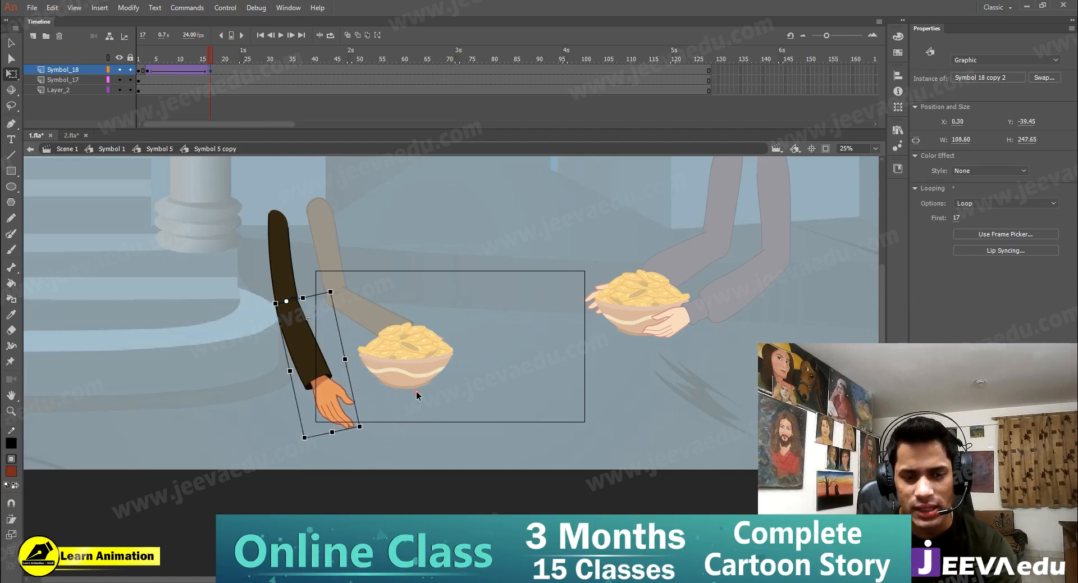
pyautogui.doubleClick(372, 426)
pyautogui.moveTo(373, 426); pyautogui.dragTo(416, 371)
pyautogui.moveTo(193, 55); pyautogui.dragTo(210, 78)
# Open the back arm's nested symbol and add keyframes at frames 3 and 17 with a classic tween on the Symbol_23 layer.
pyautogui.click(359, 309)
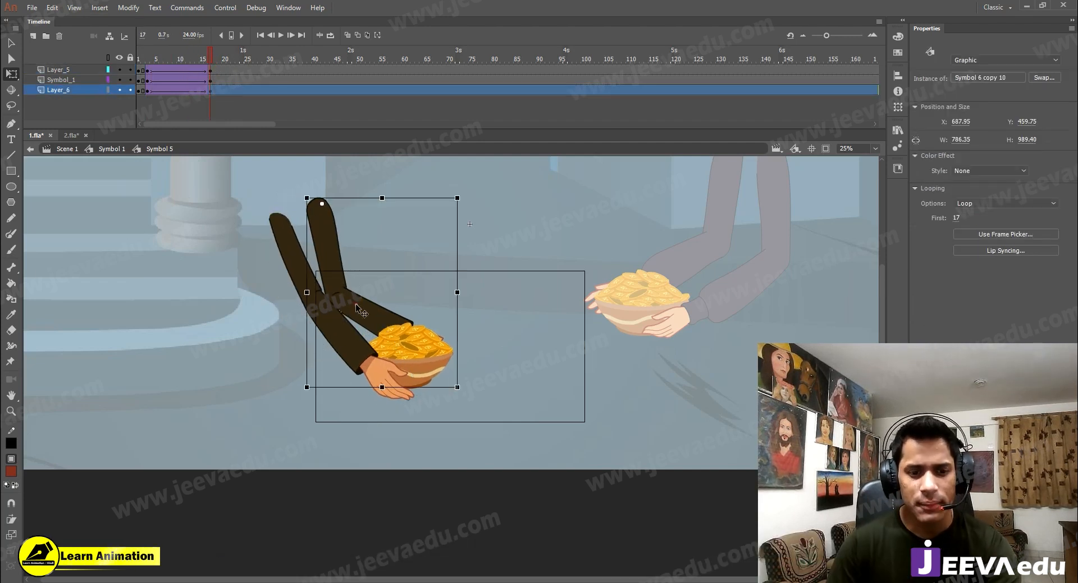
pyautogui.doubleClick(357, 306)
pyautogui.click(358, 307)
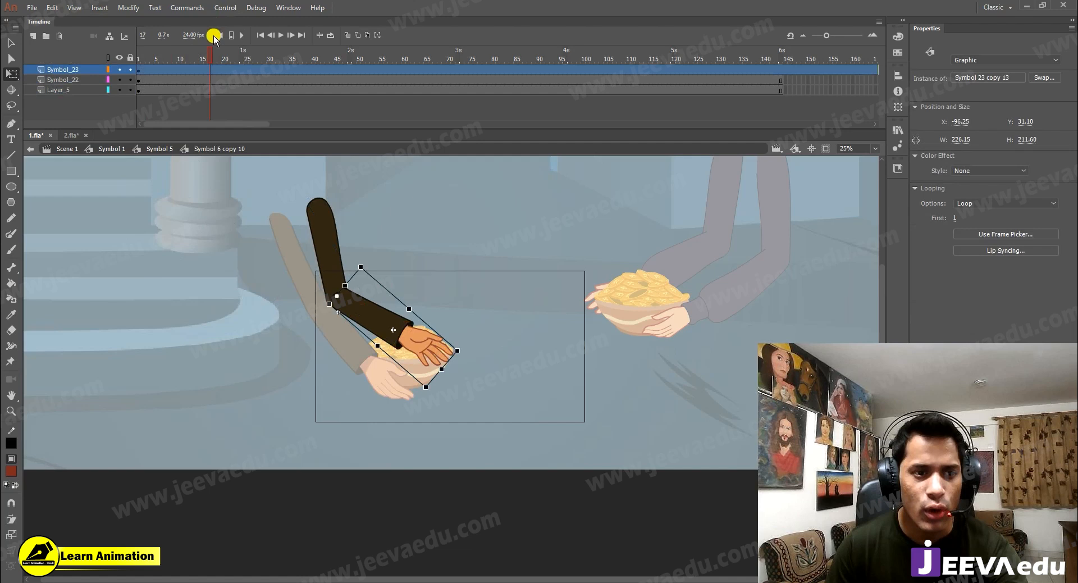
pyautogui.click(213, 72)
pyautogui.click(174, 70)
pyautogui.rightClick(173, 69)
pyautogui.click(219, 100)
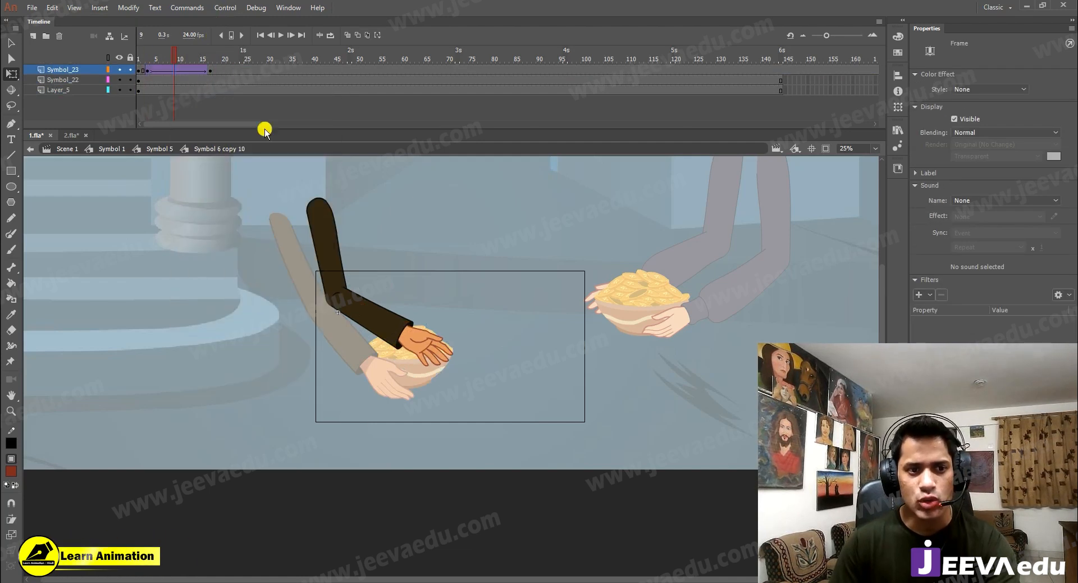
# At frame 17, rotate the back forearm downward, and rotate and shift the whole back arm so its hand sits behind the bowl.
pyautogui.click(208, 70)
pyautogui.click(396, 336)
pyautogui.click(458, 344)
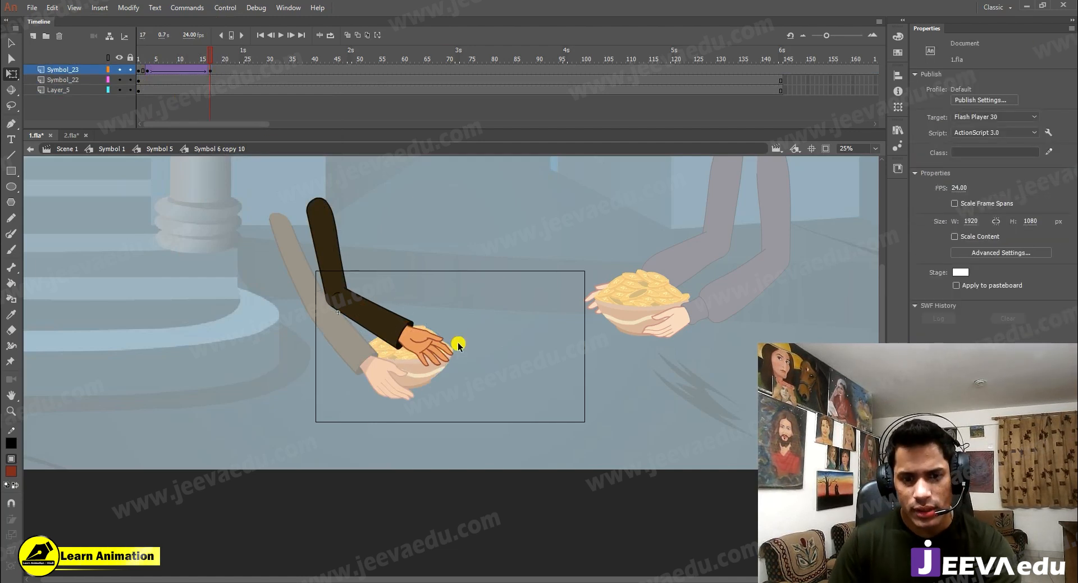
pyautogui.click(453, 345)
pyautogui.moveTo(457, 352); pyautogui.dragTo(418, 430)
pyautogui.click(346, 332)
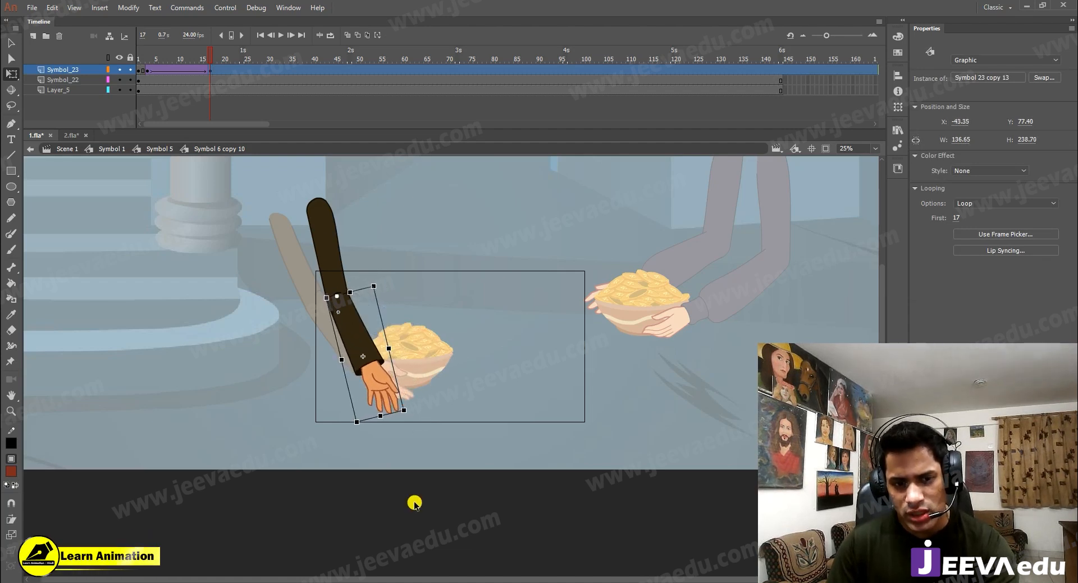
pyautogui.doubleClick(430, 434)
pyautogui.moveTo(413, 422); pyautogui.dragTo(465, 349)
pyautogui.moveTo(413, 308); pyautogui.dragTo(384, 311)
pyautogui.moveTo(153, 67); pyautogui.dragTo(204, 82)
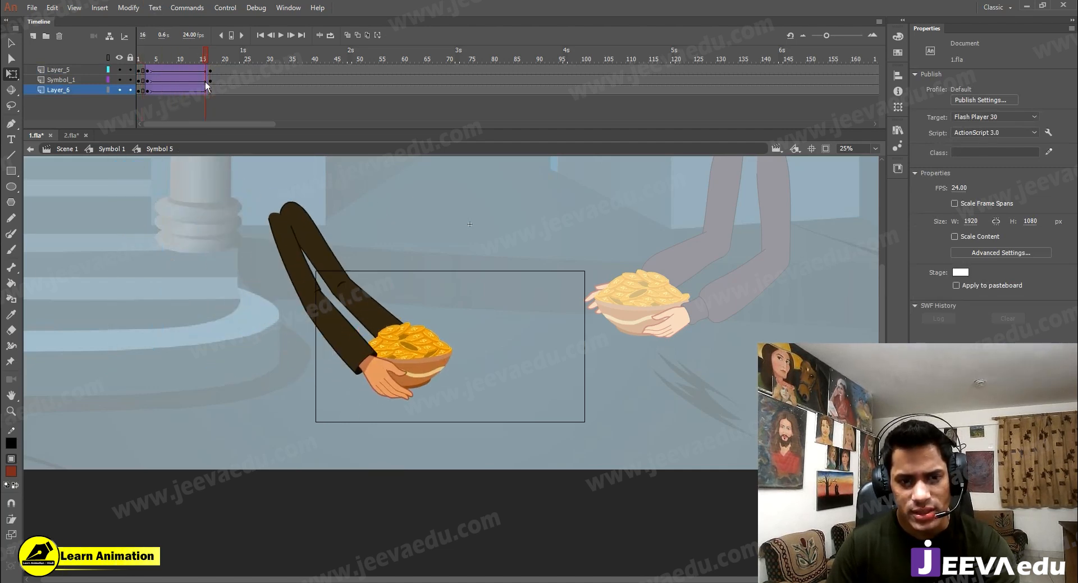
# Play back the left arms' animation in Symbol 5 to check how they carry the bowl in.
pyautogui.press('Return')
pyautogui.click(132, 82)
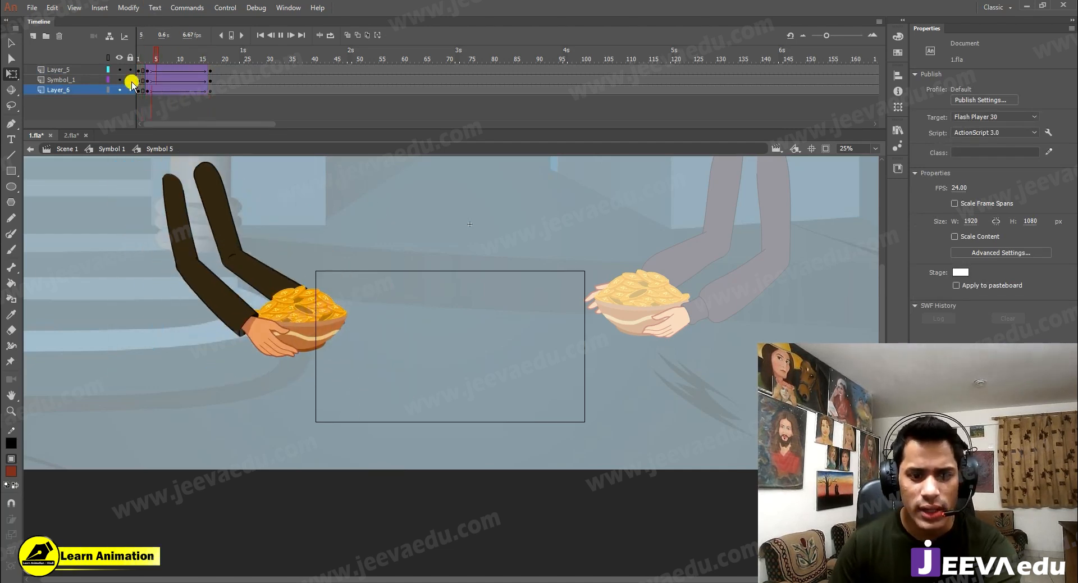
pyautogui.press('Return')
pyautogui.moveTo(210, 58); pyautogui.dragTo(116, 76)
pyautogui.press('Return')
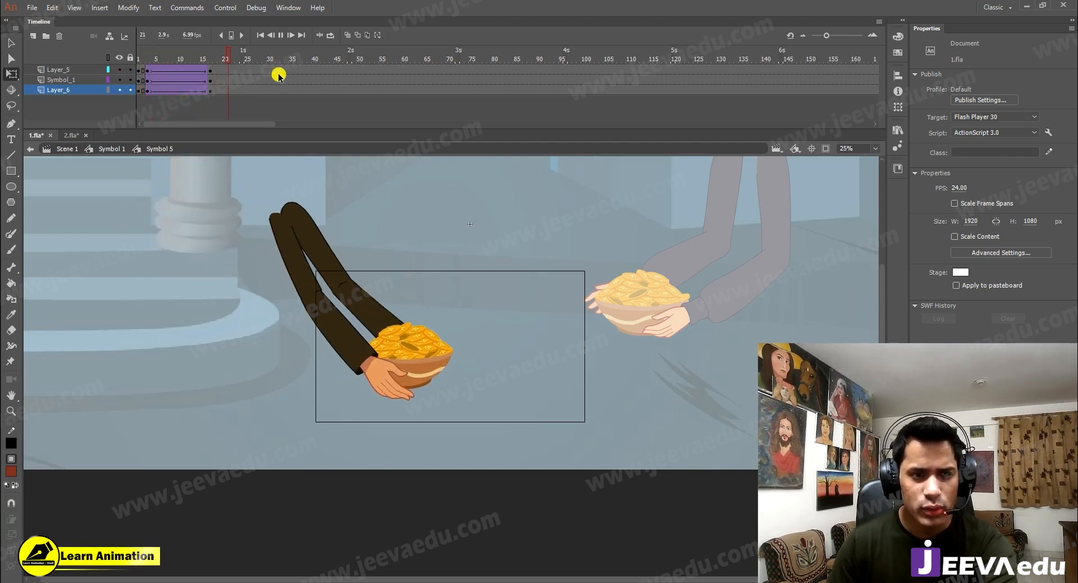
# Add keyframes at frames 24 and 40 on Layer_5 and Symbol_1, joined by a classic tween with an ease of 100.
pyautogui.click(247, 75)
pyautogui.press('F6')
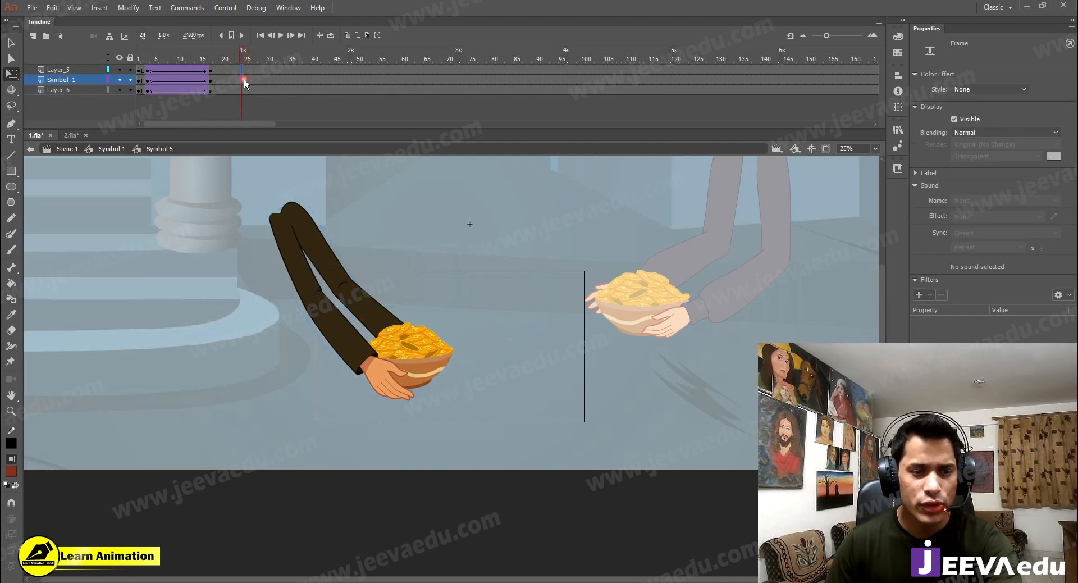
pyautogui.click(312, 74)
pyautogui.press('F6')
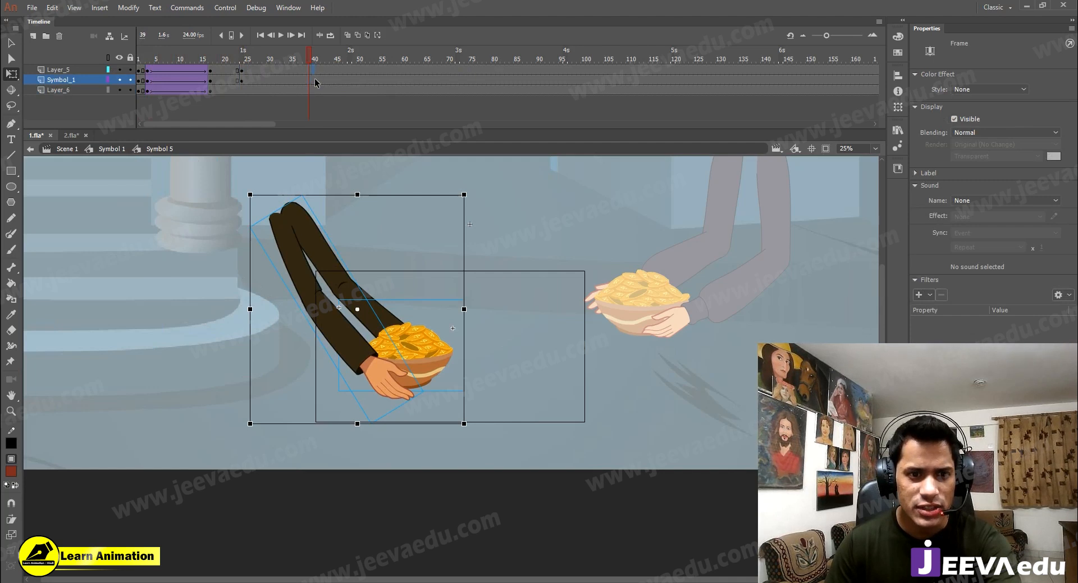
pyautogui.click(275, 78)
pyautogui.rightClick(275, 78)
pyautogui.click(320, 104)
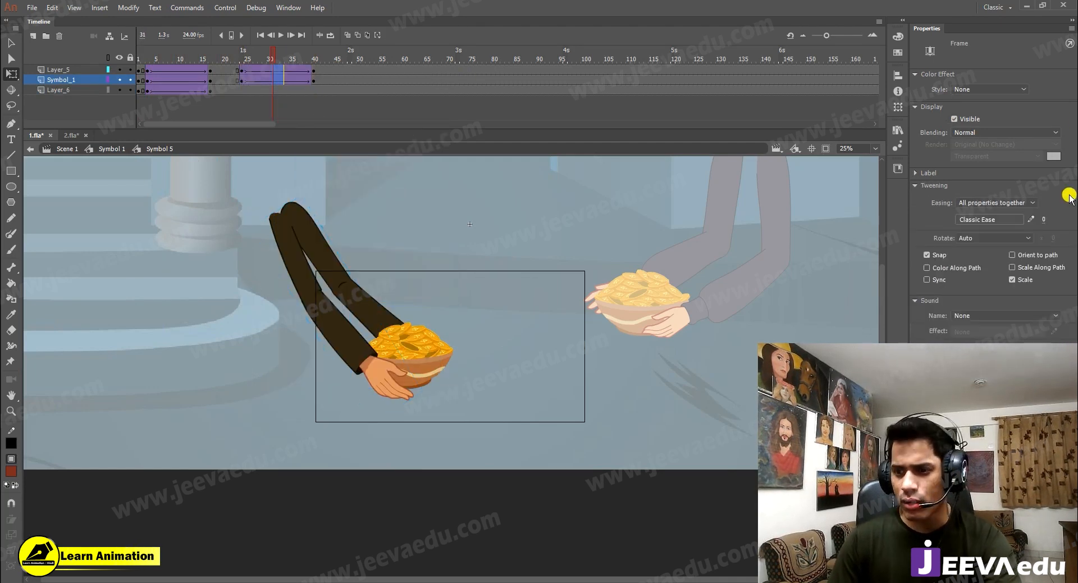
pyautogui.moveTo(1042, 220); pyautogui.dragTo(1039, 176)
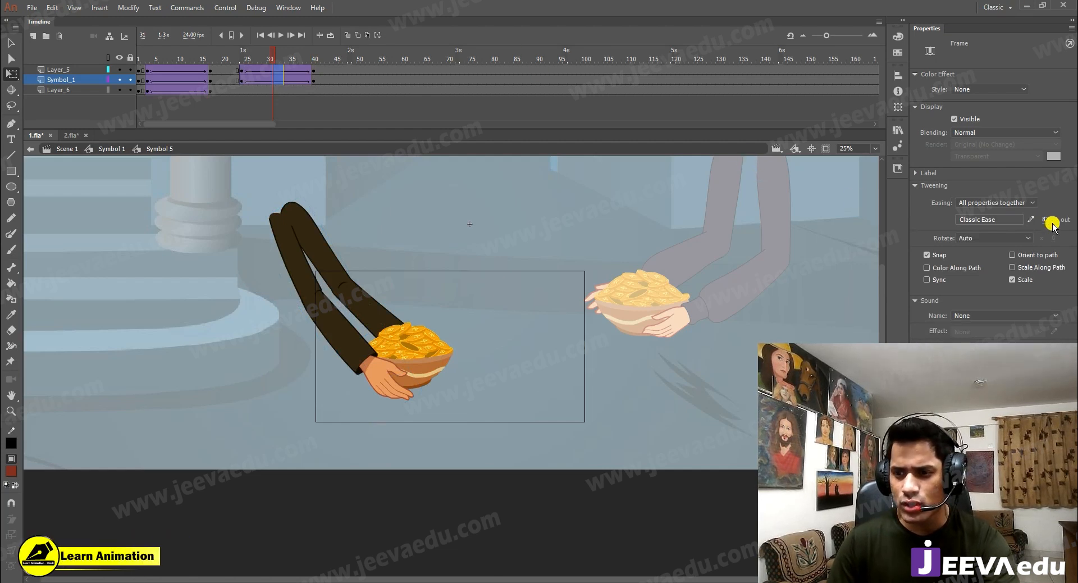
# Add keyframes at frames 24 and 40 on Layer_6 and create a classic tween between them.
pyautogui.click(324, 84)
pyautogui.click(357, 337)
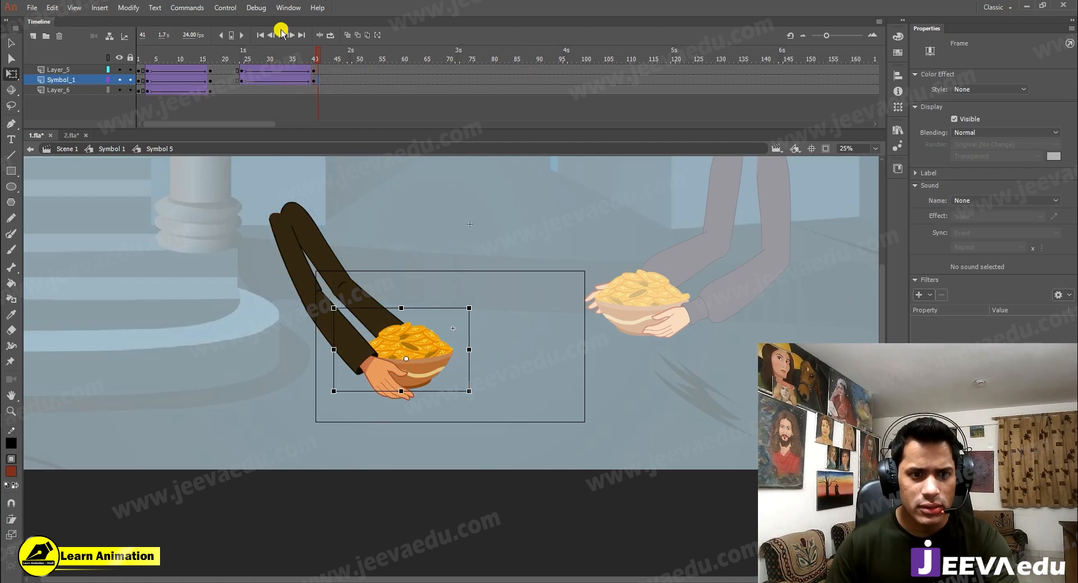
pyautogui.click(308, 91)
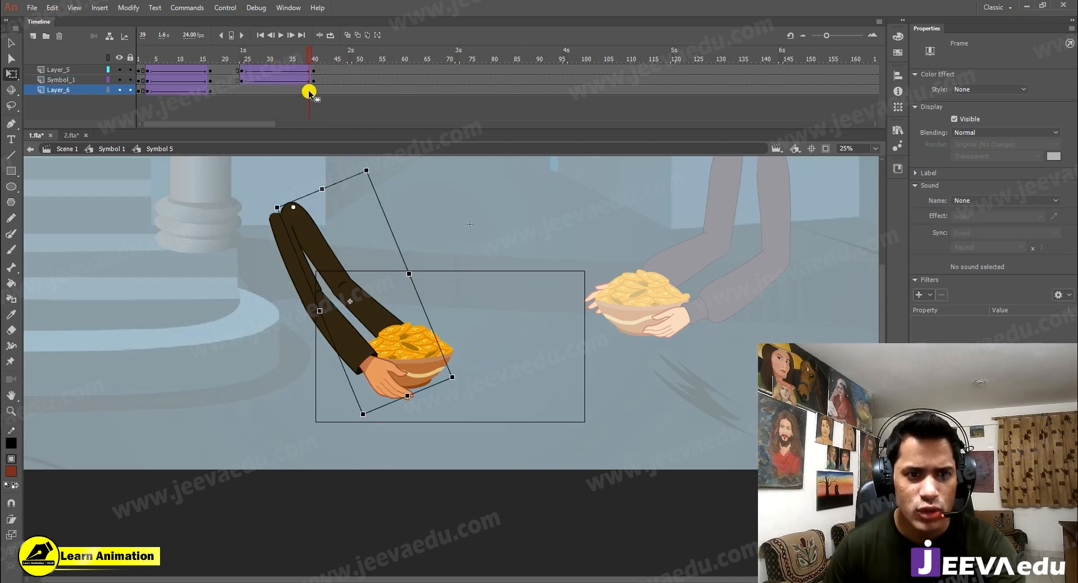
pyautogui.click(237, 90)
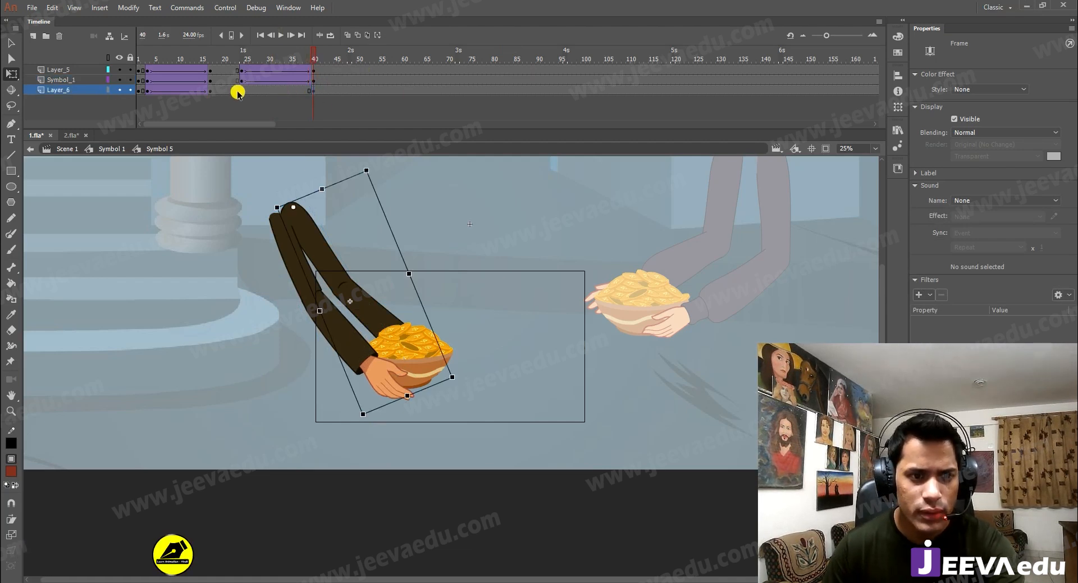
pyautogui.click(243, 92)
pyautogui.rightClick(268, 91)
pyautogui.click(297, 123)
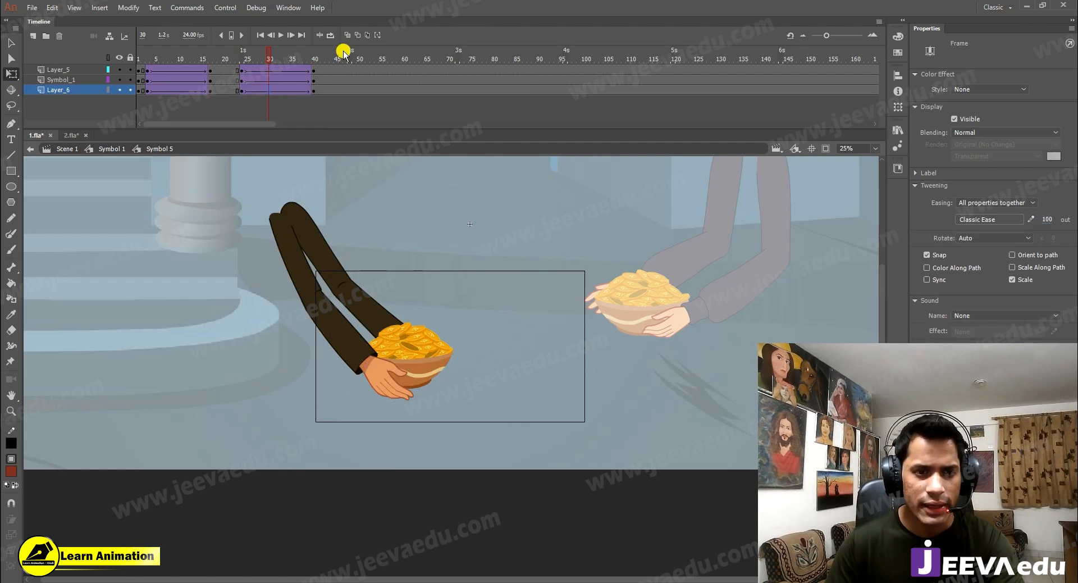
# At the end of the second tween, pull both left arms up and away from the bowl and spread them slightly apart.
pyautogui.click(317, 91)
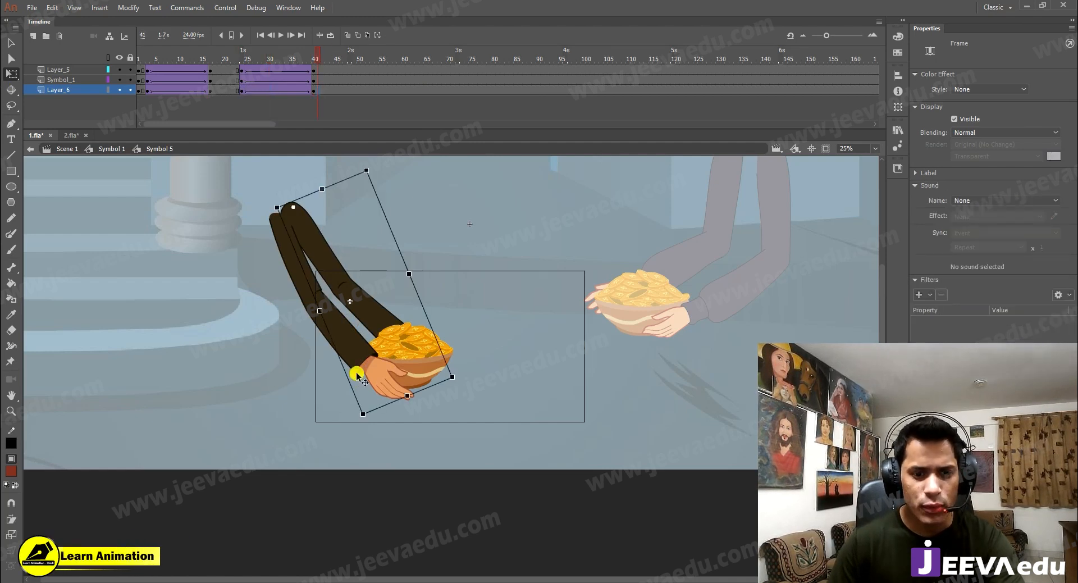
pyautogui.click(345, 339)
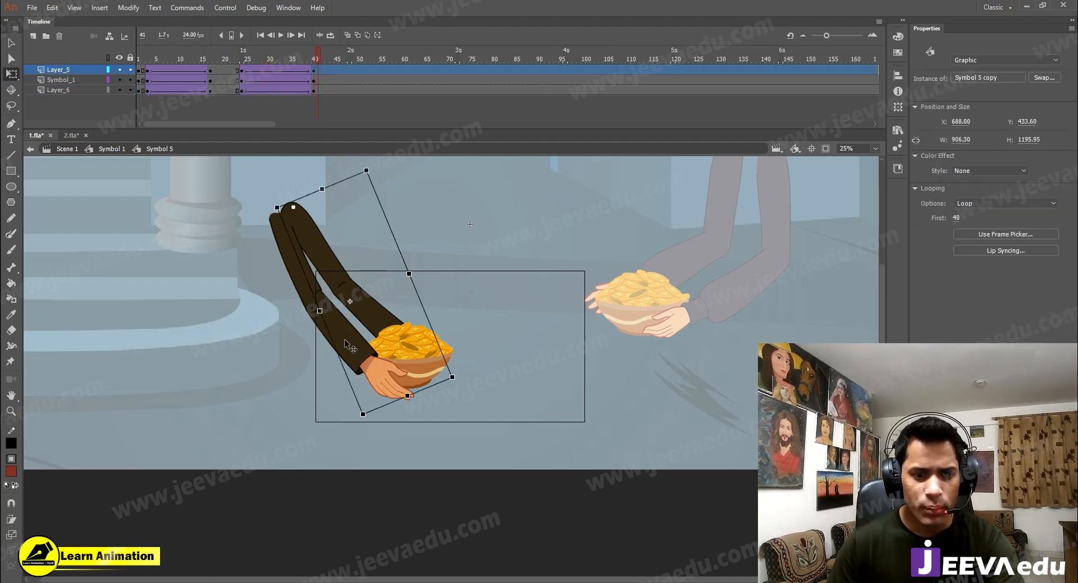
pyautogui.keyDown('shift'); pyautogui.click(349, 300); pyautogui.keyUp('shift')
pyautogui.moveTo(349, 349); pyautogui.dragTo(247, 245)
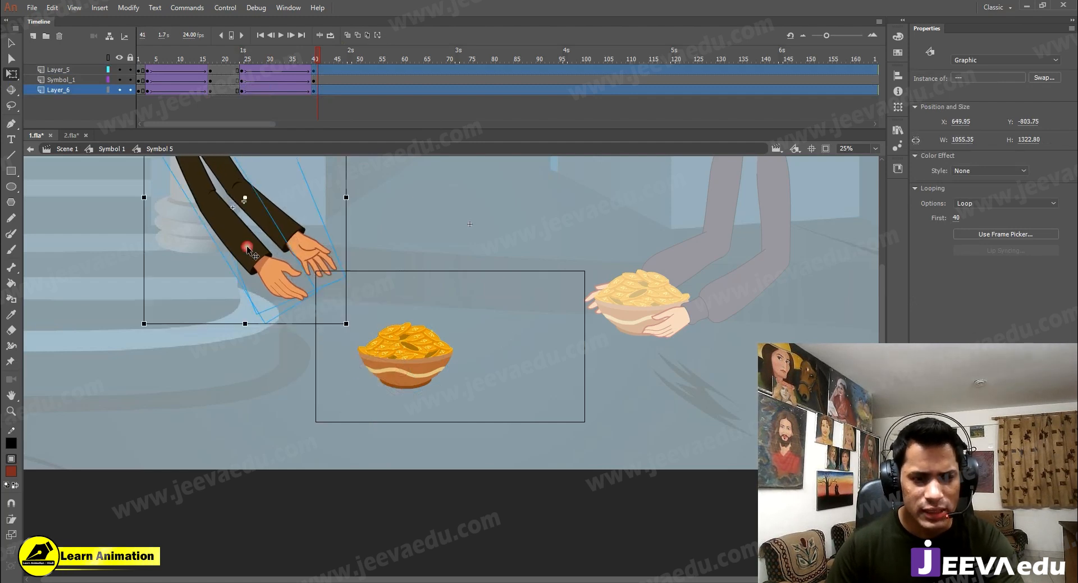
pyautogui.click(247, 294)
pyautogui.moveTo(274, 269); pyautogui.dragTo(241, 317)
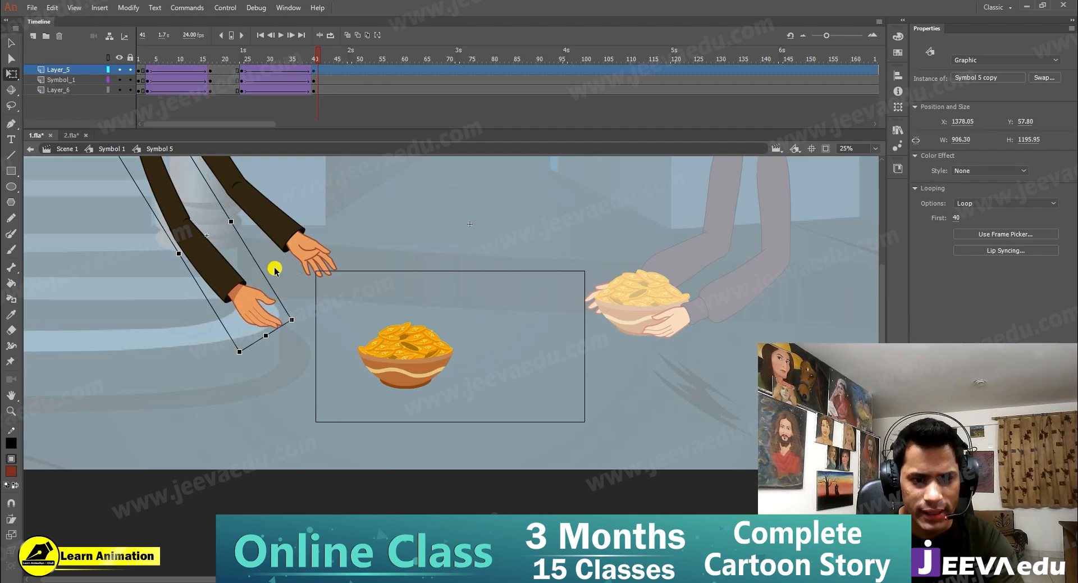
pyautogui.moveTo(301, 246); pyautogui.dragTo(304, 235)
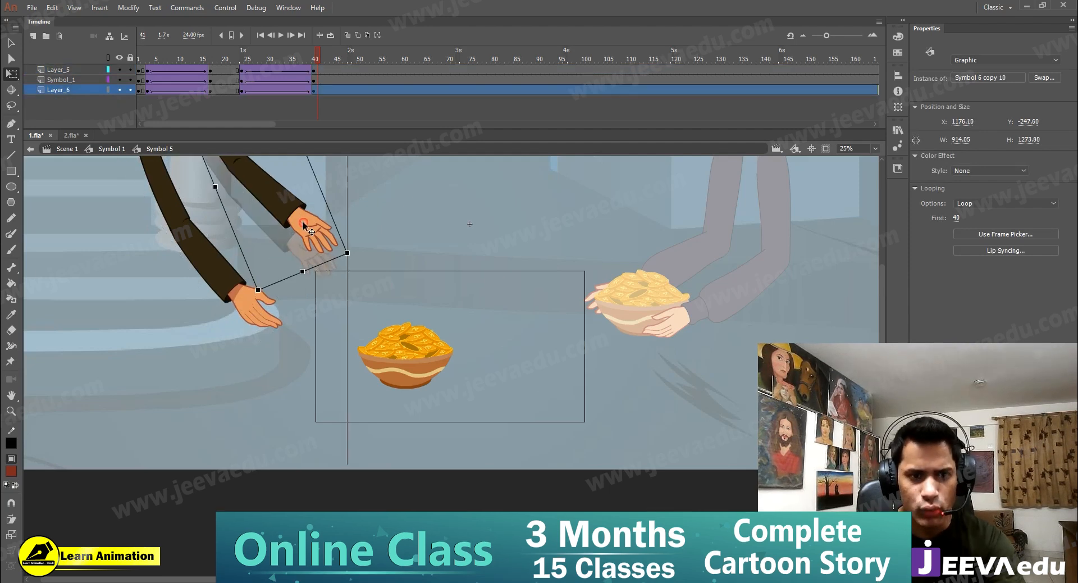
# Play back the left arms' release and withdrawal from the bowl.
pyautogui.moveTo(308, 54); pyautogui.dragTo(232, 68)
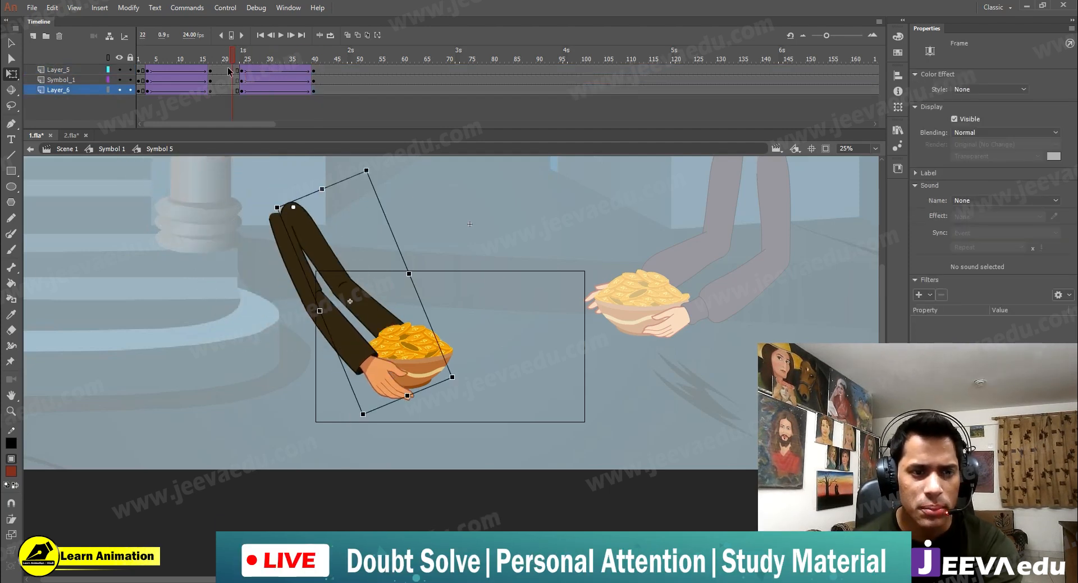
pyautogui.press('Return')
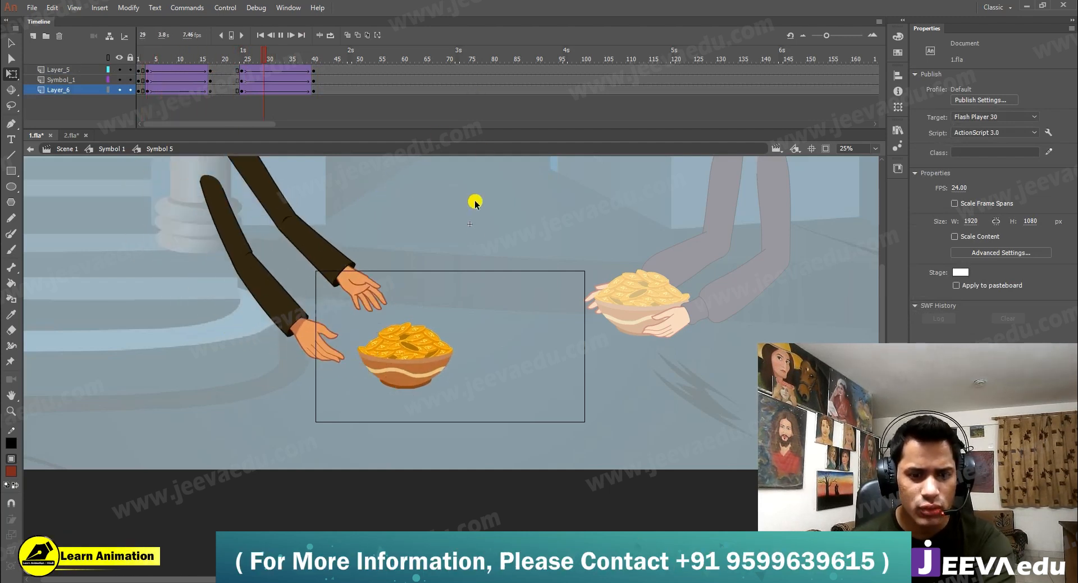
pyautogui.press('Return')
pyautogui.click(339, 56)
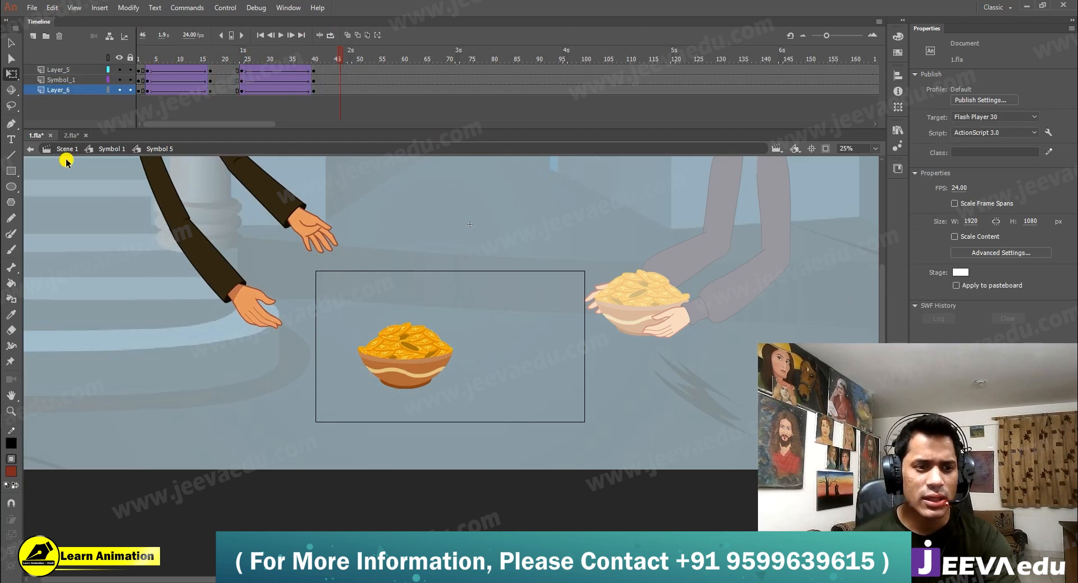
# Return to Symbol 1, hide Layer_1, and play the second shot to check the left arms' timing.
pyautogui.hotkey('ctrl', 'e')
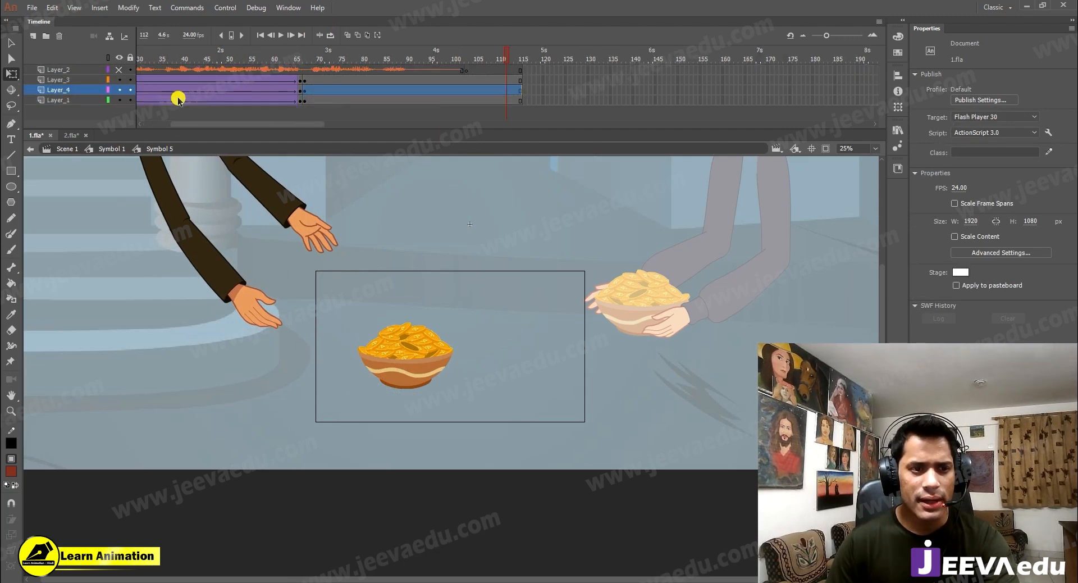
pyautogui.click(119, 100)
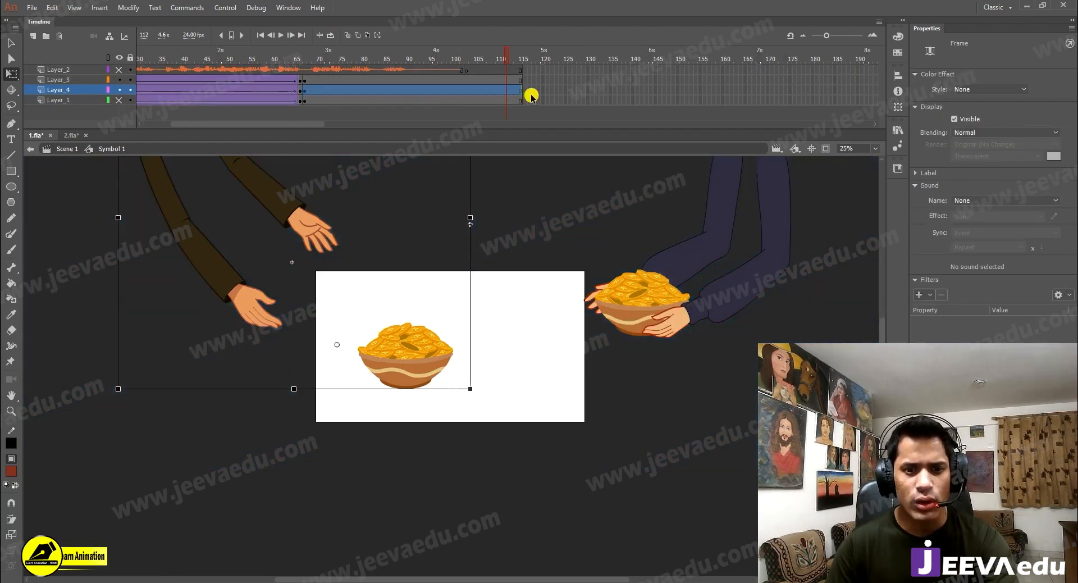
pyautogui.click(495, 90)
pyautogui.moveTo(469, 51); pyautogui.dragTo(307, 88)
pyautogui.press('Return')
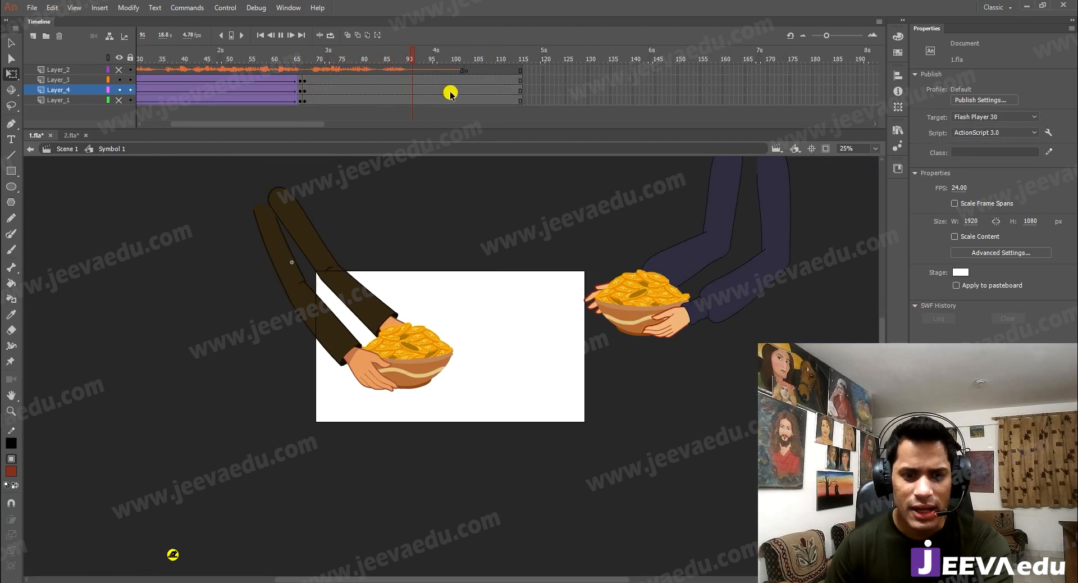
pyautogui.press('Return')
# Reopen the left arms' symbol and shorten the hold by four frames so the withdrawal tween starts at frame 20.
pyautogui.doubleClick(405, 365)
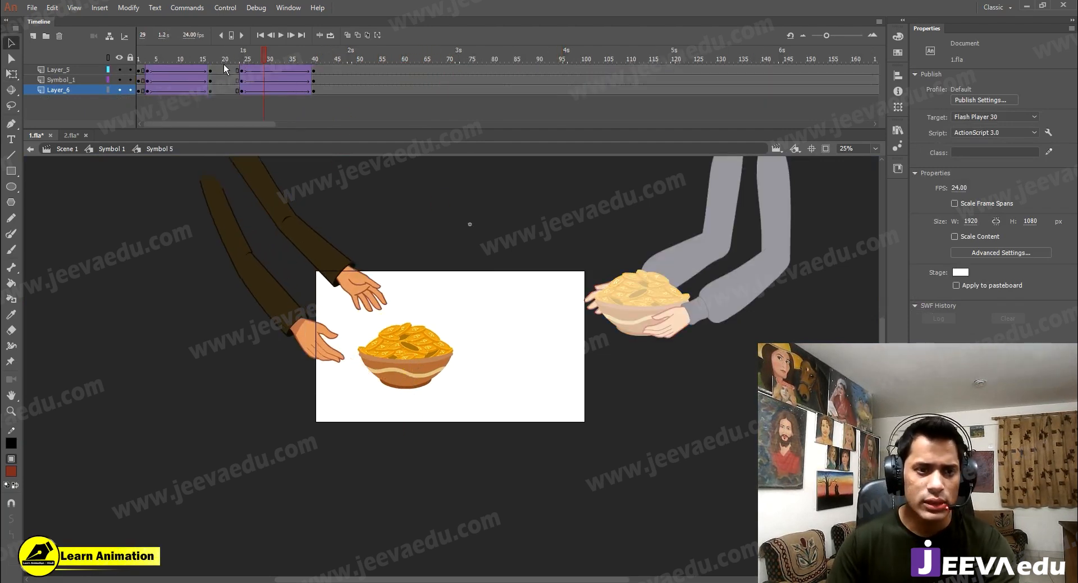
pyautogui.click(216, 66)
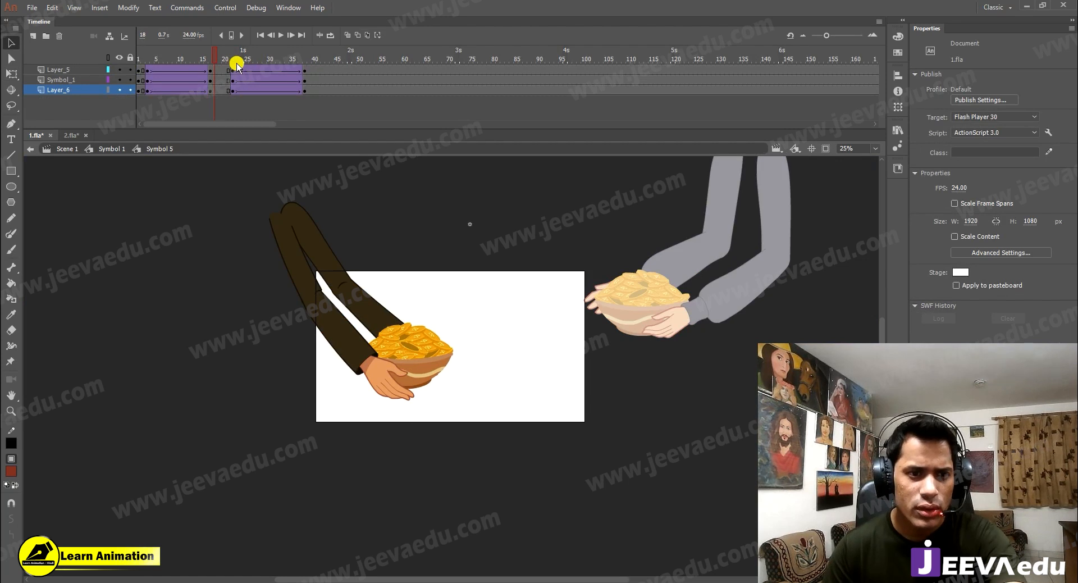
pyautogui.moveTo(222, 56); pyautogui.dragTo(254, 56)
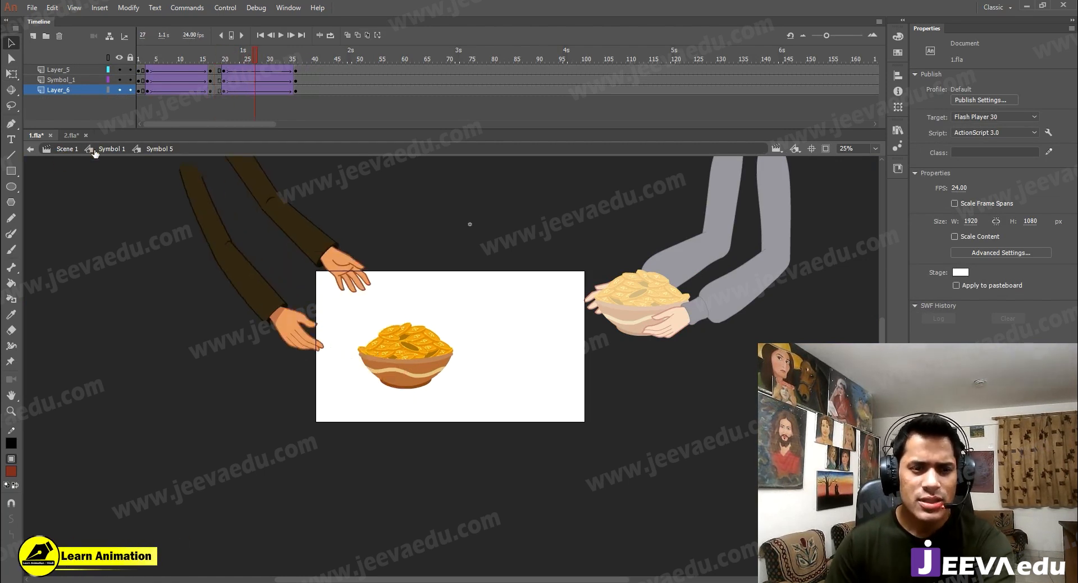
# From frame 67 of Symbol 1, open the right arms' nested symbol and add keyframes at frame 3 on all three layers.
pyautogui.moveTo(393, 76)
pyautogui.mouseDown()
pyautogui.moveTo(531, 80)
pyautogui.moveTo(380, 101)
pyautogui.moveTo(397, 99)
pyautogui.moveTo(391, 87)
pyautogui.mouseUp()
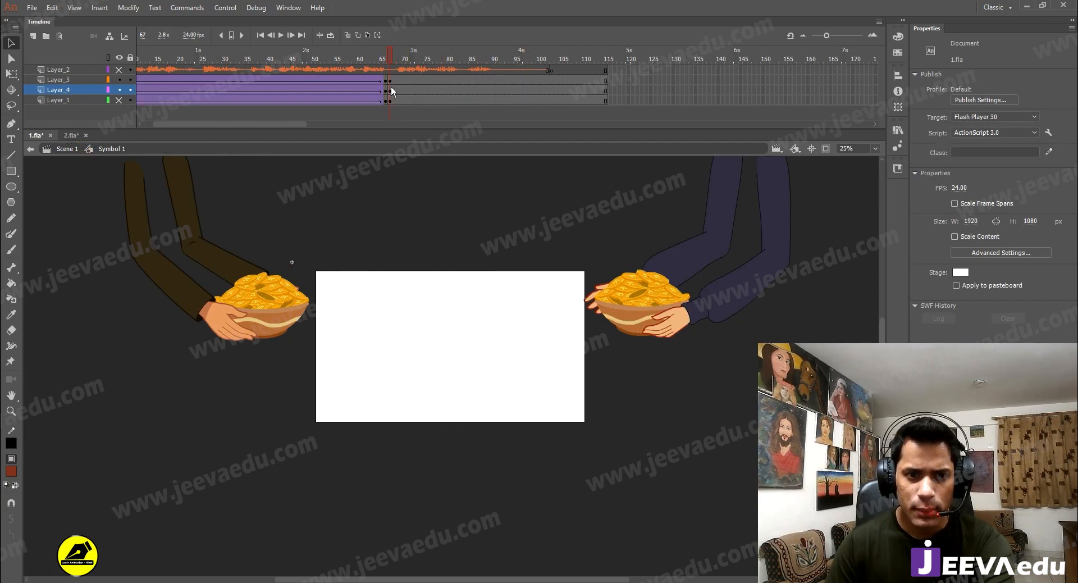
pyautogui.click(675, 324)
pyautogui.doubleClick(676, 325)
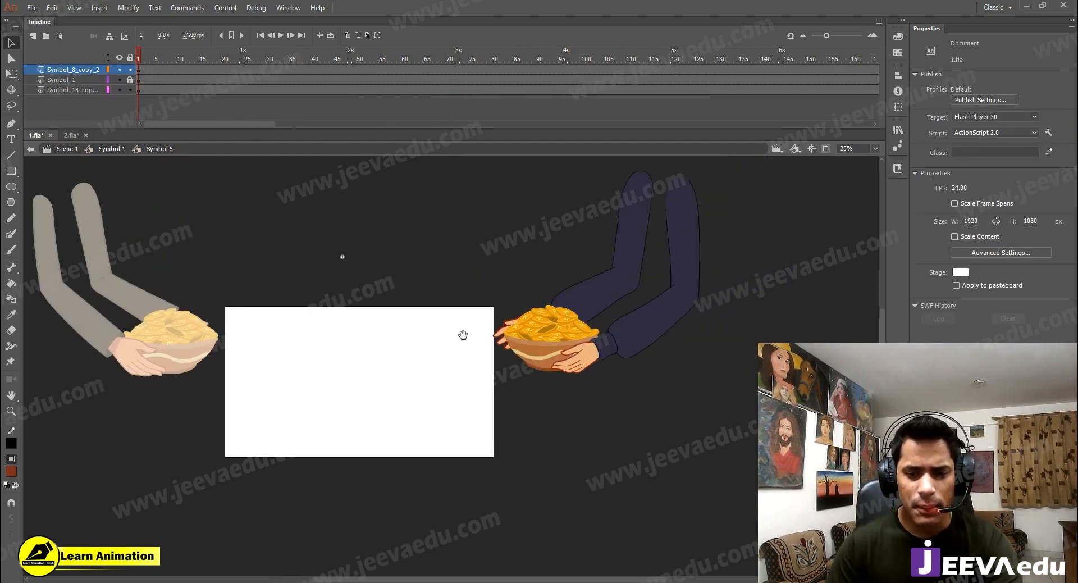
pyautogui.moveTo(463, 335); pyautogui.dragTo(438, 341)
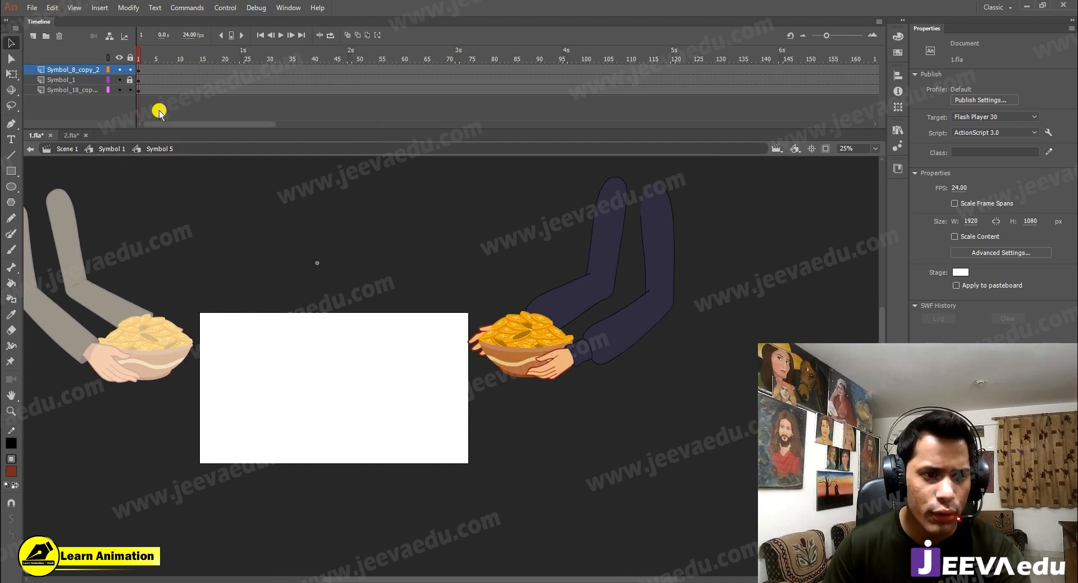
pyautogui.press('F6')
pyautogui.click(147, 79)
pyautogui.press('F6')
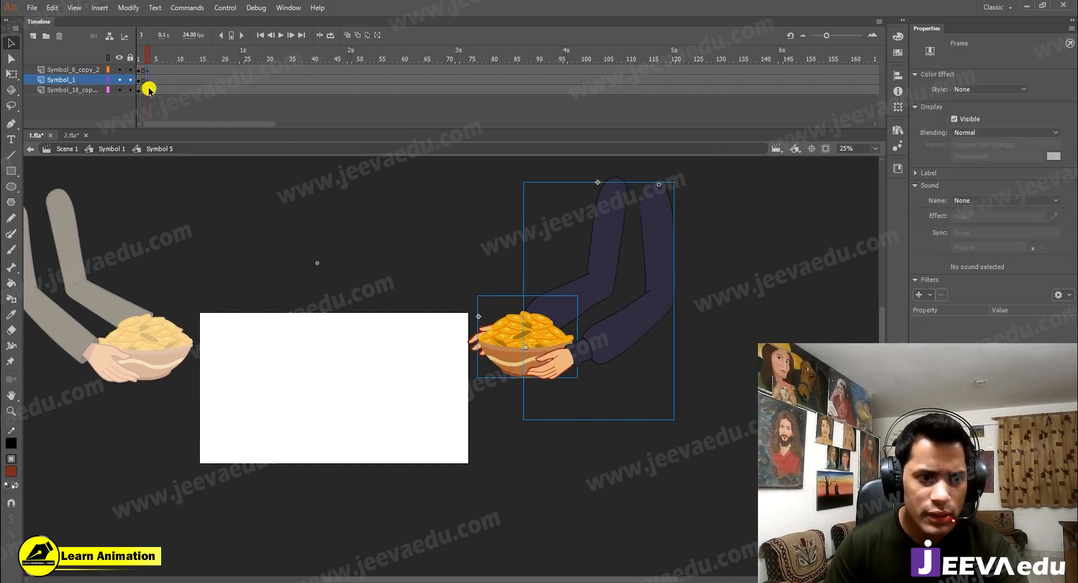
pyautogui.click(149, 91)
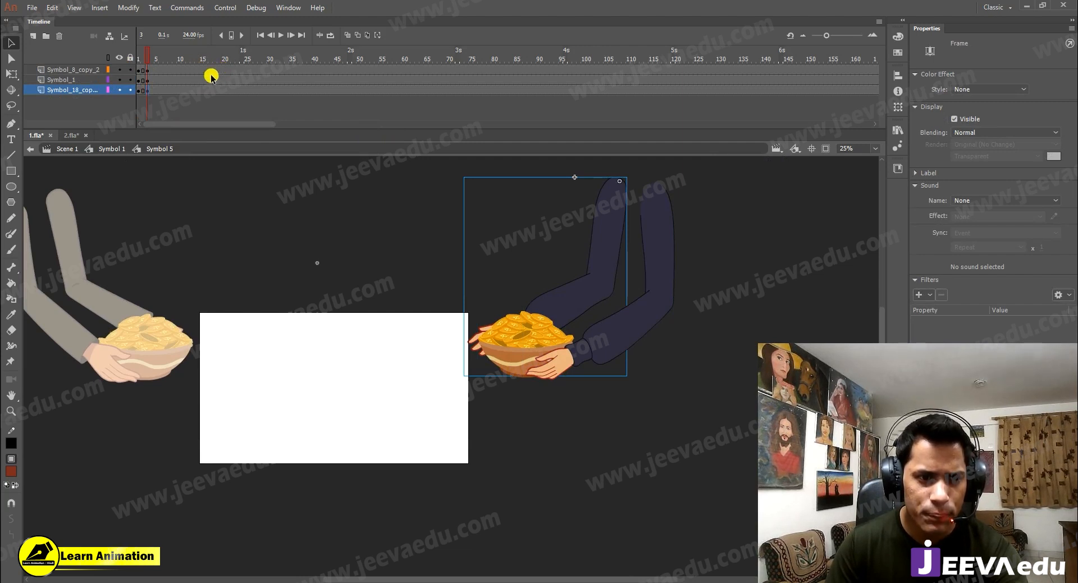
# Add keyframes at frame 18 on all three layers of the right arms' symbol and create eased classic tweens from frame 3.
pyautogui.moveTo(215, 81); pyautogui.dragTo(188, 95)
pyautogui.rightClick(193, 87)
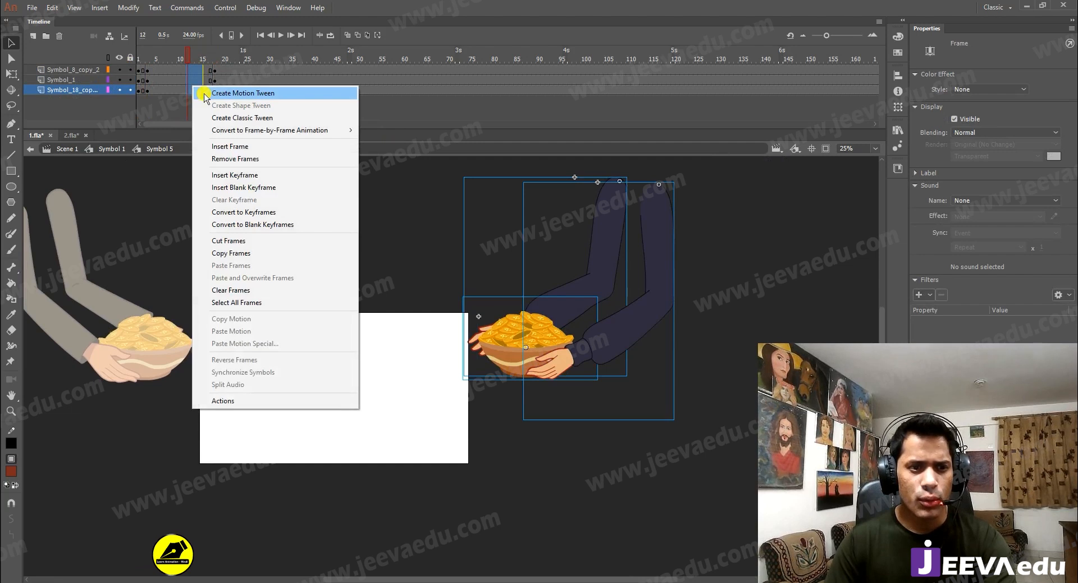
pyautogui.click(225, 118)
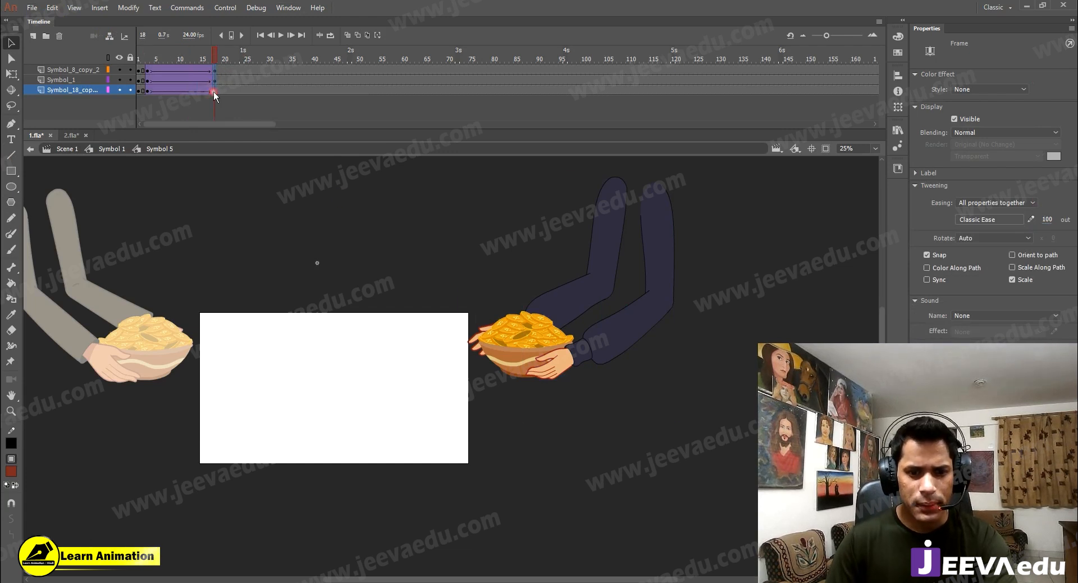
# At frame 18, move the right arms and their bowl together down and left into the stage.
pyautogui.moveTo(214, 92); pyautogui.dragTo(214, 93)
pyautogui.moveTo(546, 361); pyautogui.dragTo(403, 408)
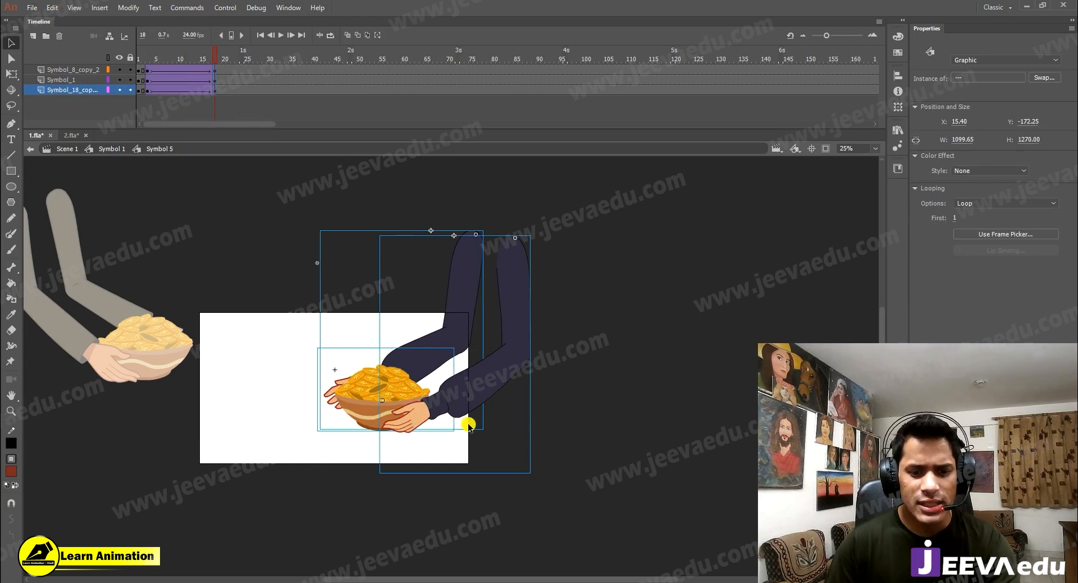
pyautogui.click(372, 208)
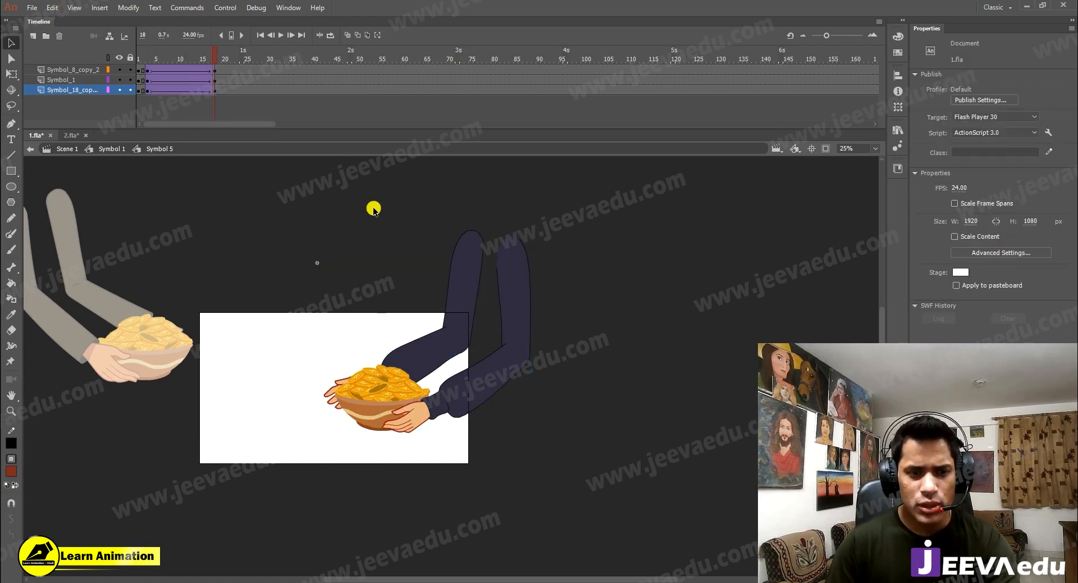
# Open the right arms' rear-arm symbol, add forearm-layer keyframes at frames 3 and 18, and tween them with a classic ease-out of 99.
pyautogui.doubleClick(435, 357)
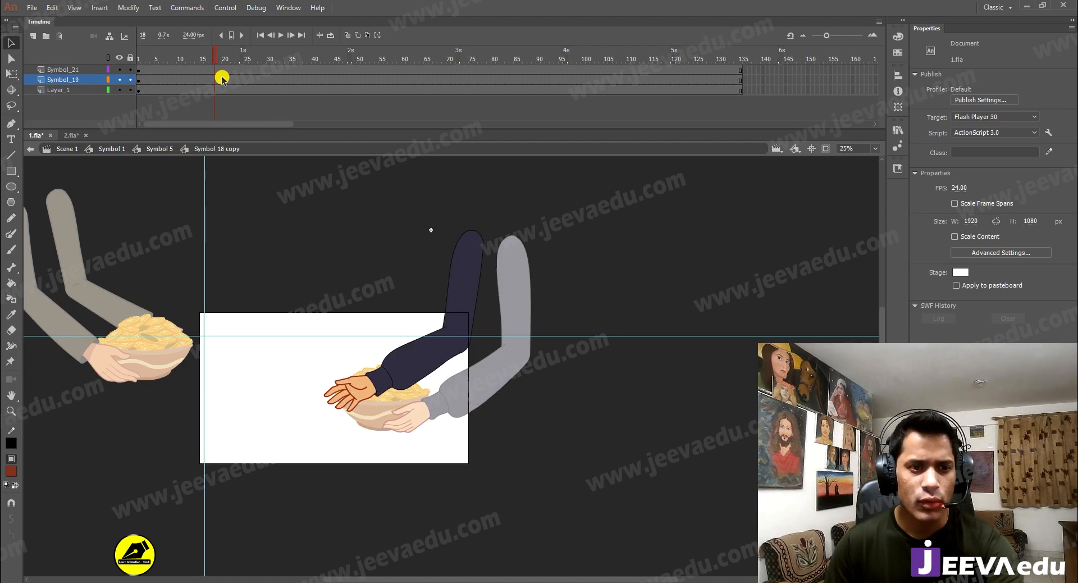
pyautogui.click(215, 69)
pyautogui.press('F6')
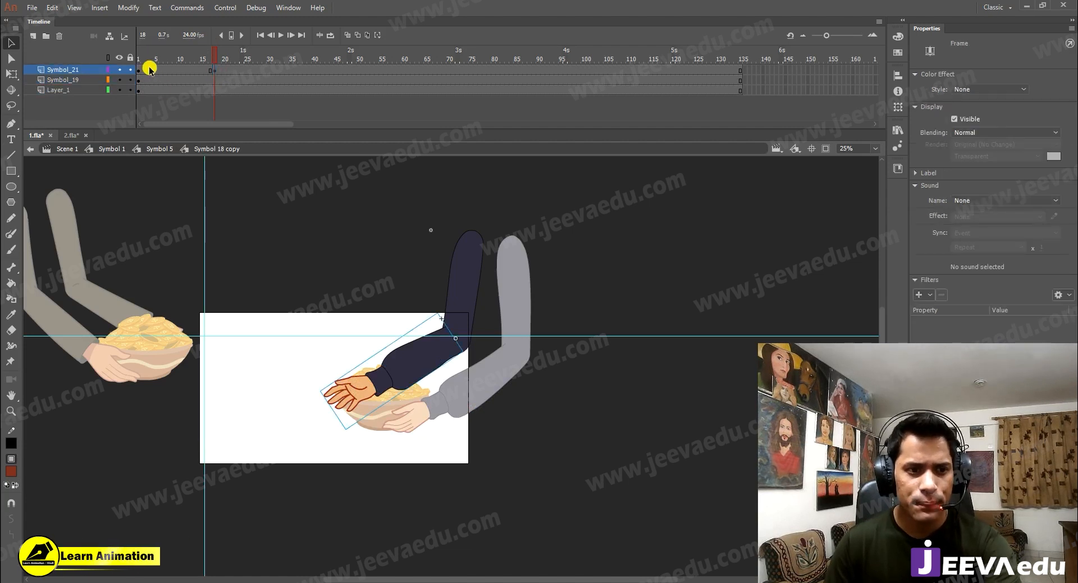
pyautogui.click(148, 70)
pyautogui.rightClick(177, 70)
pyautogui.click(236, 100)
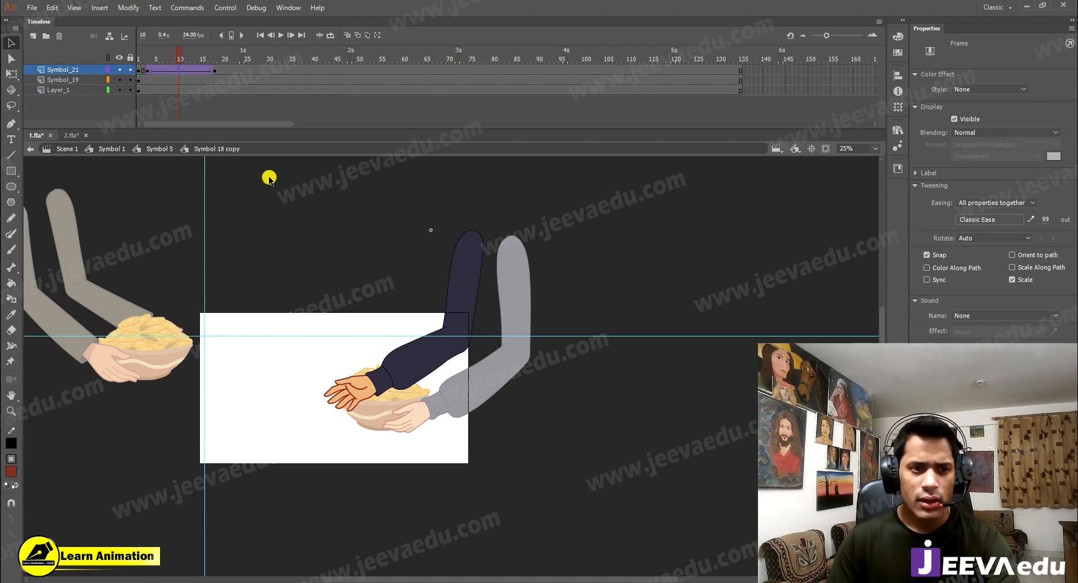
# At frame 18, rotate the rear arm's forearm about the elbow until it hangs nearly straight down.
pyautogui.click(214, 71)
pyautogui.click(374, 396)
pyautogui.press('q')
pyautogui.moveTo(344, 425); pyautogui.dragTo(452, 462)
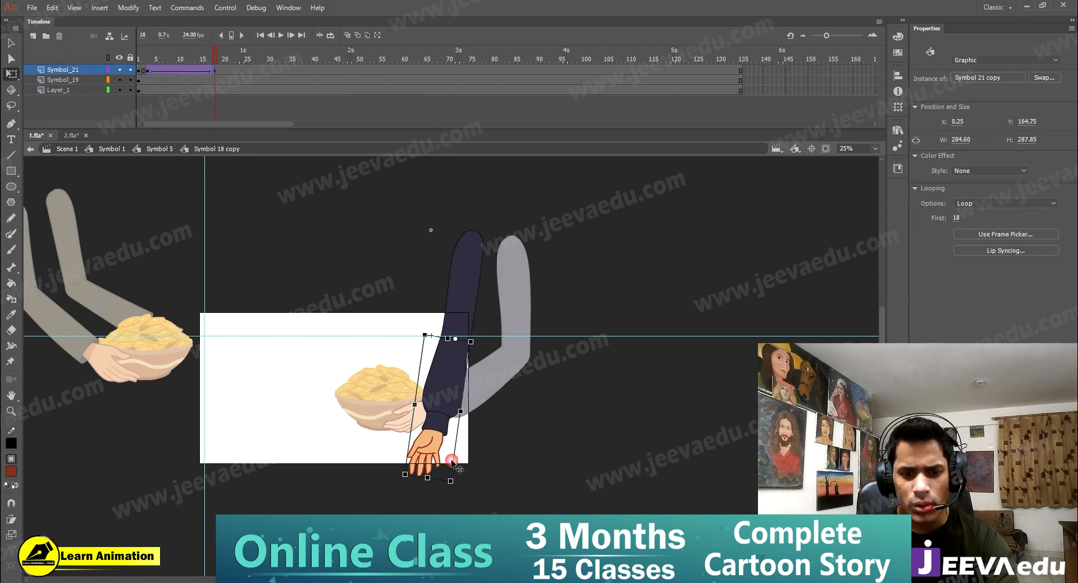
# Back in Symbol 5, rotate the whole rear arm about its shoulder and reposition it so the hand sits behind the bowl.
pyautogui.doubleClick(321, 327)
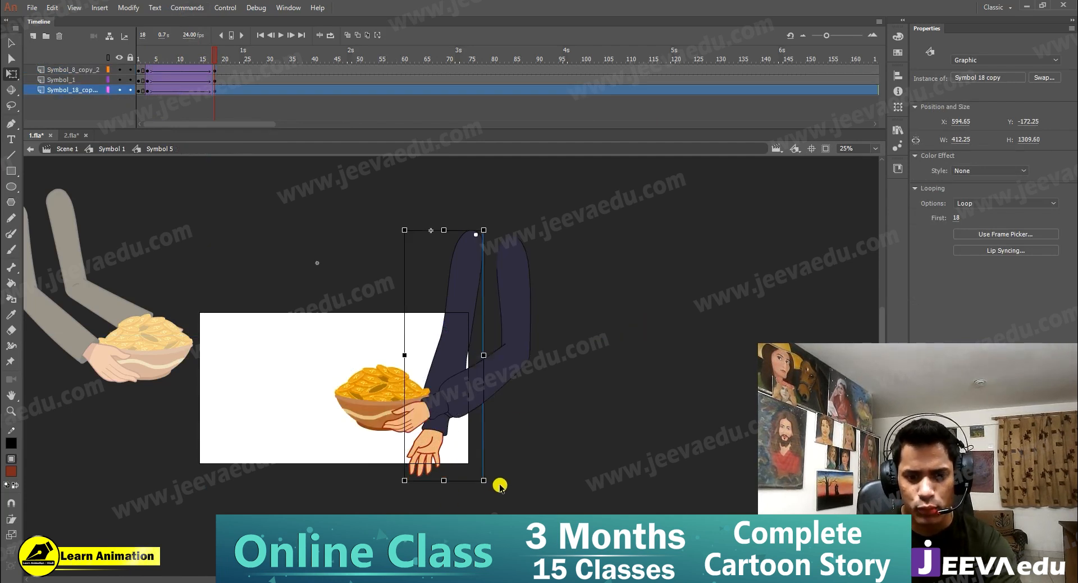
pyautogui.moveTo(493, 481); pyautogui.dragTo(383, 453)
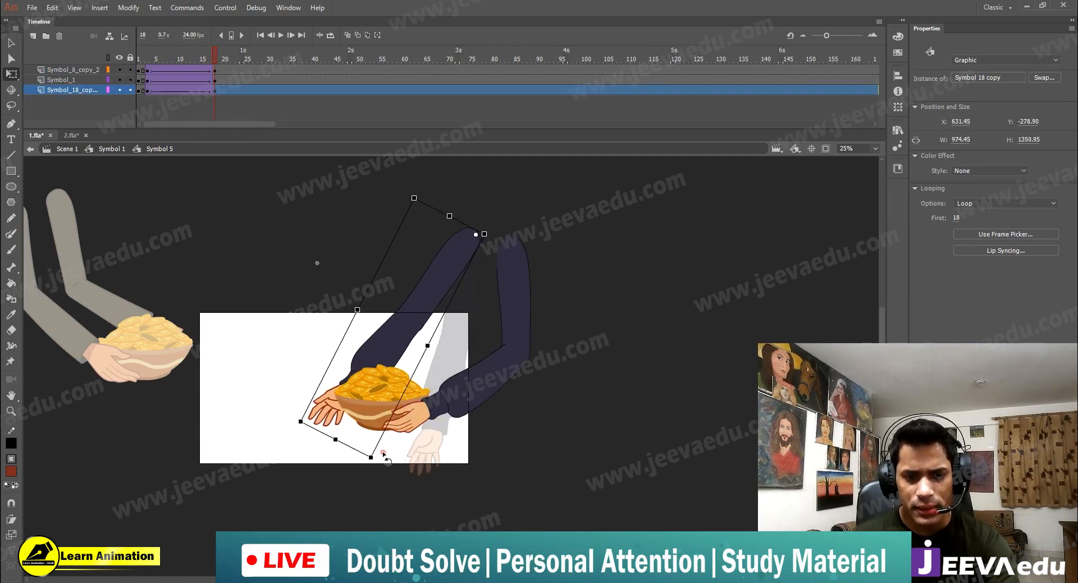
pyautogui.moveTo(384, 363); pyautogui.dragTo(430, 343)
# Open the right arms' front-arm symbol, key the Symbol_15 layer at frames 3 and 18, and create an eased classic tween between them.
pyautogui.doubleClick(486, 389)
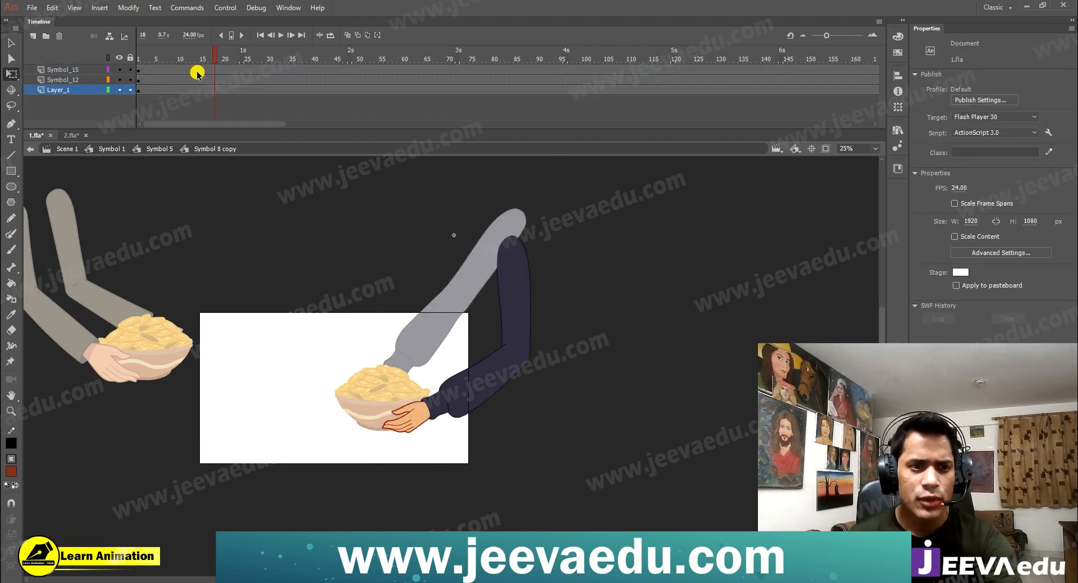
pyautogui.click(216, 69)
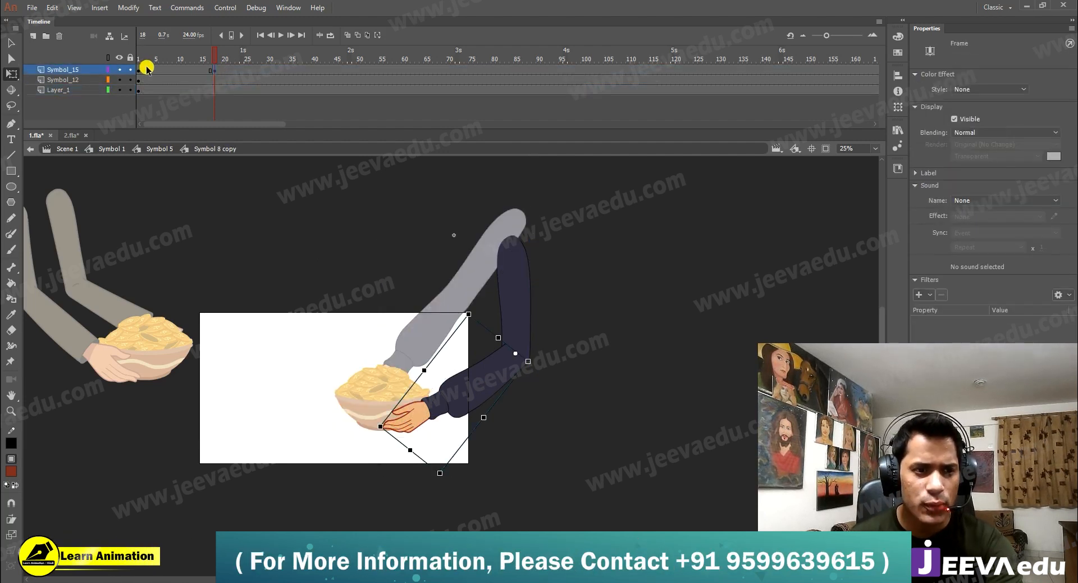
pyautogui.rightClick(190, 70)
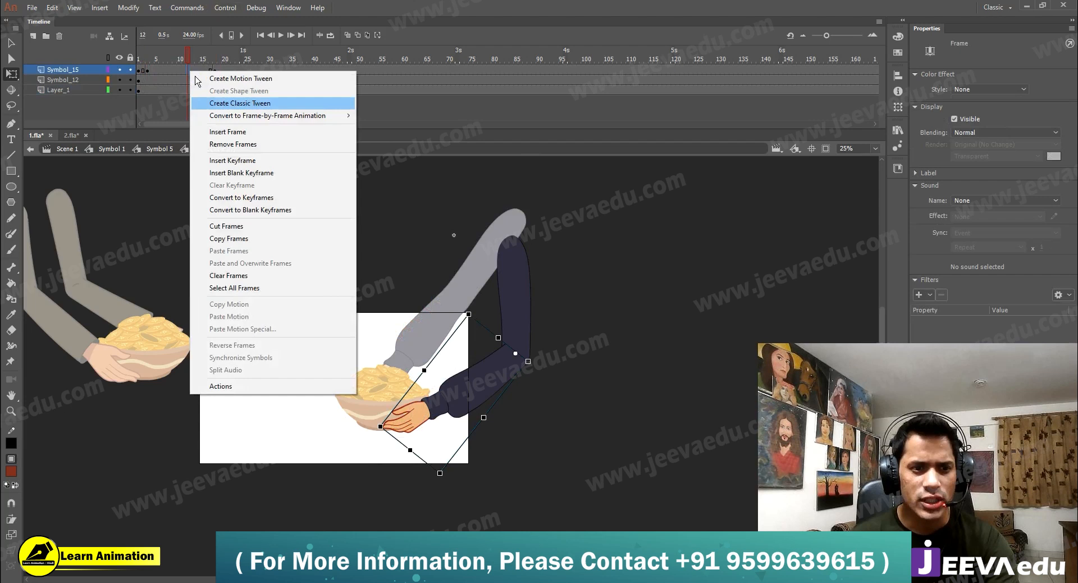
pyautogui.click(230, 103)
pyautogui.moveTo(1043, 219); pyautogui.dragTo(1037, 147)
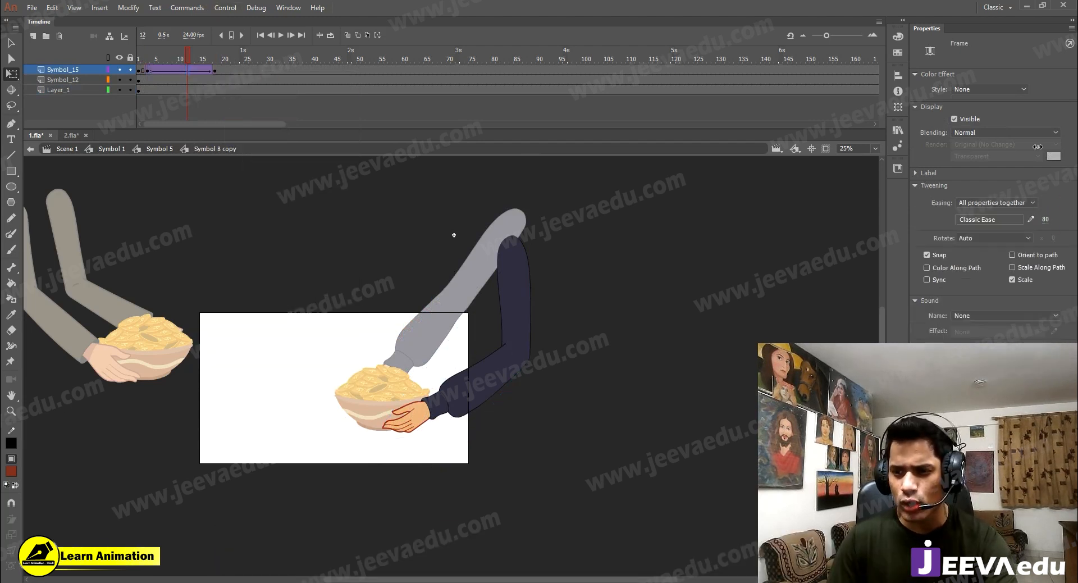
# At frame 18, rotate the front arm's forearm about the elbow to straighten the arm, and return to Symbol 5.
pyautogui.click(216, 71)
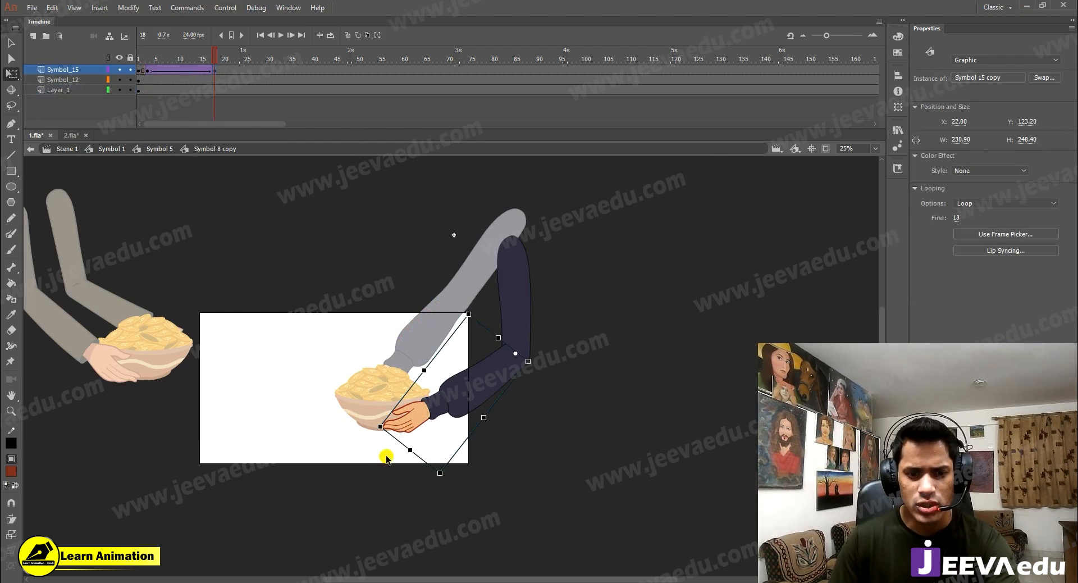
pyautogui.moveTo(385, 457); pyautogui.dragTo(468, 554)
pyautogui.doubleClick(577, 495)
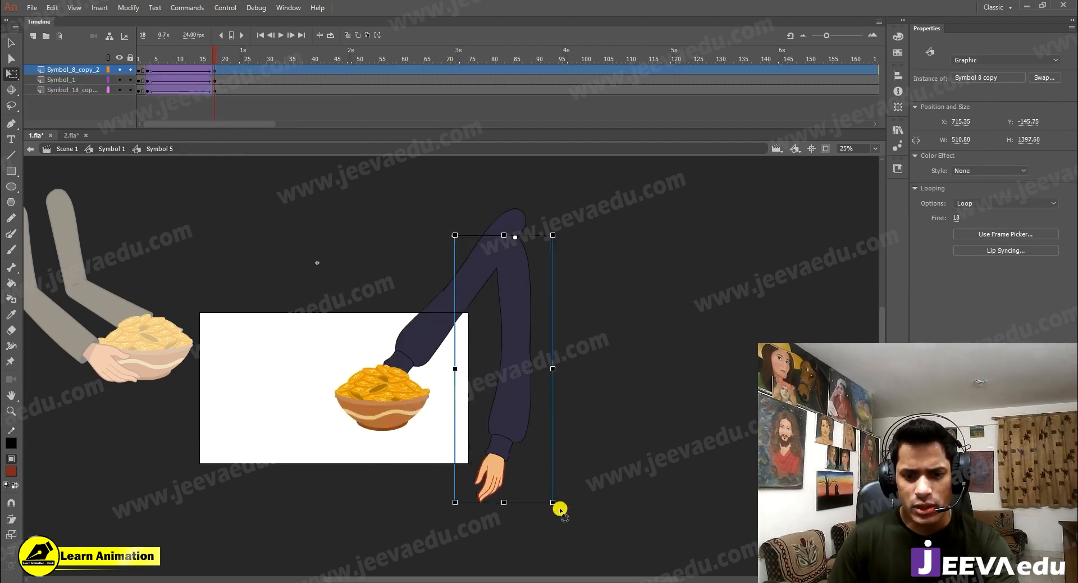
# Rotate the straightened front arm toward the bowl and position it so its hand holds the bowl's near side.
pyautogui.moveTo(440, 509); pyautogui.dragTo(257, 347)
pyautogui.moveTo(397, 321); pyautogui.dragTo(520, 374)
pyautogui.moveTo(436, 485); pyautogui.dragTo(515, 484)
pyautogui.moveTo(530, 411); pyautogui.dragTo(457, 348)
# Play back Symbol 5 from its start to check the right arms' bowl-placing motion.
pyautogui.click(55, 76)
pyautogui.moveTo(167, 63); pyautogui.dragTo(250, 67)
pyautogui.press('Return')
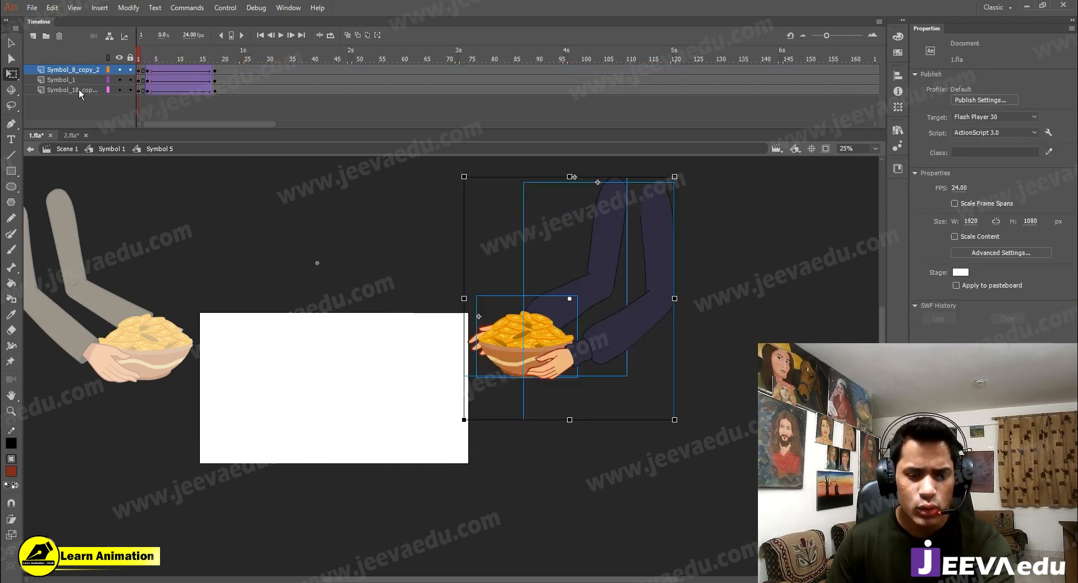
pyautogui.click(112, 80)
pyautogui.press('Return')
# Add keyframes at frames 21 and 39 on all three layers of Symbol 5 and create classic tweens with ease-out 100 between them.
pyautogui.click(243, 56)
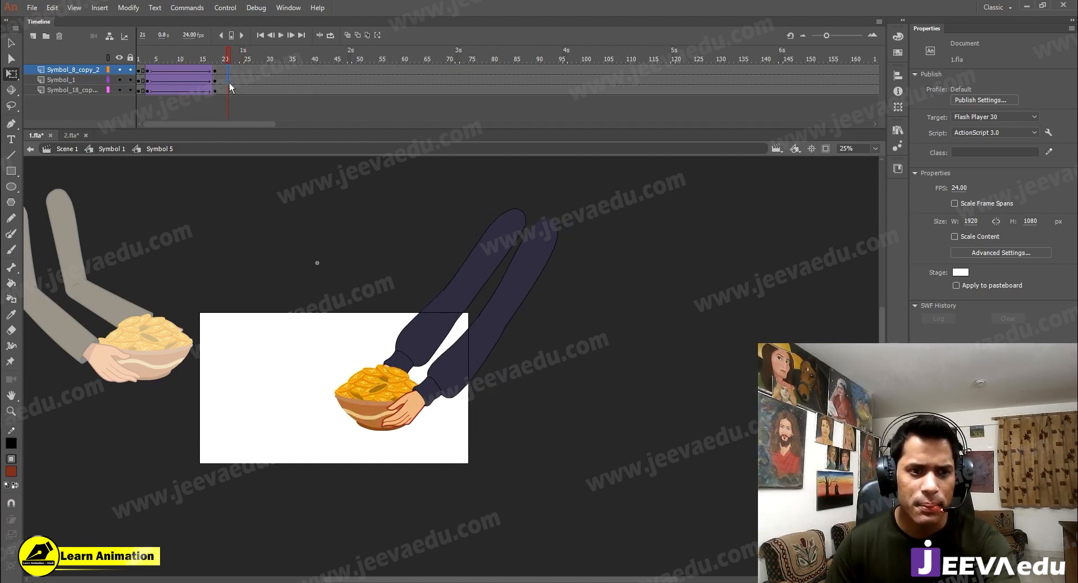
pyautogui.press('F6')
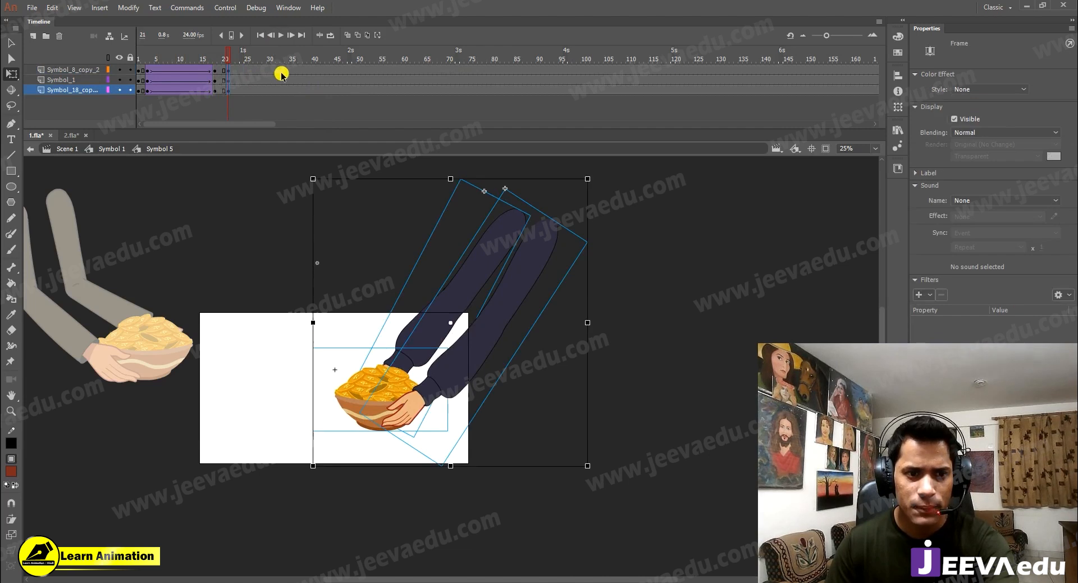
pyautogui.click(301, 69)
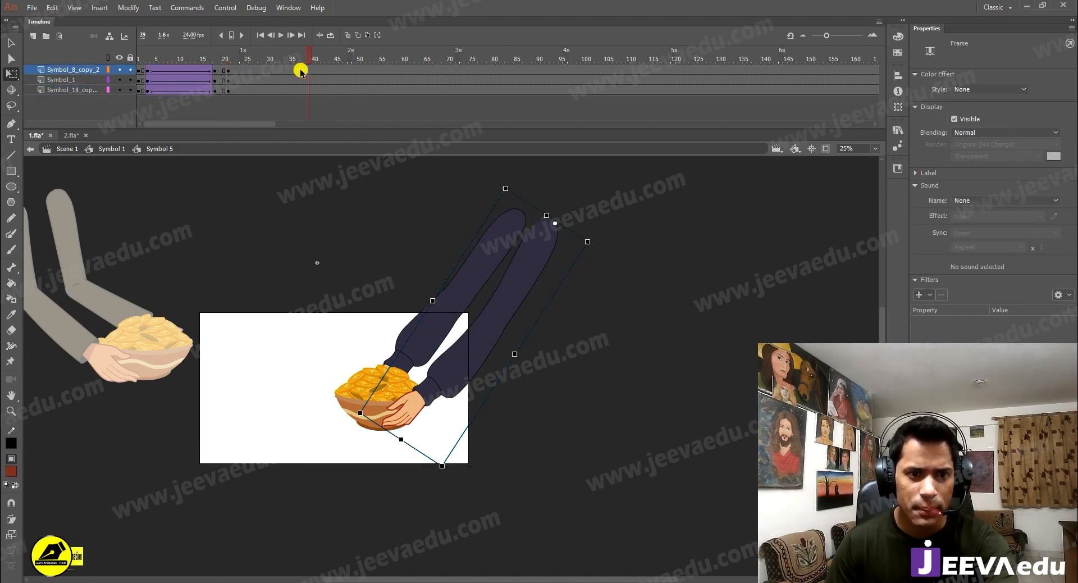
pyautogui.click(310, 71)
pyautogui.press('F6')
pyautogui.moveTo(291, 71); pyautogui.dragTo(270, 92)
pyautogui.rightClick(283, 70)
pyautogui.click(341, 101)
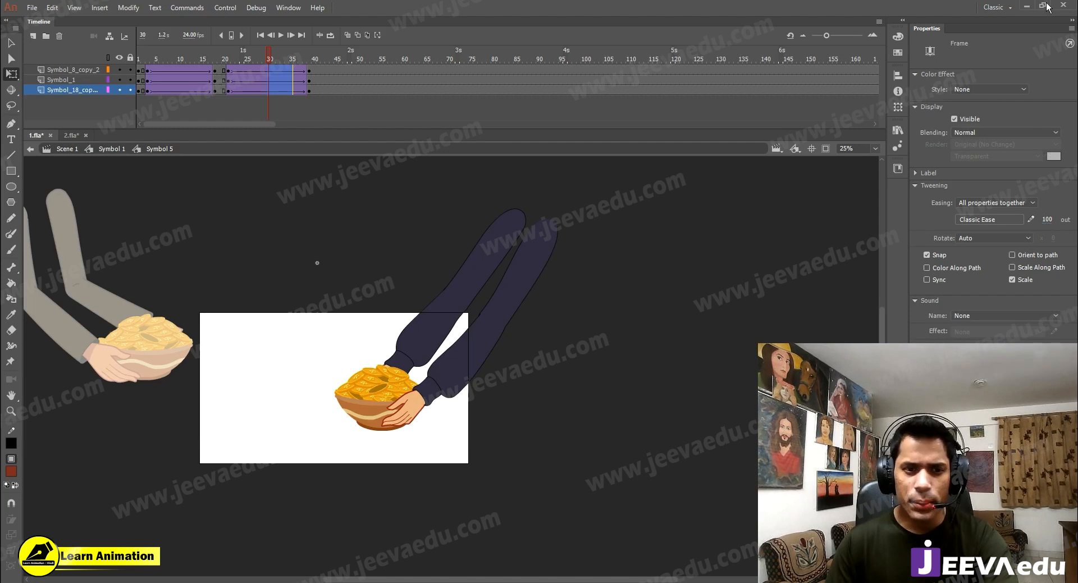
# At frame 39, move both right arms up and right off the stage, leaving the bowl in place, and spread the arms apart.
pyautogui.moveTo(302, 55); pyautogui.dragTo(311, 75)
pyautogui.click(427, 329)
pyautogui.keyDown('shift'); pyautogui.click(455, 370); pyautogui.keyUp('shift')
pyautogui.moveTo(499, 328); pyautogui.dragTo(597, 228)
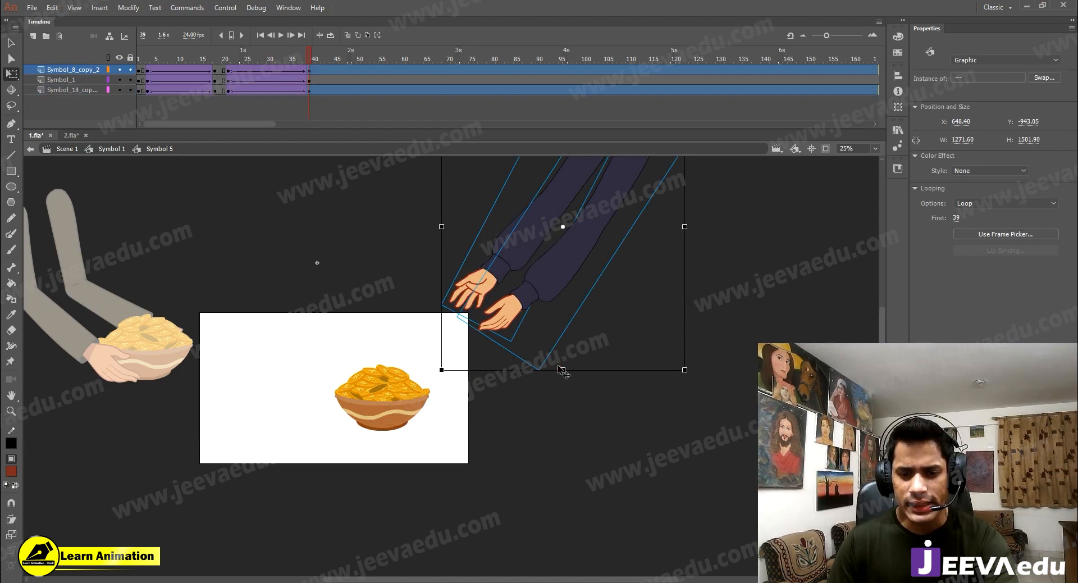
pyautogui.click(409, 264)
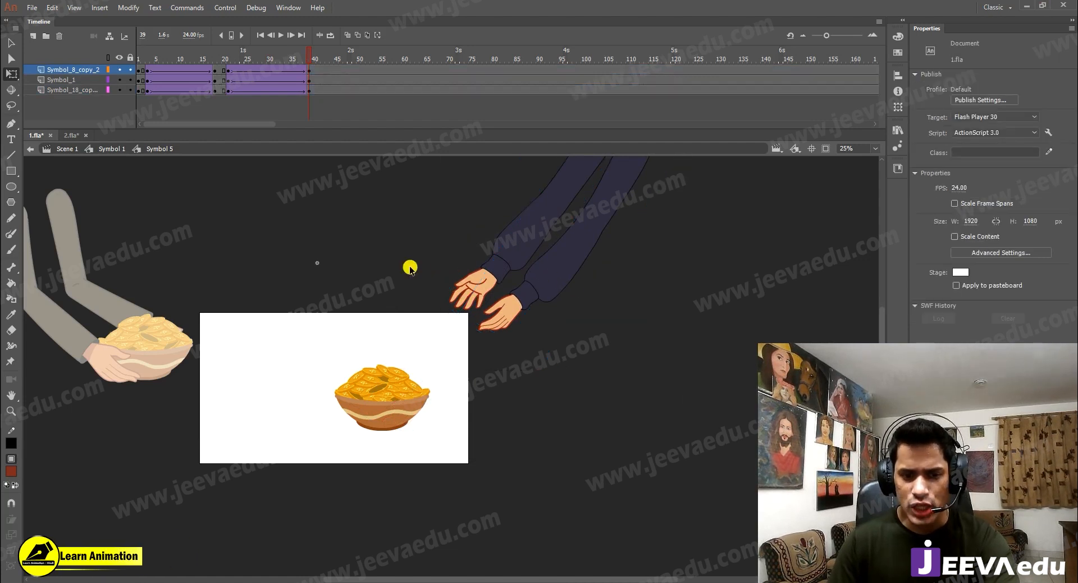
pyautogui.moveTo(585, 247); pyautogui.dragTo(599, 300)
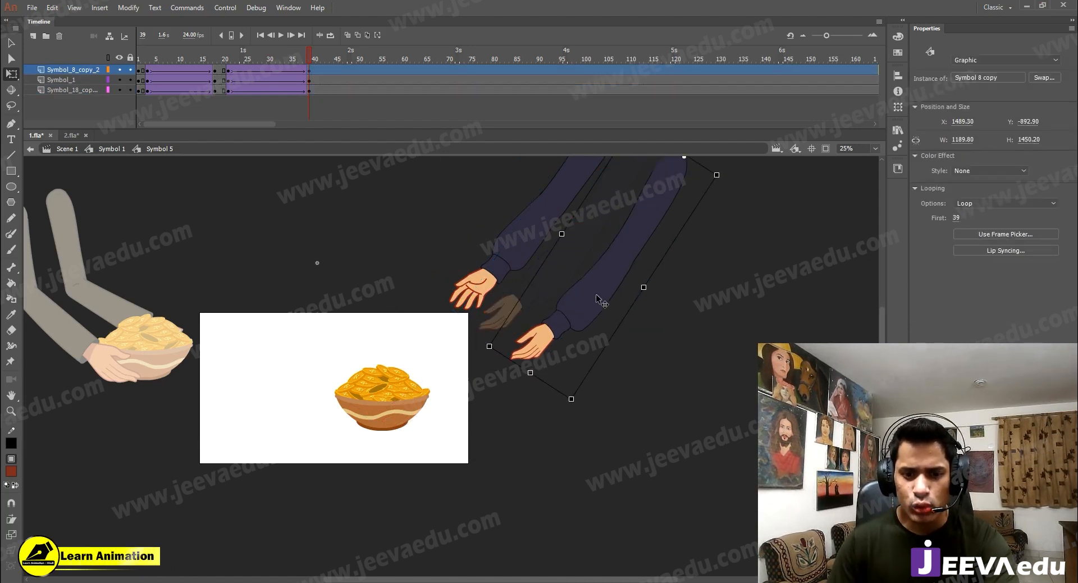
pyautogui.moveTo(505, 261); pyautogui.dragTo(501, 259)
# Play back the right arms' placing and withdrawing motion, and return to Symbol 1.
pyautogui.click(281, 35)
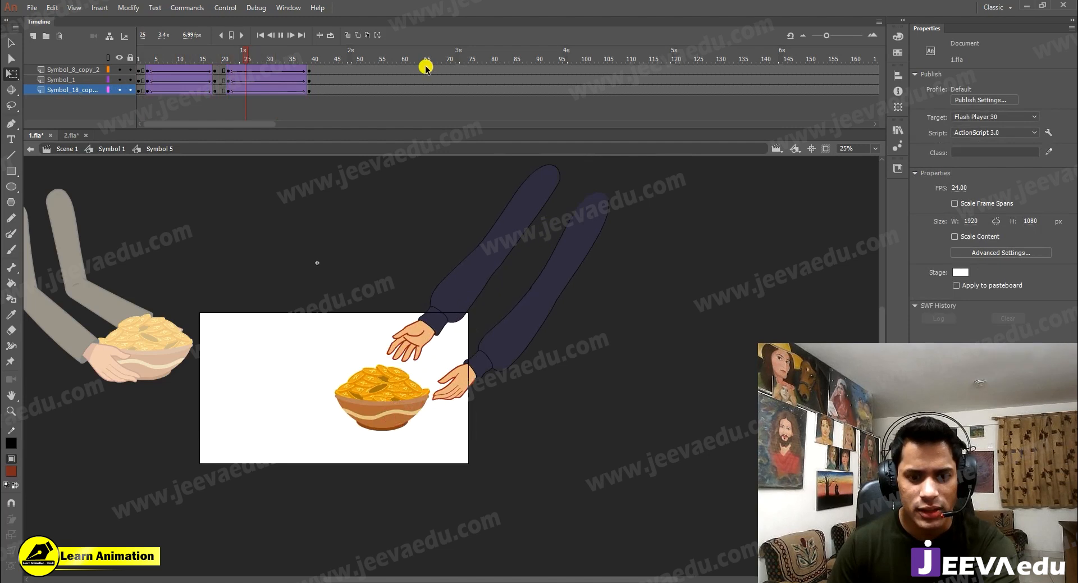
pyautogui.click(292, 92)
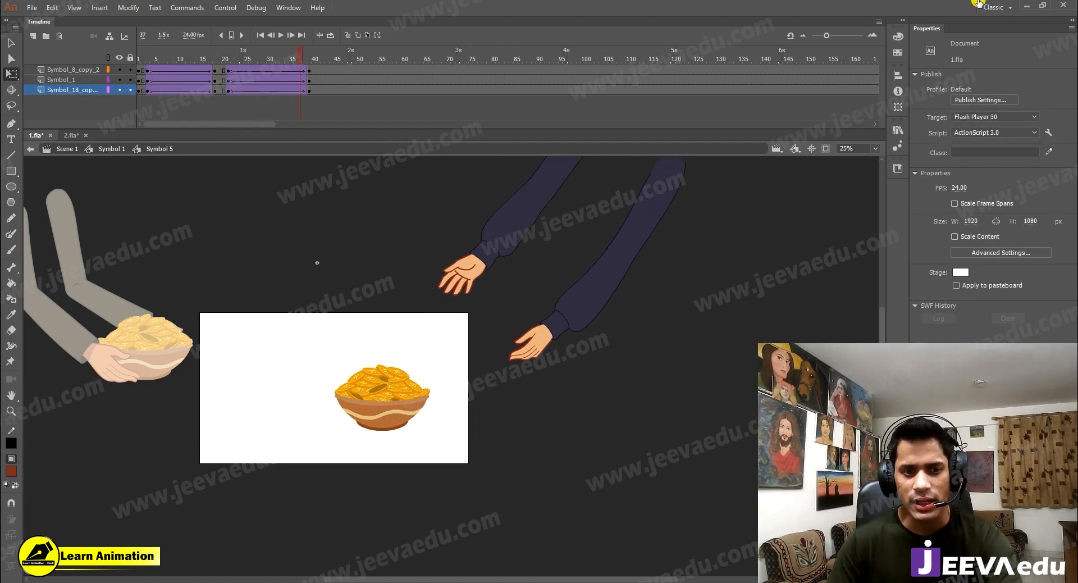
pyautogui.doubleClick(769, 163)
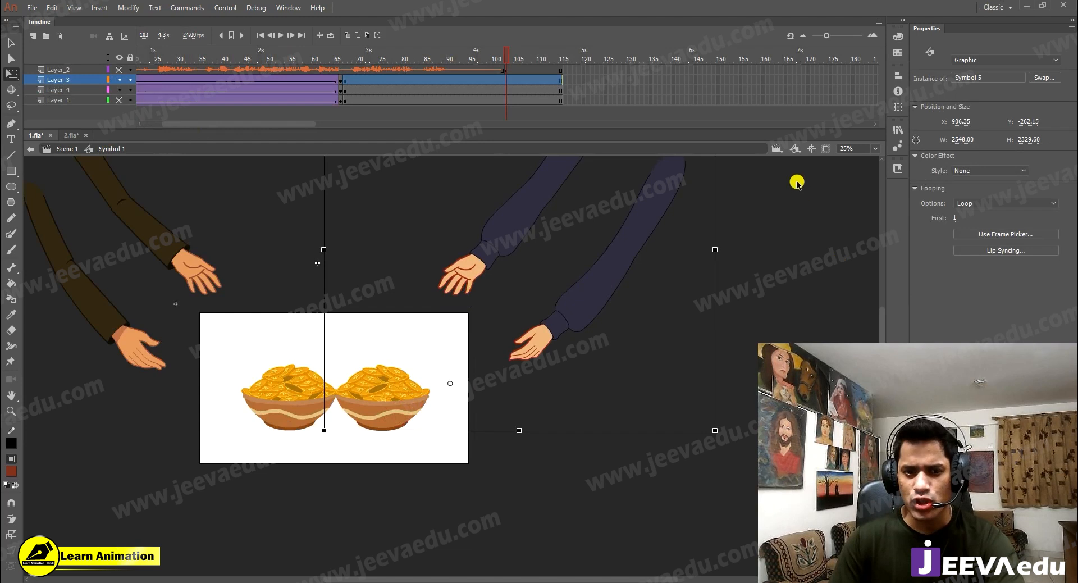
# Clip the view to the stage and play back the second shot of Symbol 1 to check both pairs of arms.
pyautogui.click(826, 149)
pyautogui.press('z')
pyautogui.moveTo(341, 396); pyautogui.dragTo(406, 389)
pyautogui.click(394, 382)
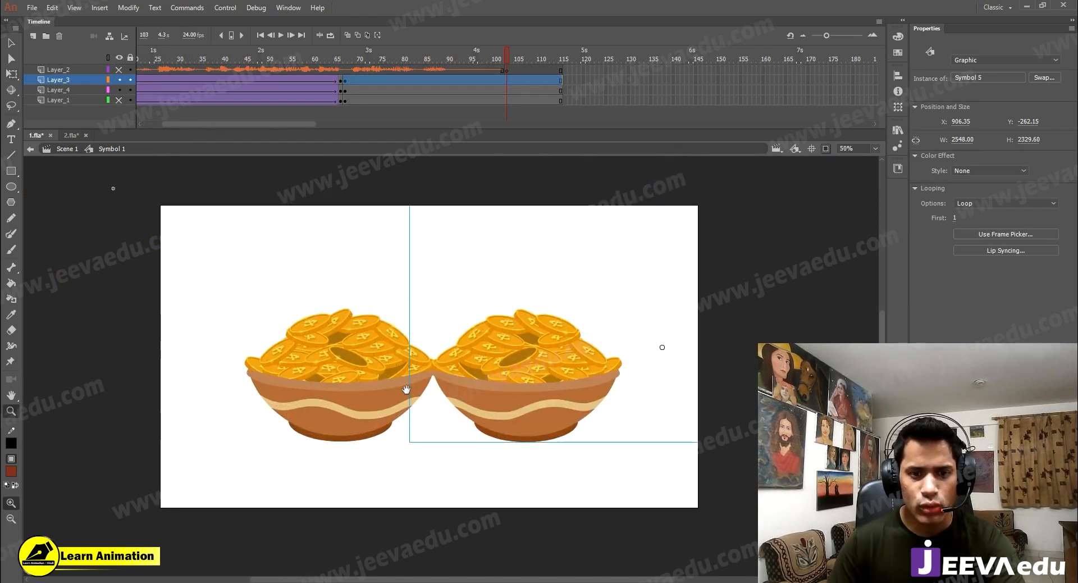
pyautogui.click(346, 63)
pyautogui.press('Return')
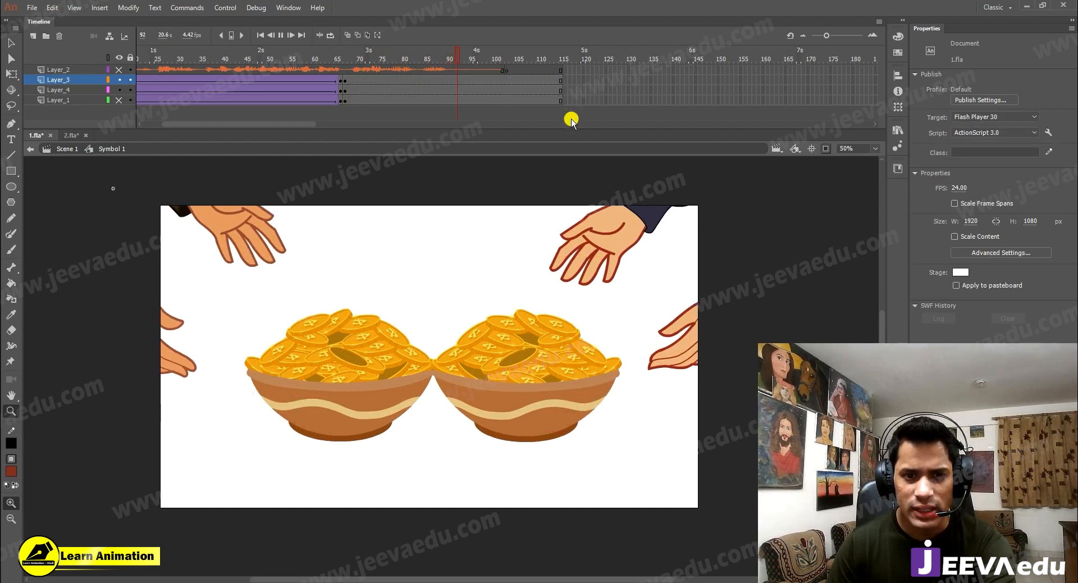
pyautogui.press('Return')
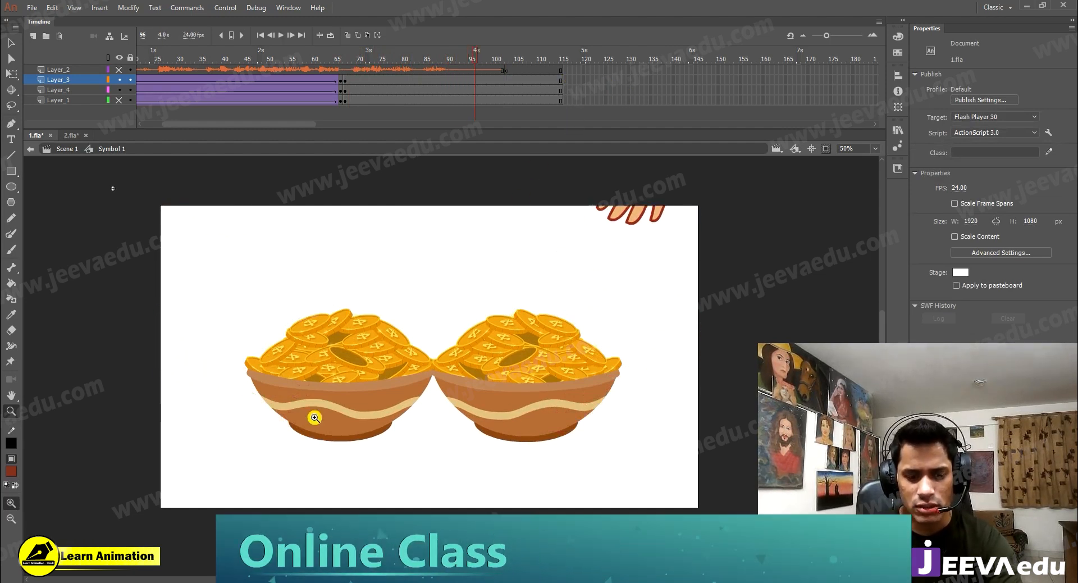
# Nudge the right arms-and-bowl instance slightly right so the two bowls no longer overlap.
pyautogui.press('v')
pyautogui.click(332, 412)
pyautogui.click(519, 387)
pyautogui.moveTo(538, 392); pyautogui.dragTo(543, 392)
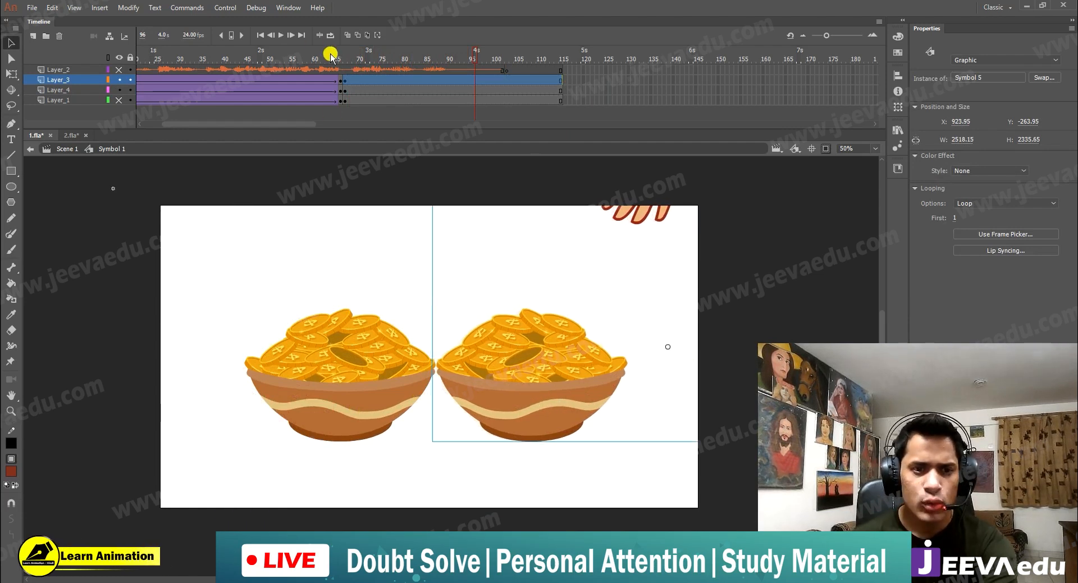
# Play Symbol 1 from frame 66 and scrub around frames 85 to 87 to compare when each pair of hands releases its bowl.
pyautogui.click(342, 68)
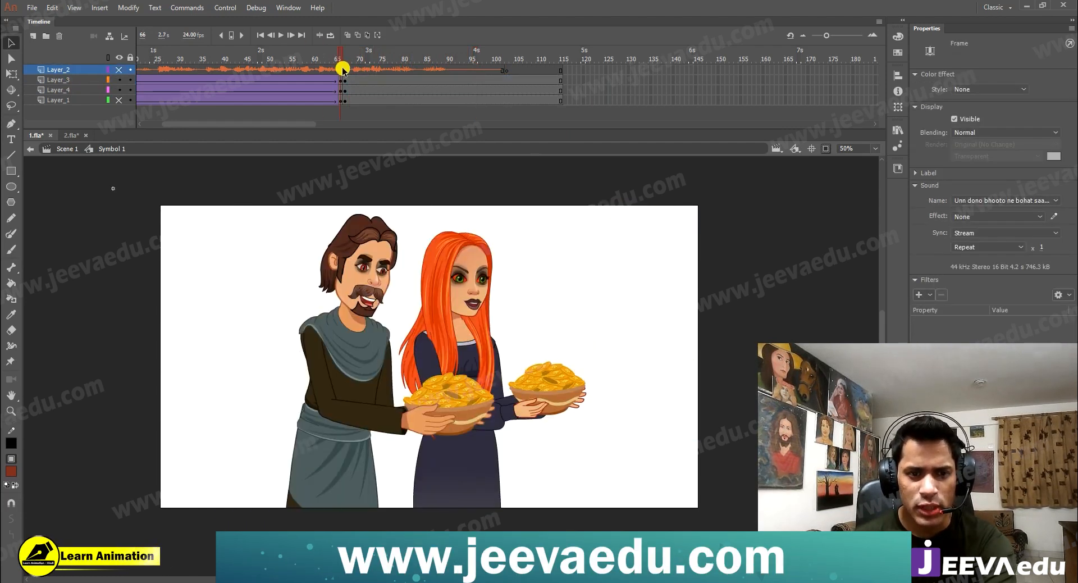
pyautogui.press('Return')
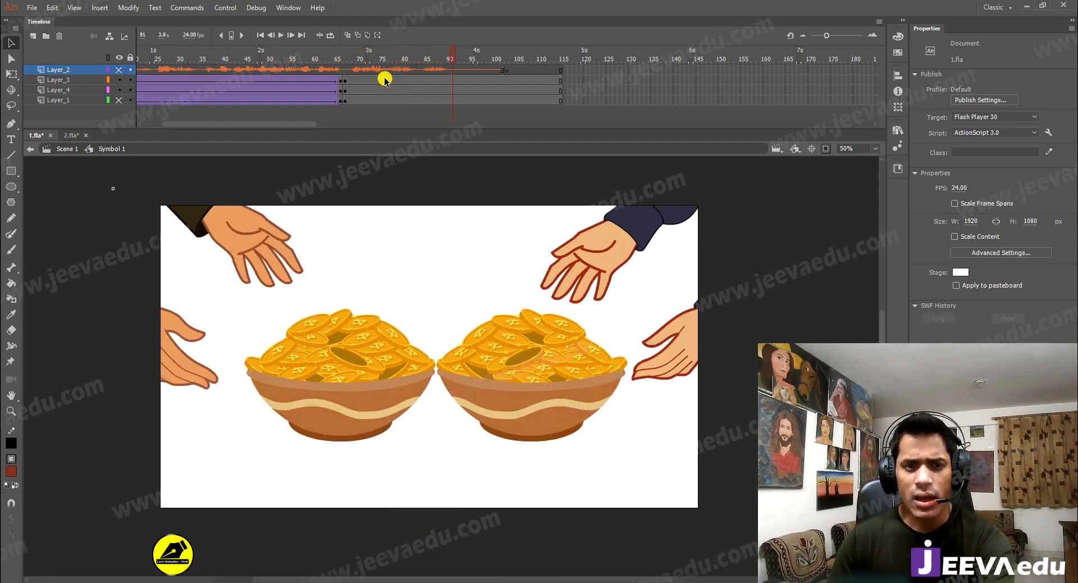
pyautogui.moveTo(479, 56); pyautogui.dragTo(509, 69)
pyautogui.moveTo(443, 79); pyautogui.dragTo(426, 99)
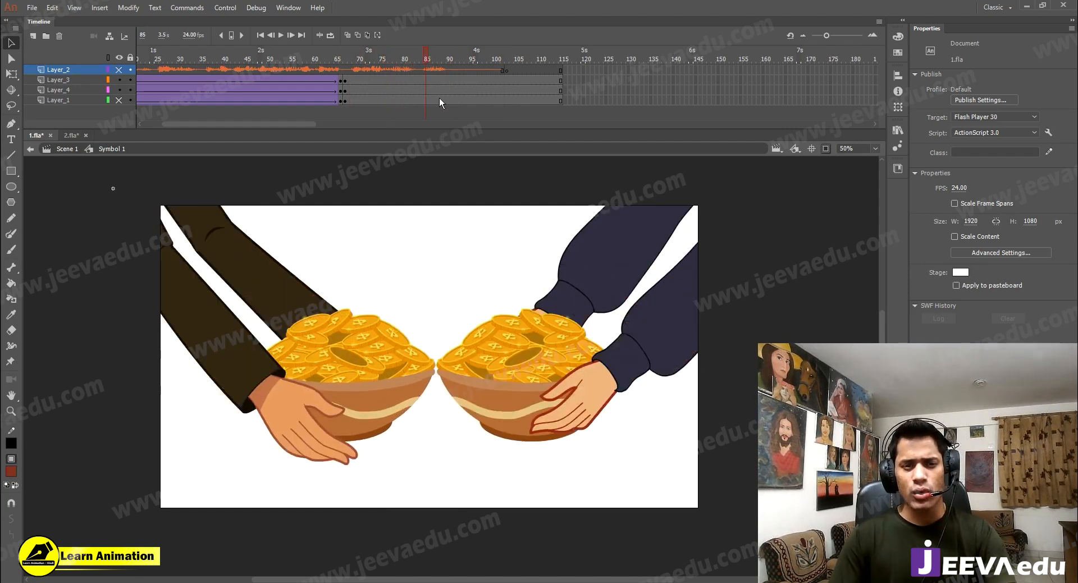
pyautogui.click(439, 98)
pyautogui.click(430, 58)
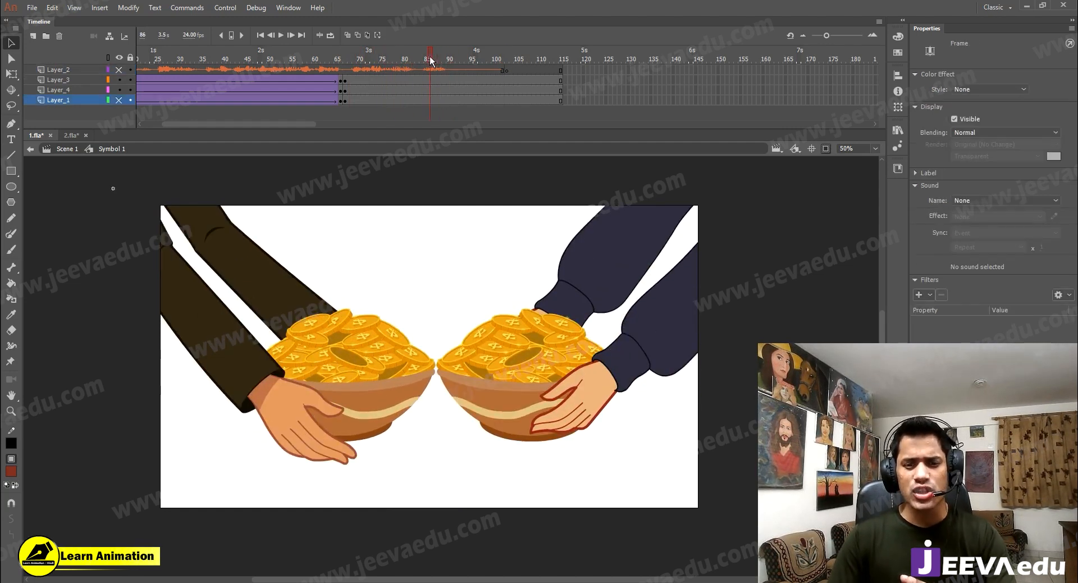
pyautogui.click(436, 56)
pyautogui.click(439, 57)
pyautogui.click(433, 59)
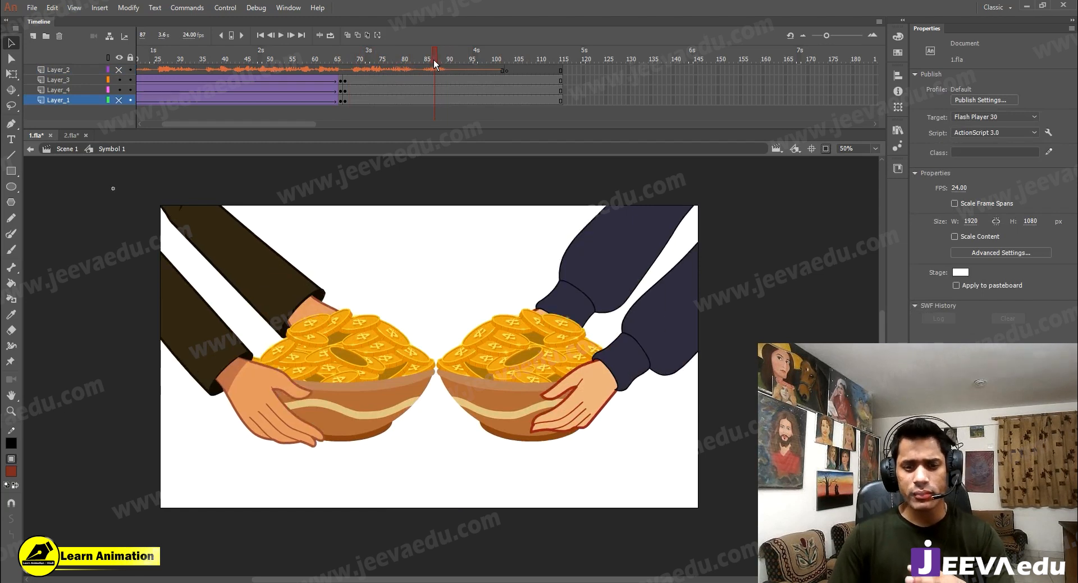
pyautogui.click(433, 60)
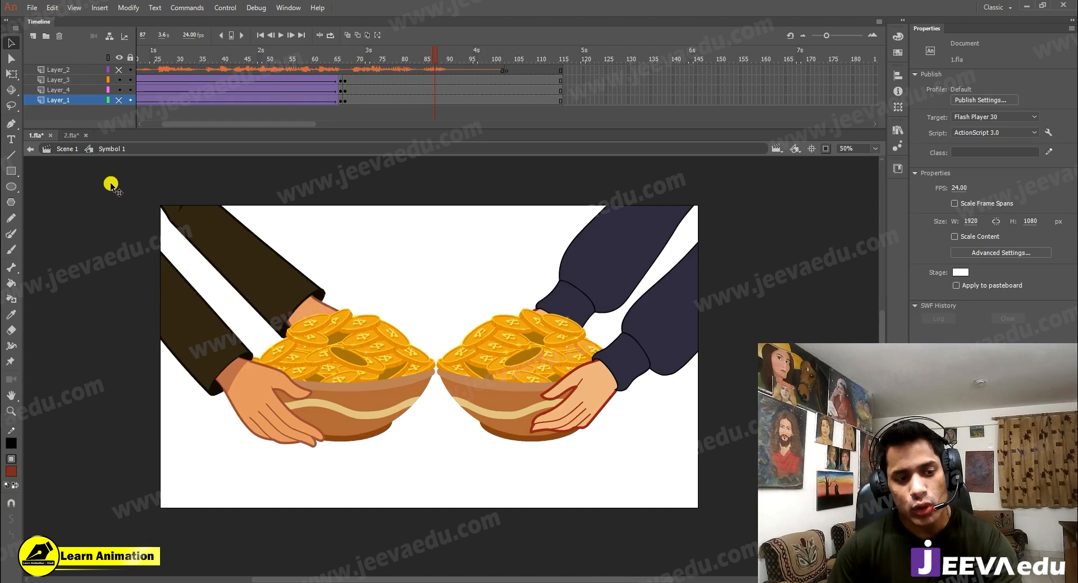
pyautogui.press('z')
pyautogui.keyDown('alt'); pyautogui.click(404, 344); pyautogui.keyUp('alt')
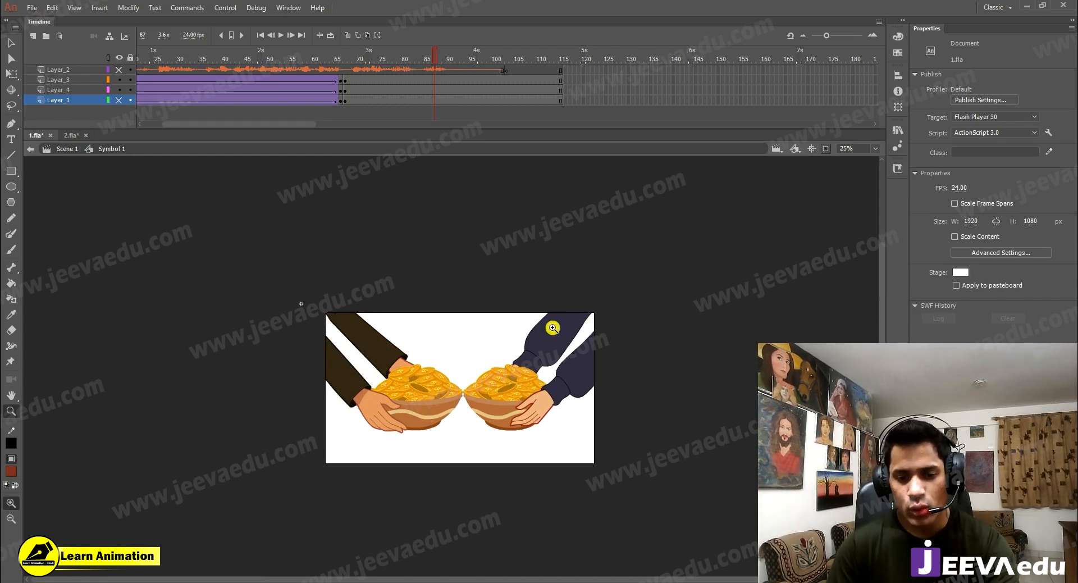
pyautogui.click(489, 384)
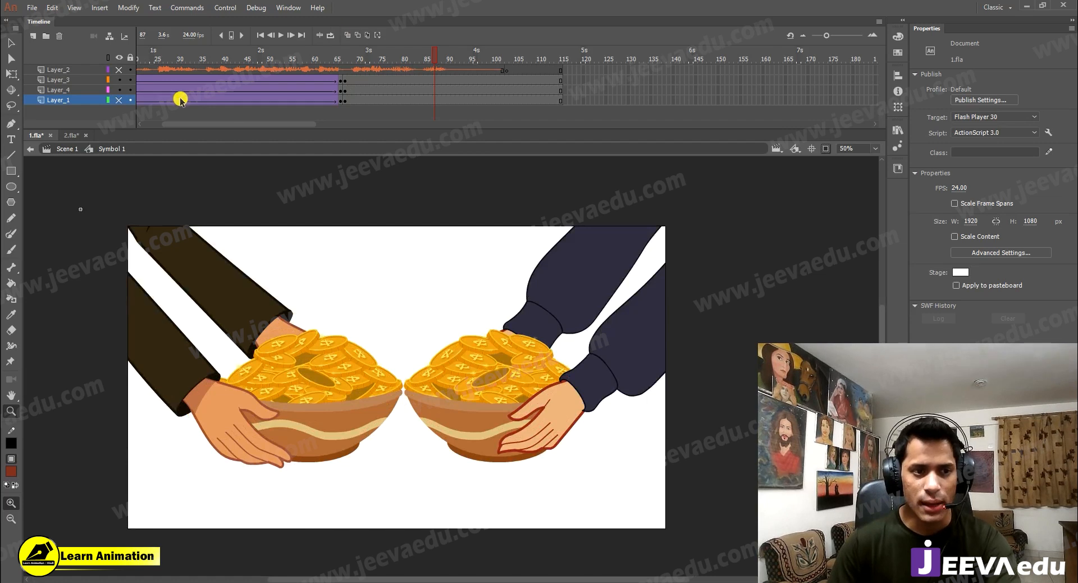
# Show the background on Layer_1 of Symbol 1, play back the second shot to its end, and go to frame 18 of the first shot.
pyautogui.click(120, 101)
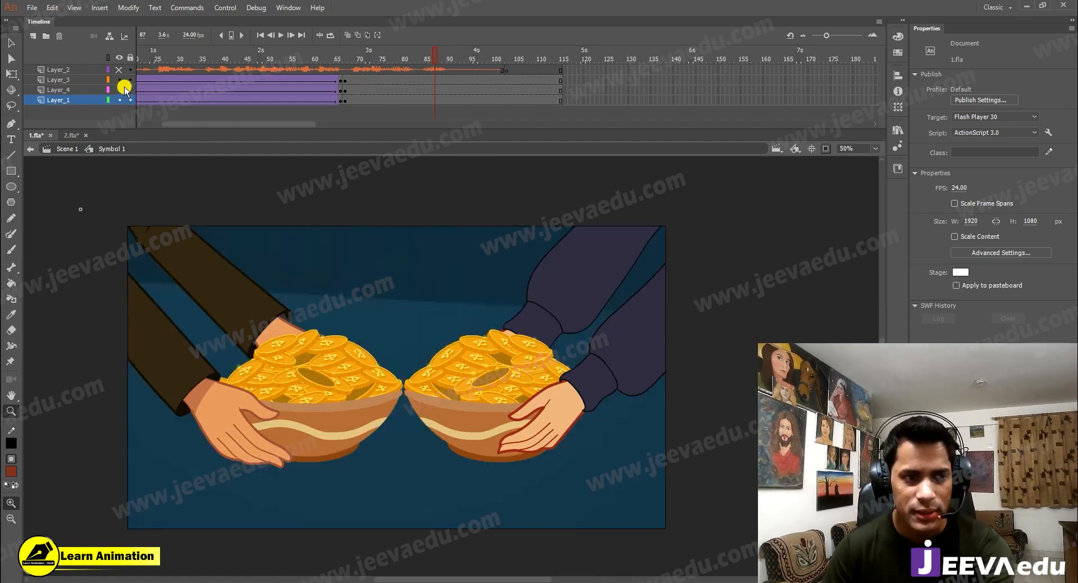
pyautogui.press('Return')
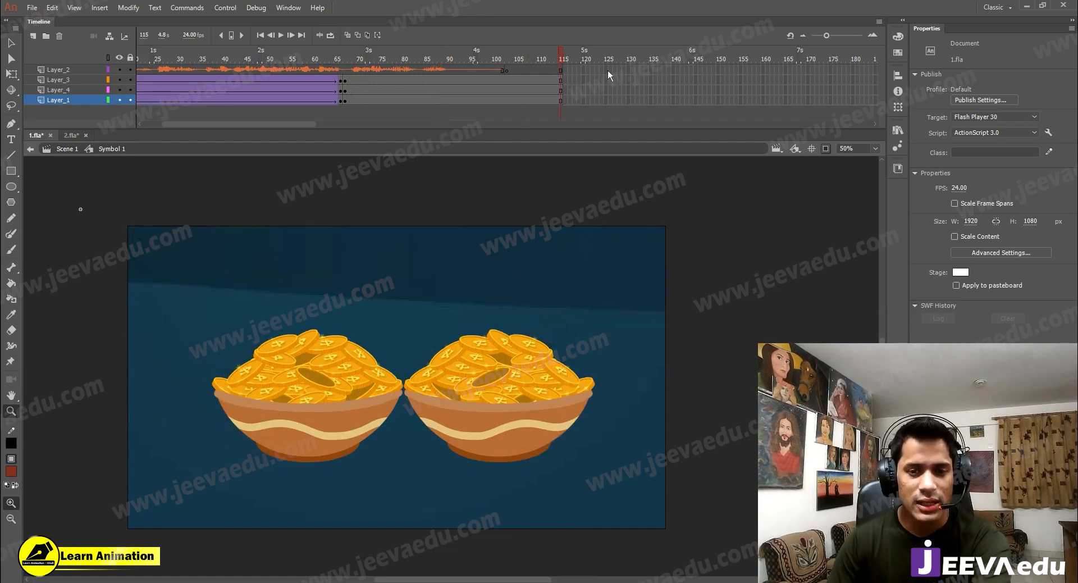
pyautogui.moveTo(301, 123); pyautogui.dragTo(231, 127)
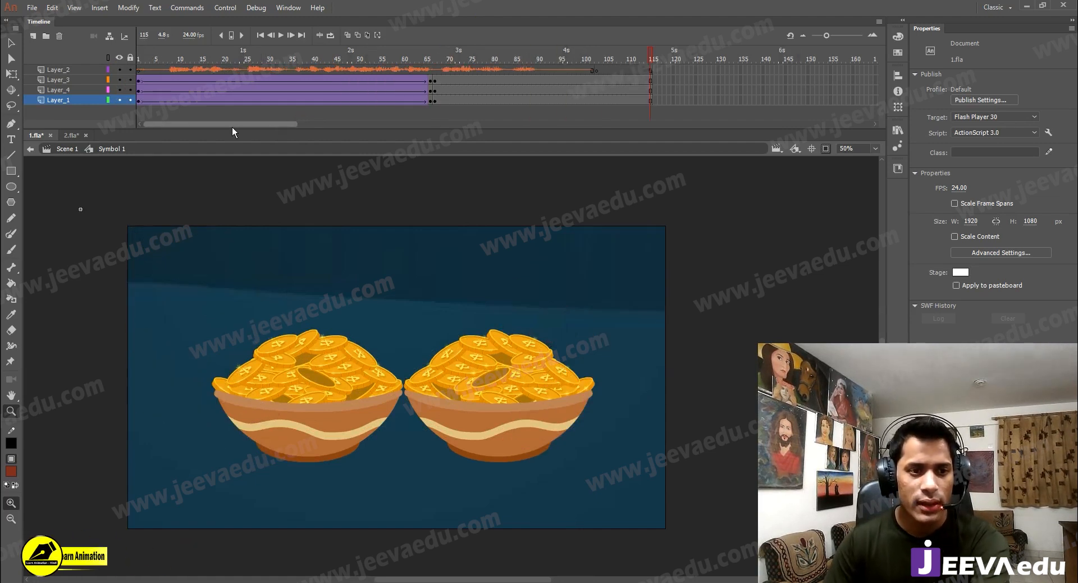
pyautogui.click(217, 102)
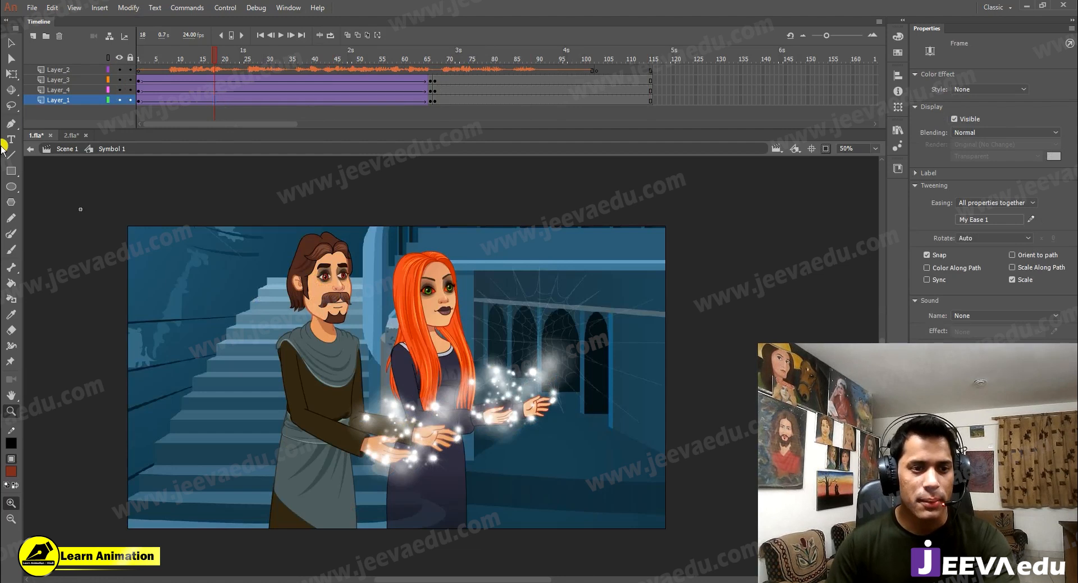
# Copy the audio layer Layer_2 from Symbol 1 and paste it above Layer_1 in Scene 1 in place of the existing audio layer.
pyautogui.click(60, 69)
pyautogui.rightClick(62, 69)
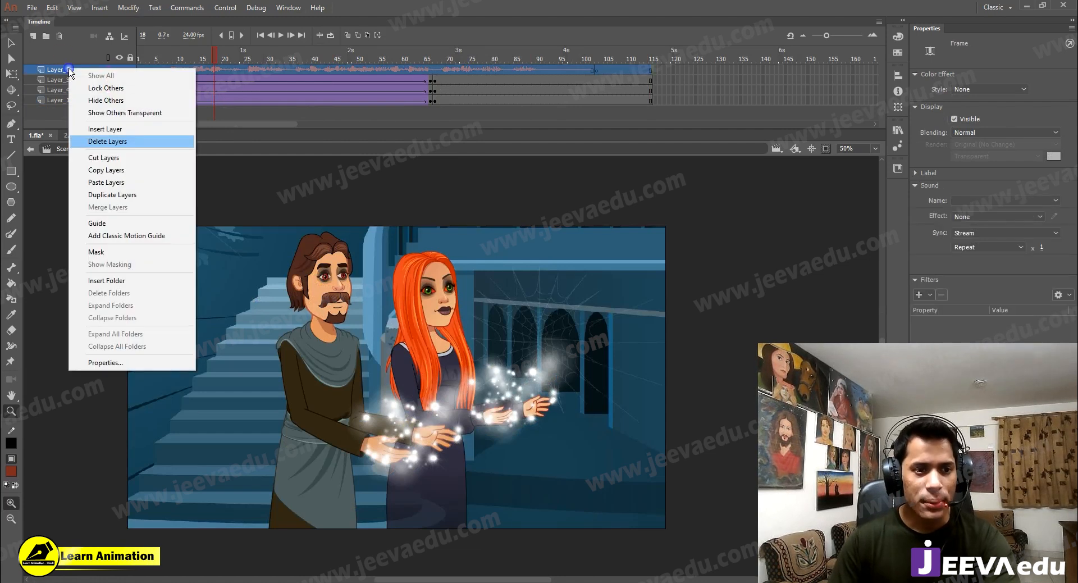
pyautogui.click(96, 169)
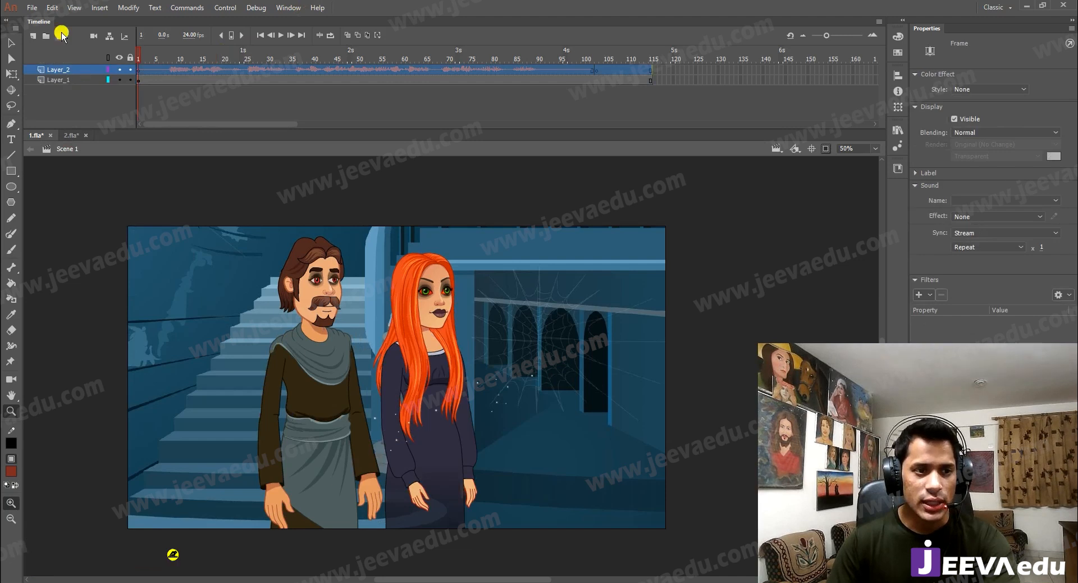
pyautogui.click(78, 73)
pyautogui.rightClick(78, 73)
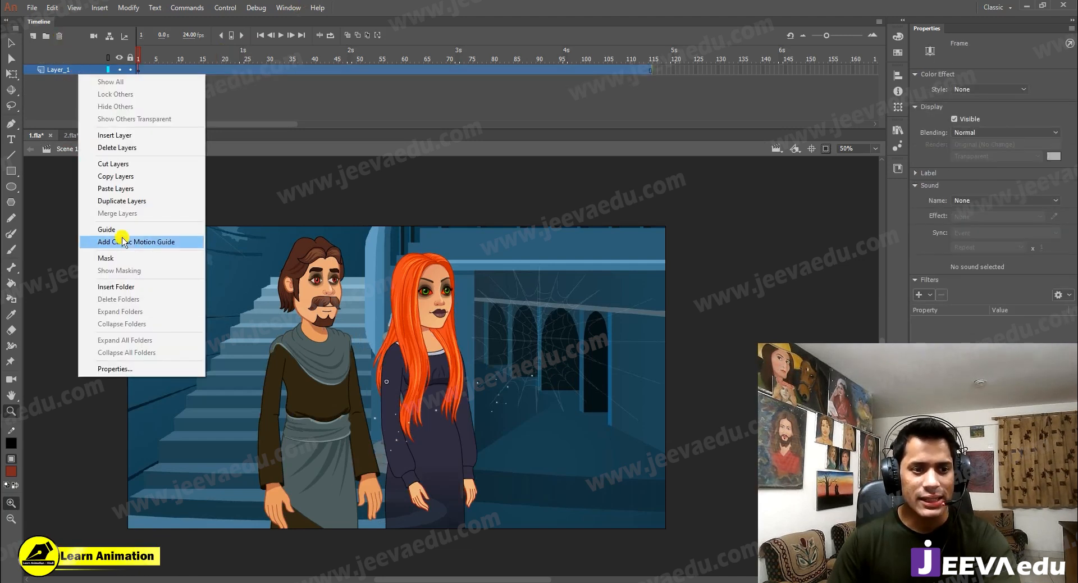
pyautogui.click(120, 191)
pyautogui.click(624, 91)
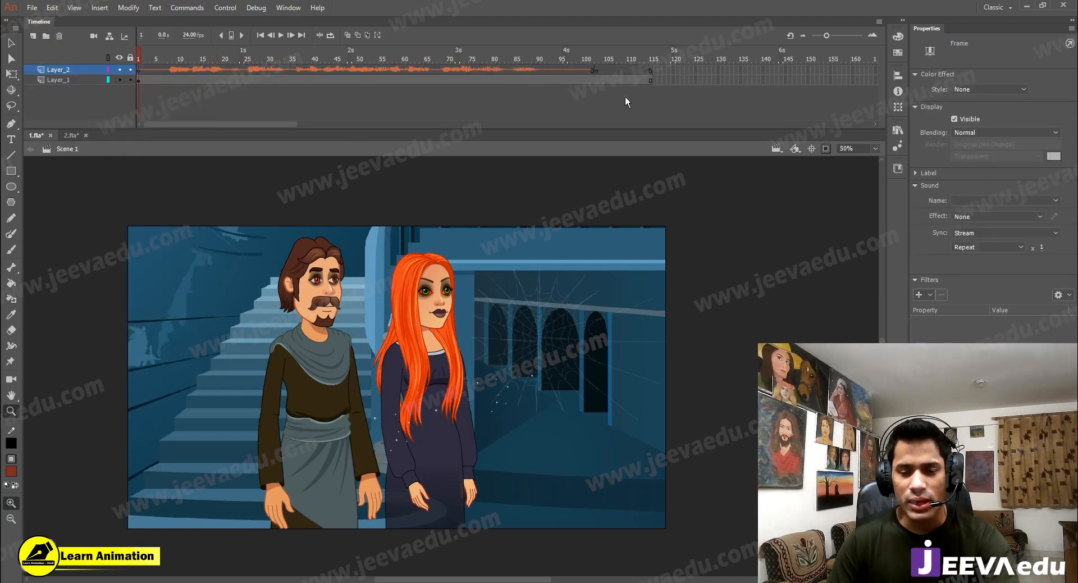
# Play back the whole of Scene 1 with its pasted audio, and turn on loop playback.
pyautogui.press('Return')
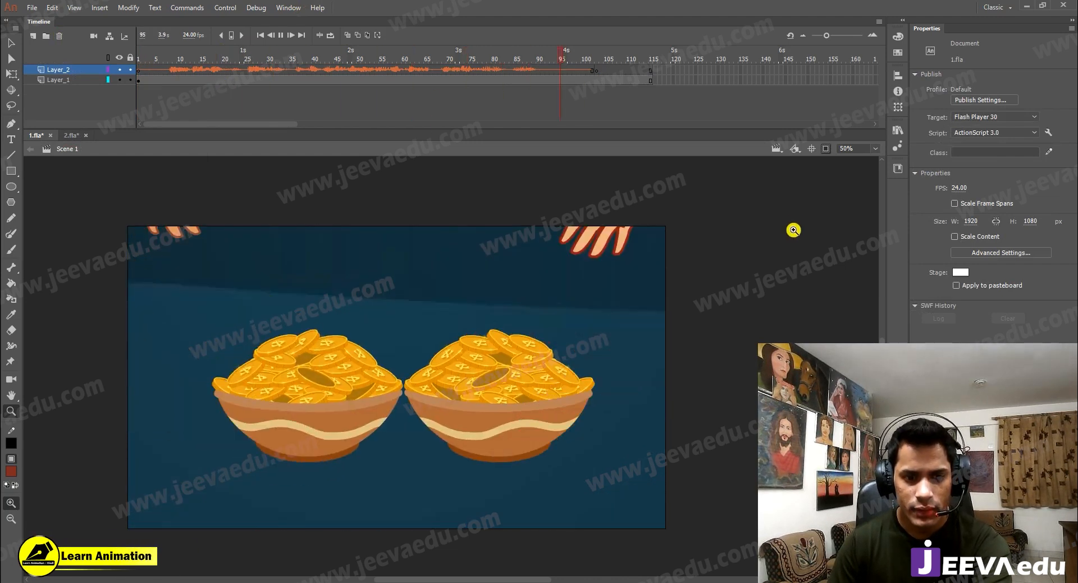
pyautogui.moveTo(416, 388); pyautogui.dragTo(460, 360)
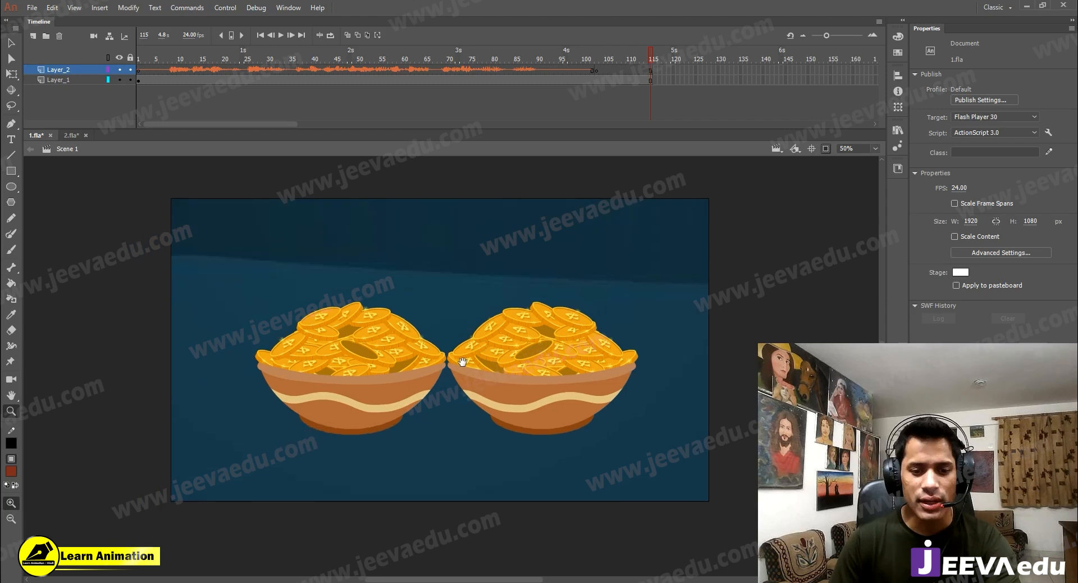
pyautogui.click(228, 8)
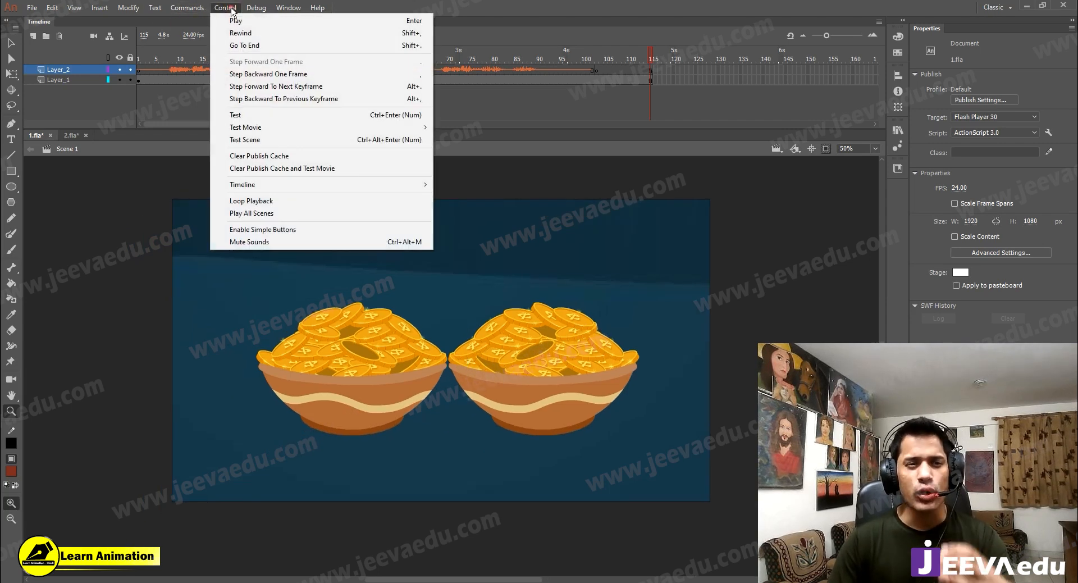
pyautogui.click(301, 206)
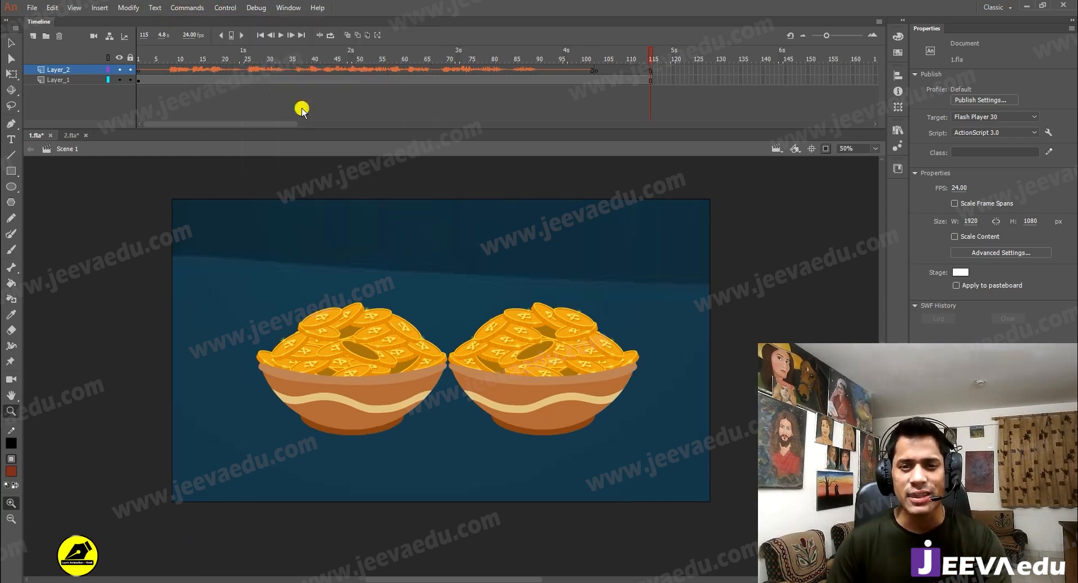
# Hide Layer_2 in Scene 1 and play the looping scene from the start to review both shots.
pyautogui.click(122, 69)
pyautogui.press('Return')
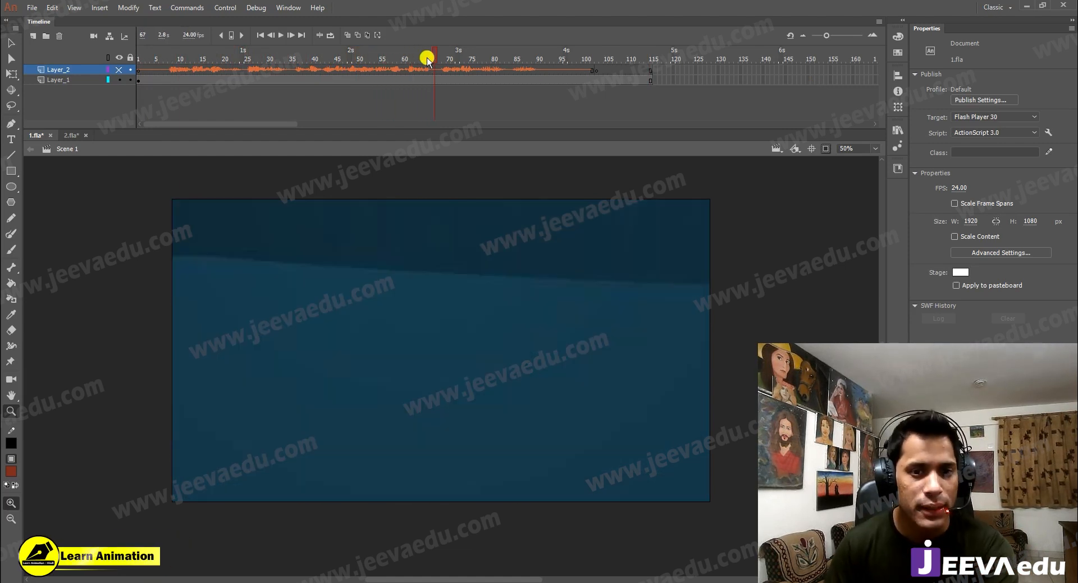
pyautogui.moveTo(427, 60); pyautogui.dragTo(35, 112)
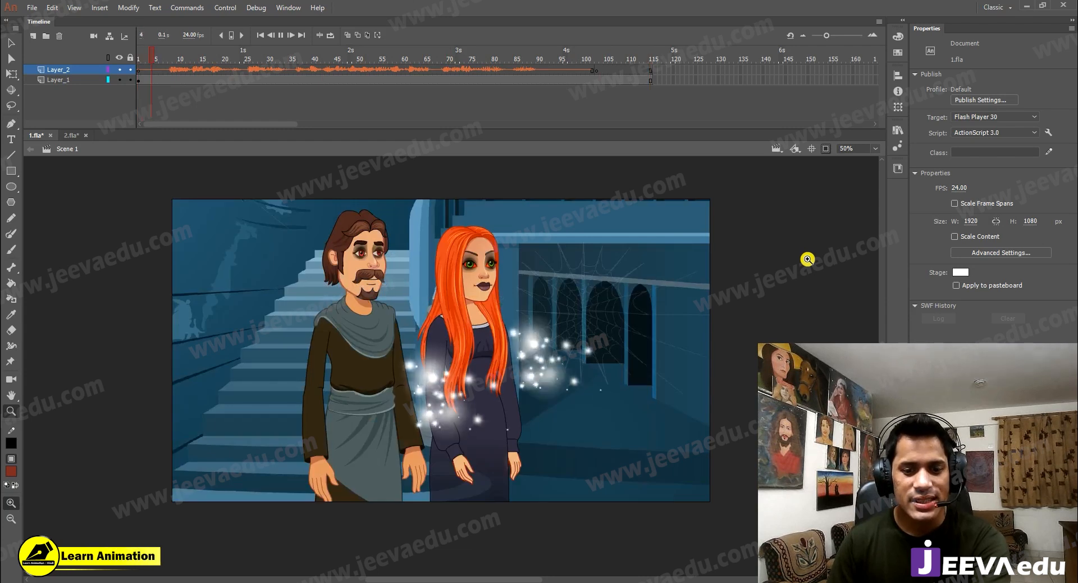
pyautogui.press('Return')
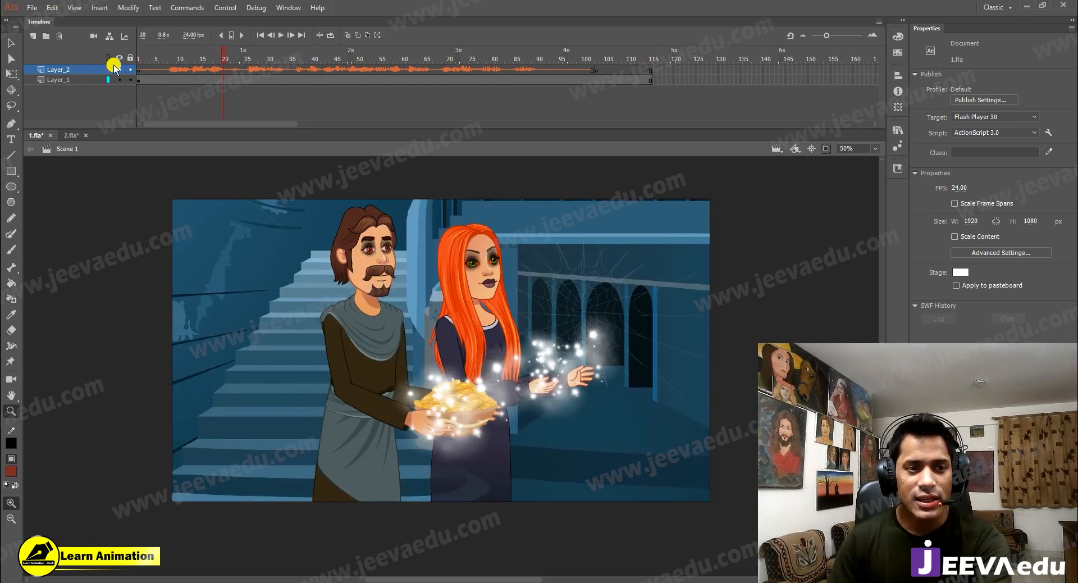
pyautogui.press('Return')
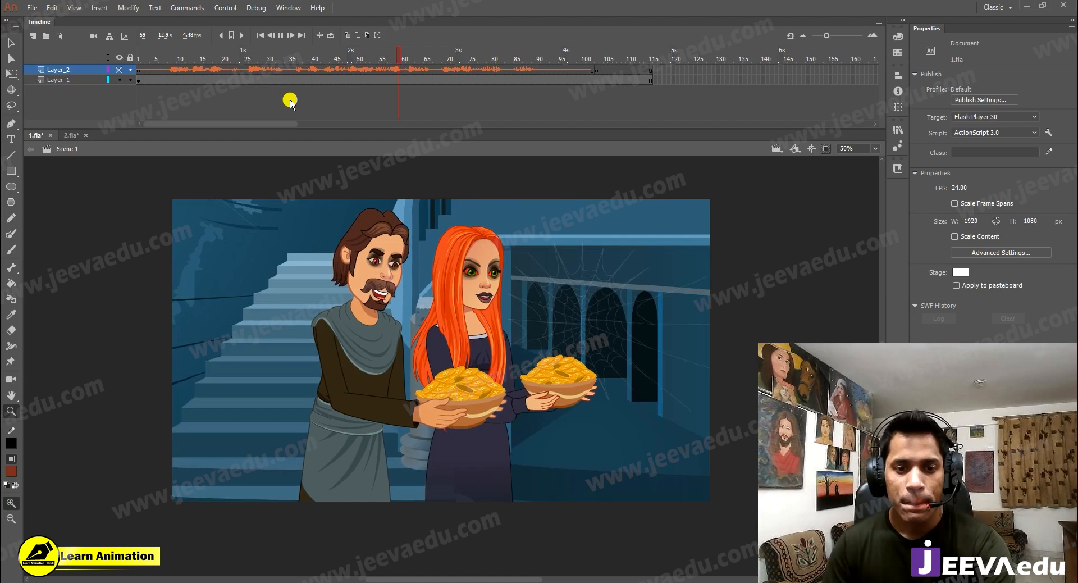
pyautogui.press('Return')
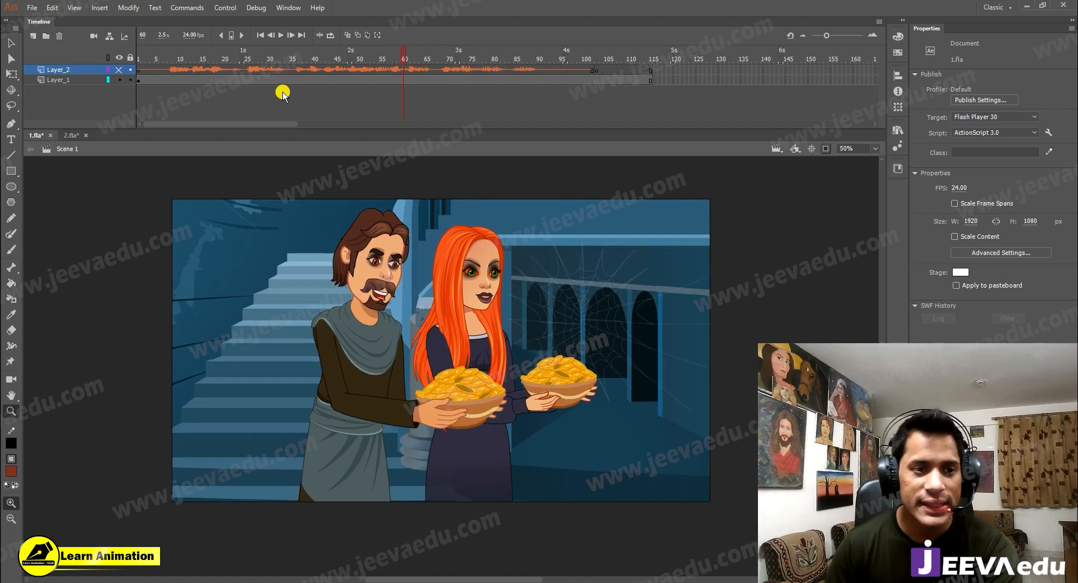
# Look over the available export formats without exporting, and scrub Scene 1 to around frame 90 to review the hands releasing the bowls.
pyautogui.click(34, 7)
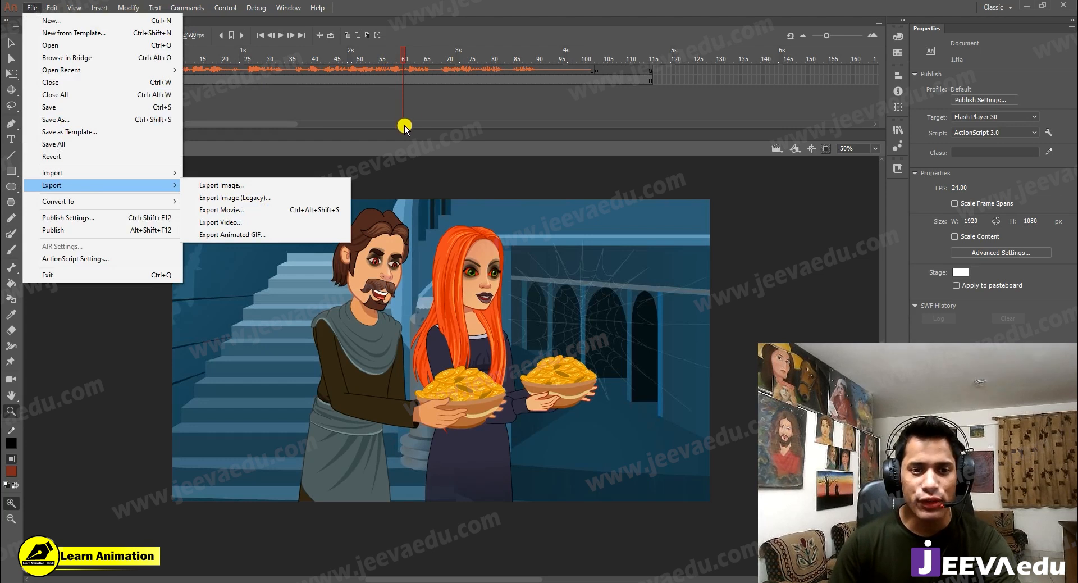
pyautogui.click(413, 106)
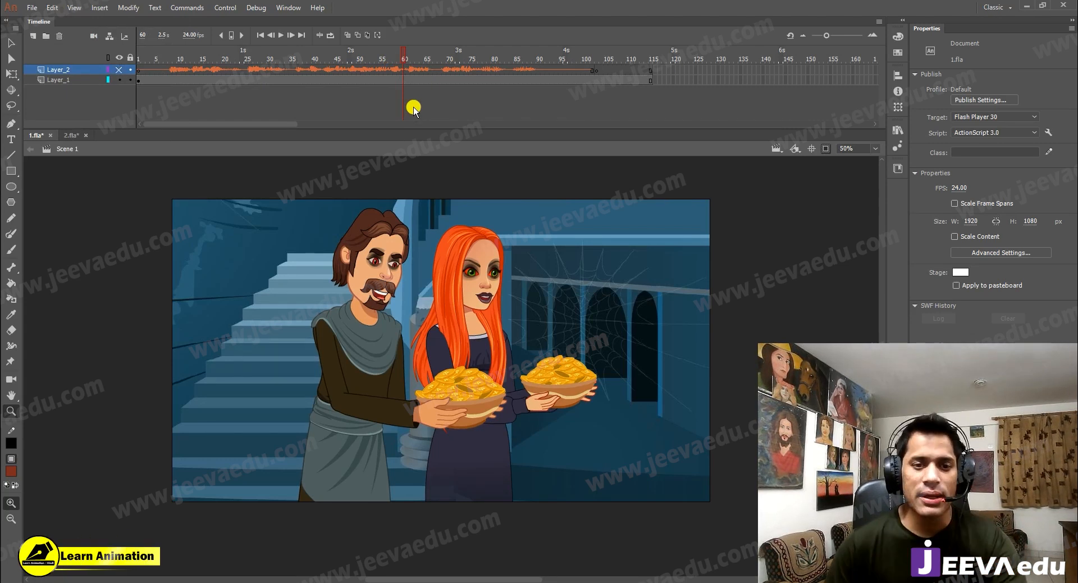
pyautogui.moveTo(412, 59); pyautogui.dragTo(534, 66)
pyautogui.click(544, 64)
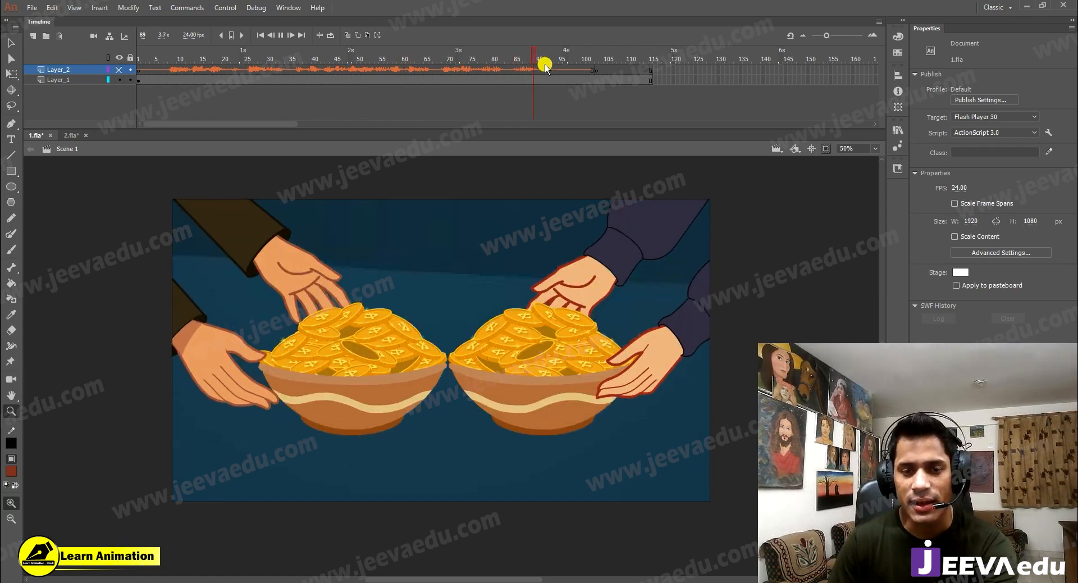